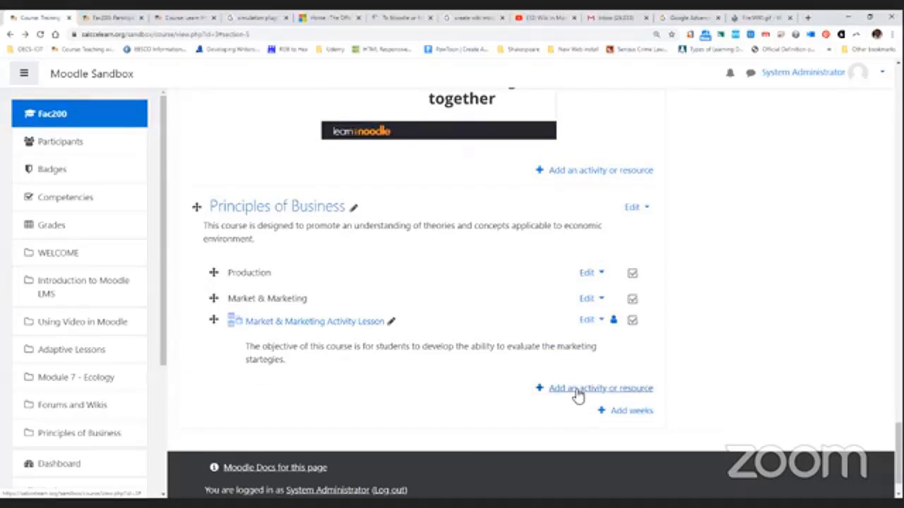
Add an Assignment activity to the Principles of Business section after reading its help description
click(578, 390)
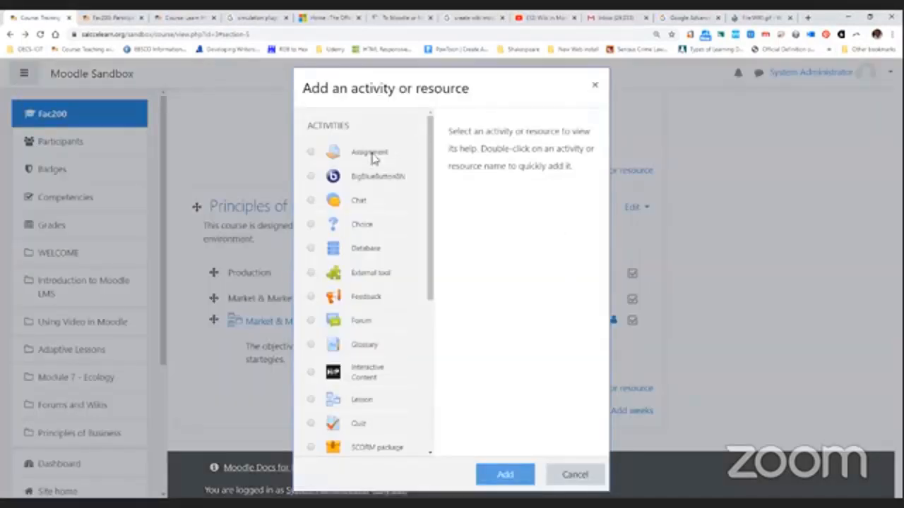
click(362, 154)
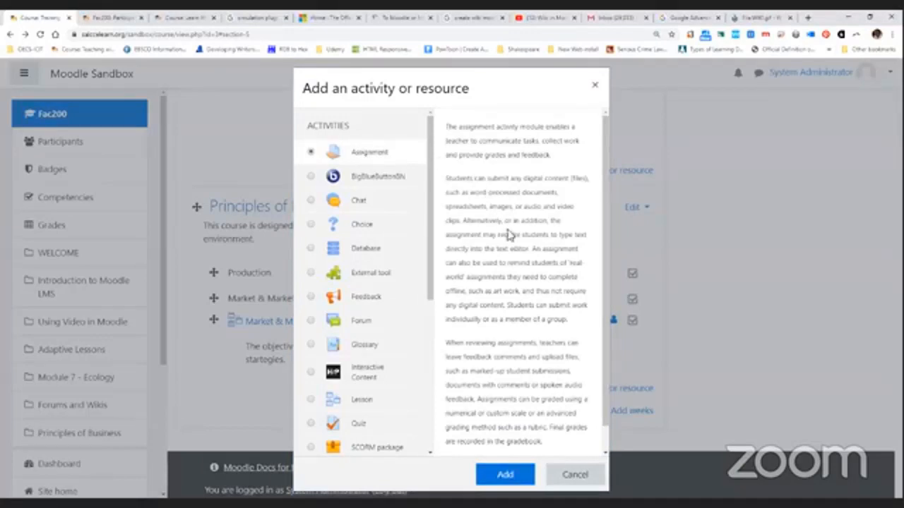
scroll(508, 235, down, 2)
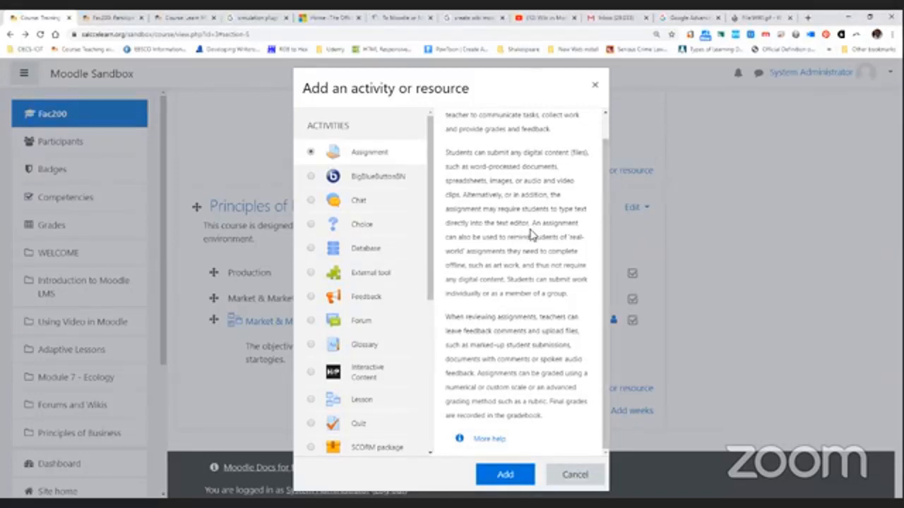
scroll(515, 77, down, 1)
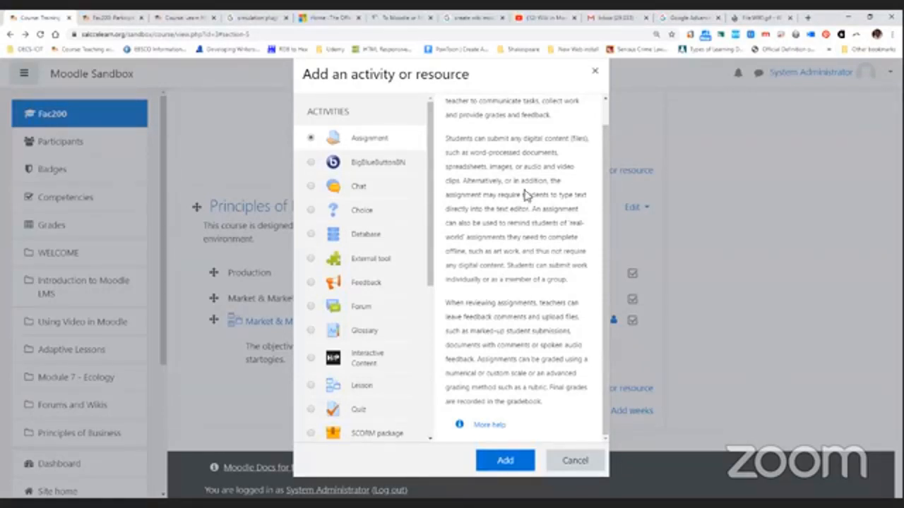
scroll(522, 170, up, 1)
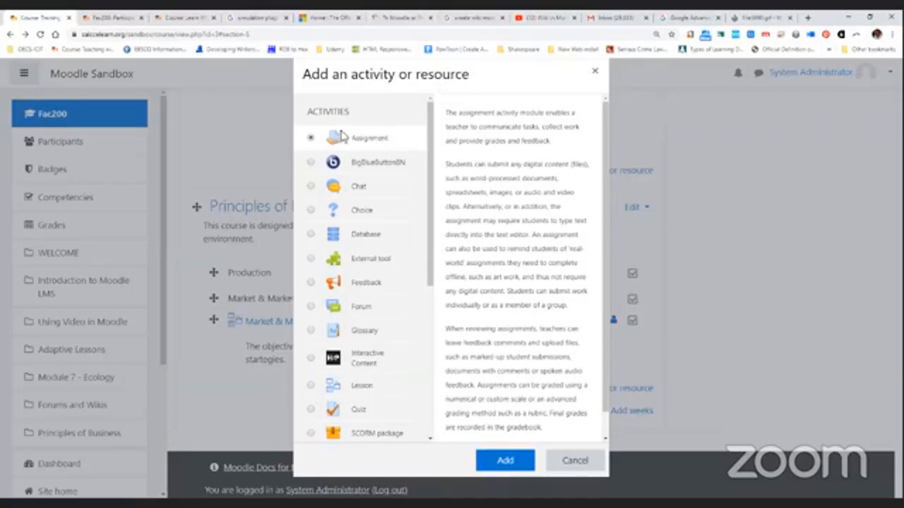
scroll(364, 120, down, 1)
scroll(364, 120, up, 1)
click(505, 461)
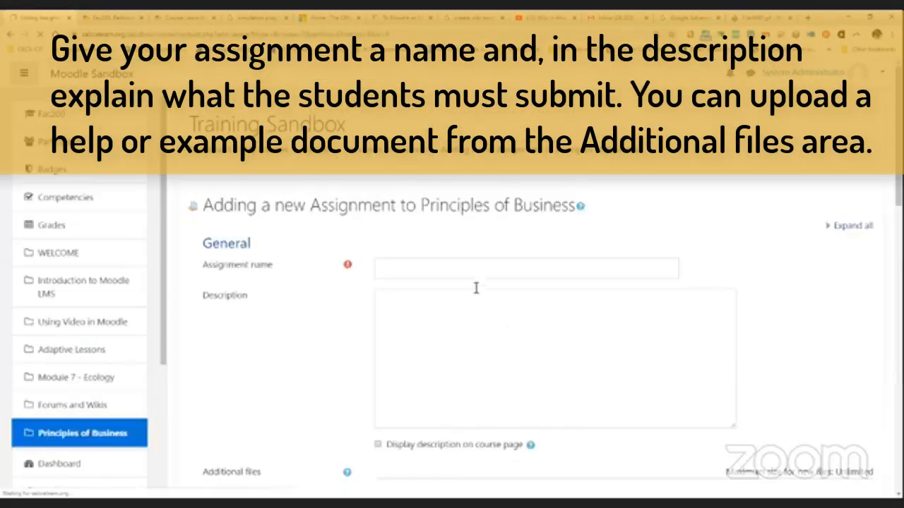
Name the assignment "Assignment 1" and enter "You are required to: ..." as its description
click(473, 273)
text(As)
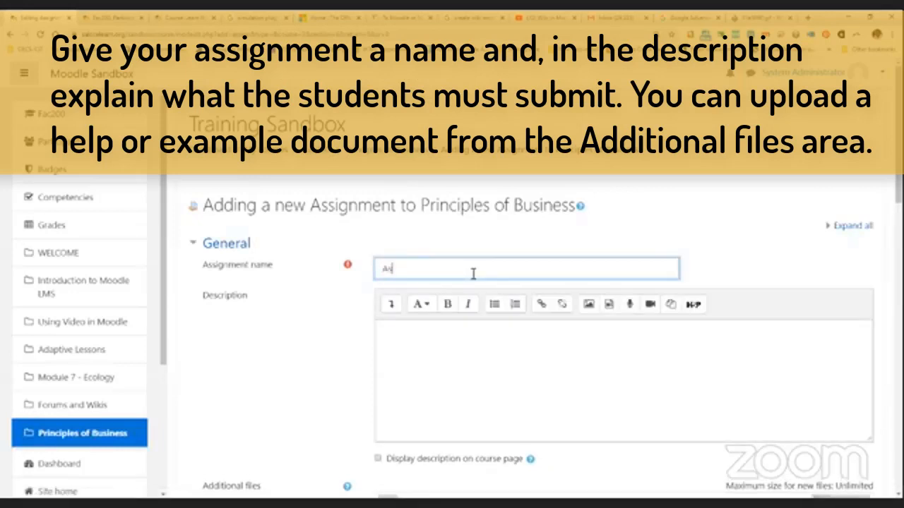
text(signment 1)
click(548, 355)
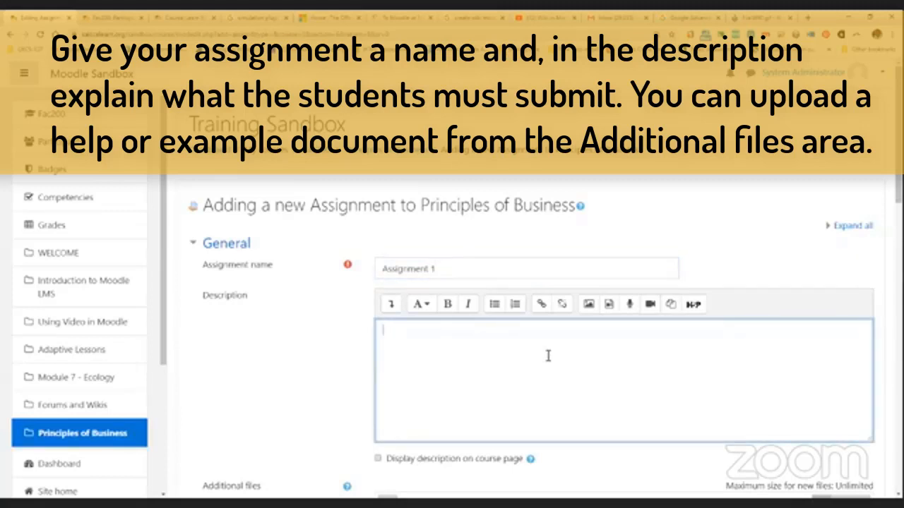
text(You are required to: ...)
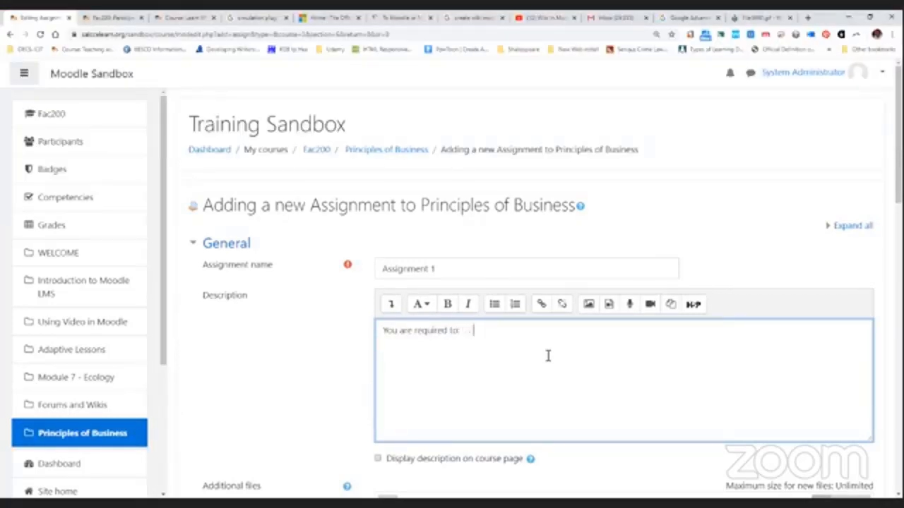
Upload Moodle Sandbox.pdf from the Documents folder to the assignment's additional files
scroll(293, 314, down, 2)
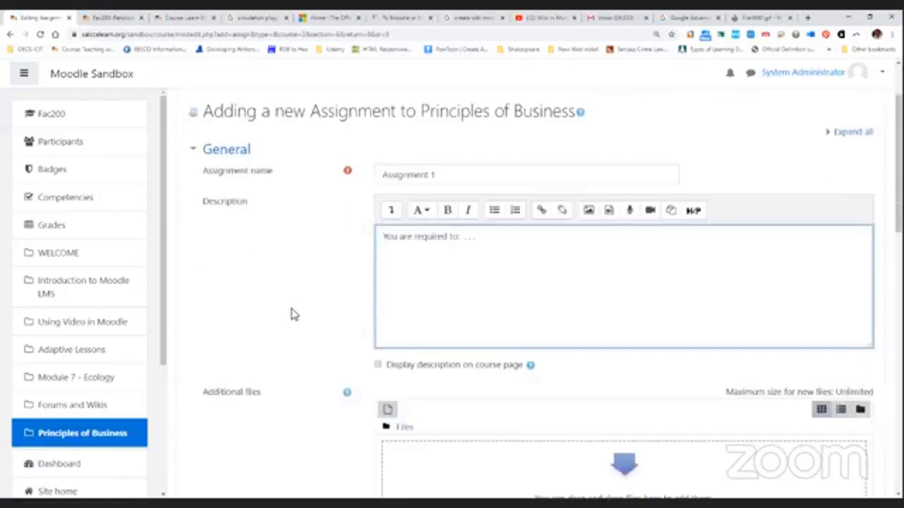
scroll(313, 300, down, 3)
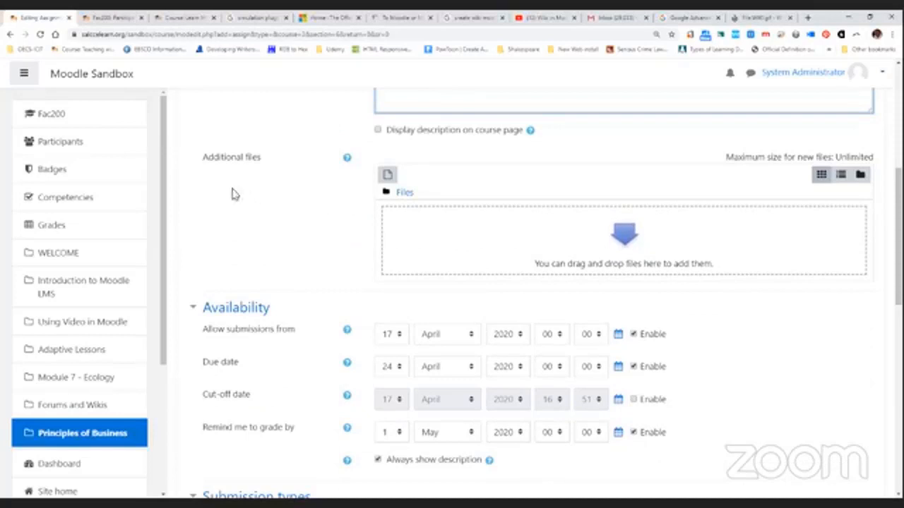
scroll(313, 222, up, 1)
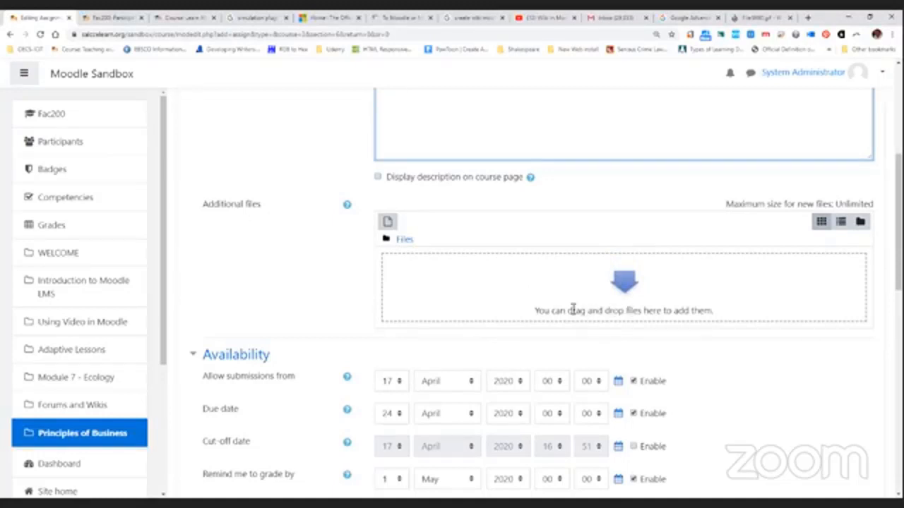
scroll(283, 217, up, 2)
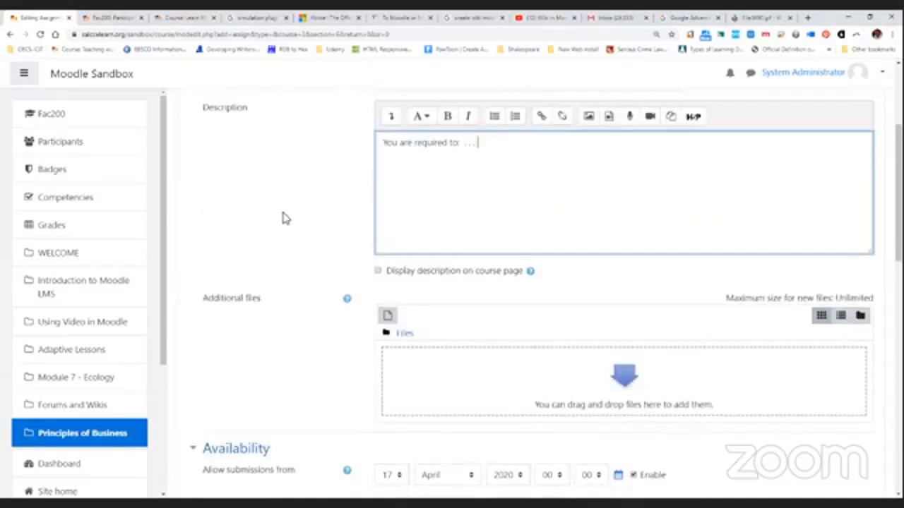
scroll(282, 220, up, 1)
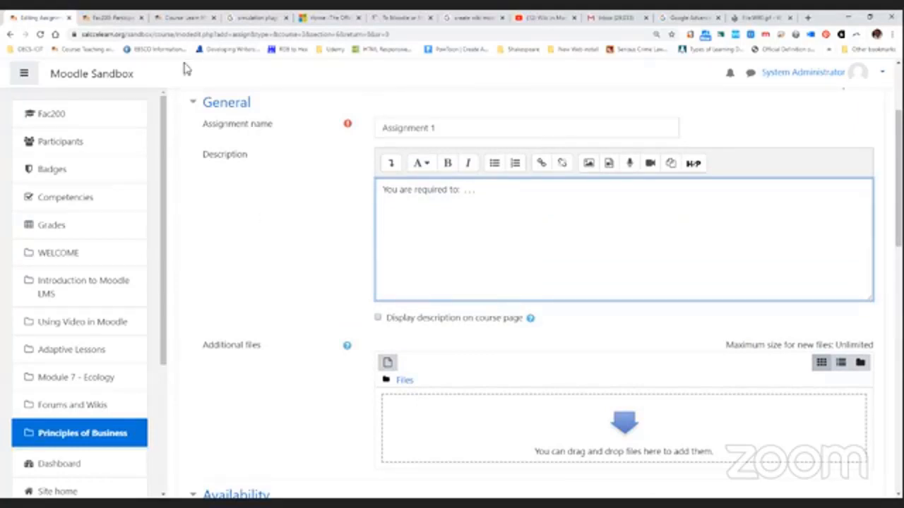
scroll(434, 285, down, 1)
scroll(434, 285, down, 1)
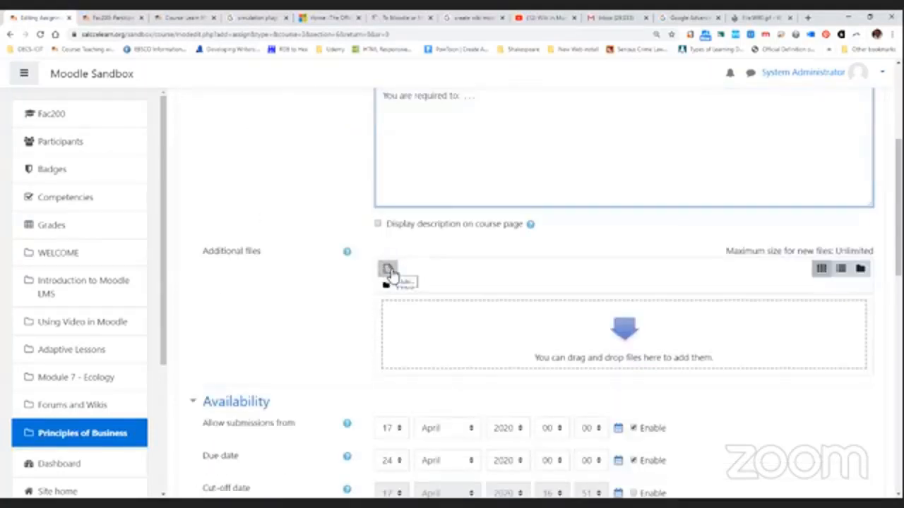
click(388, 272)
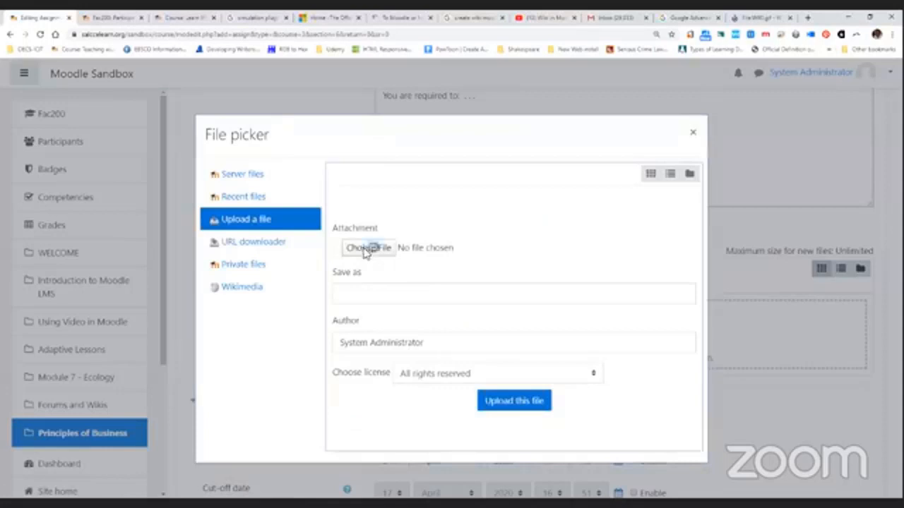
click(369, 249)
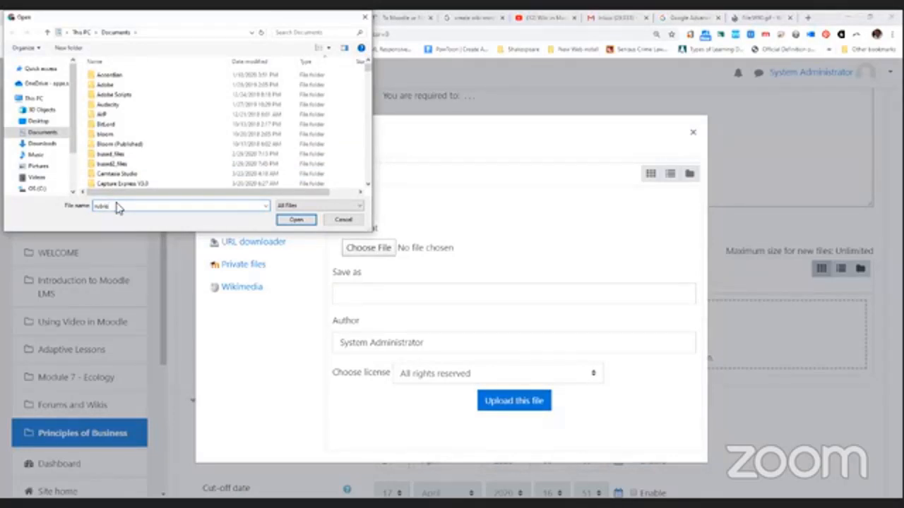
scroll(156, 156, down, 10)
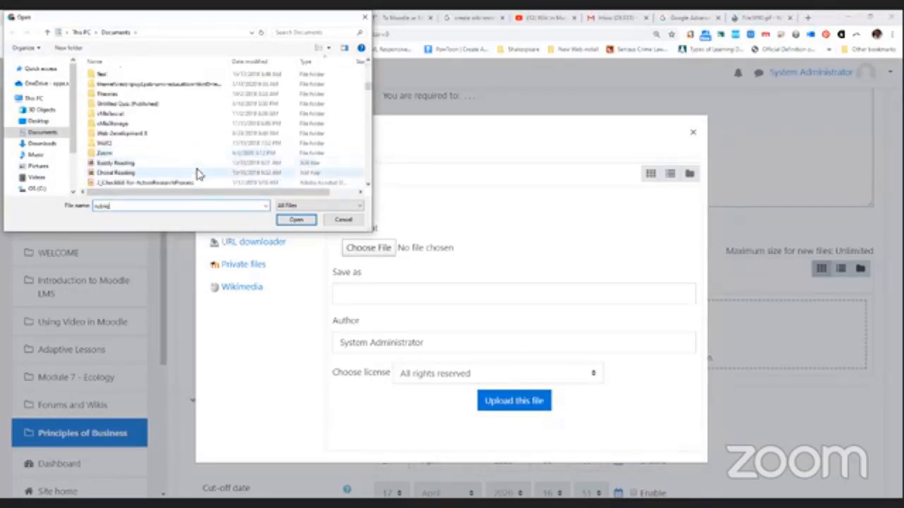
scroll(225, 172, up, 2)
scroll(216, 128, down, 1)
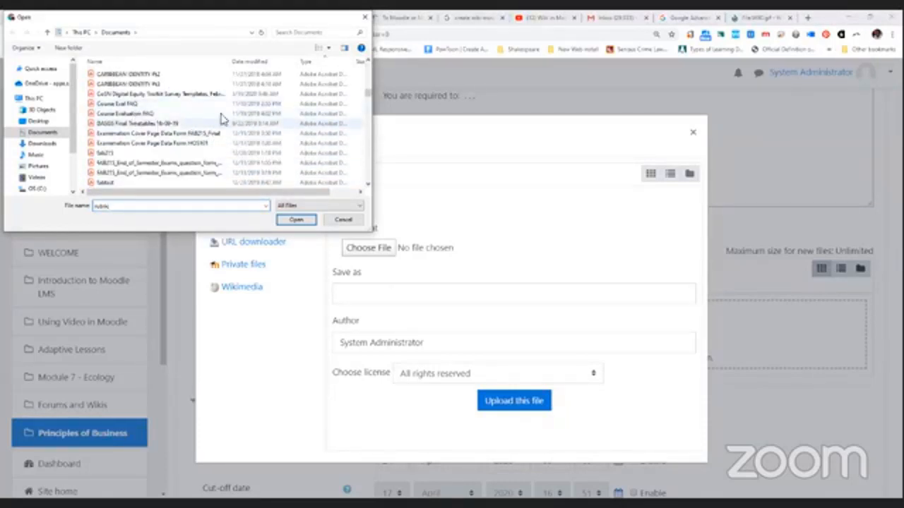
scroll(161, 156, down, 2)
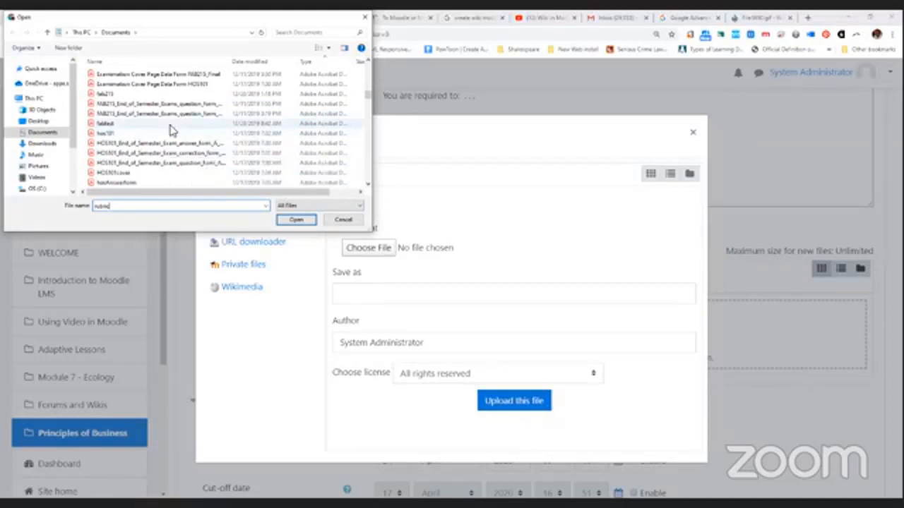
scroll(172, 131, down, 1)
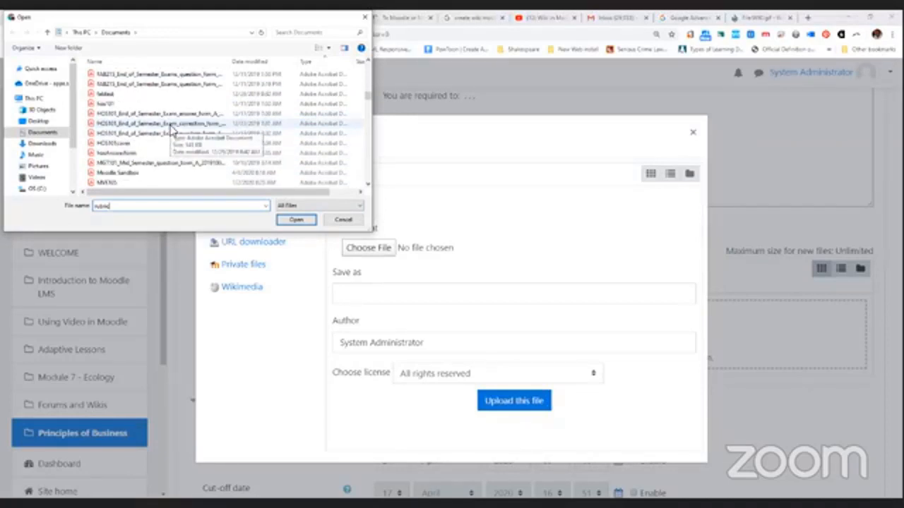
click(141, 175)
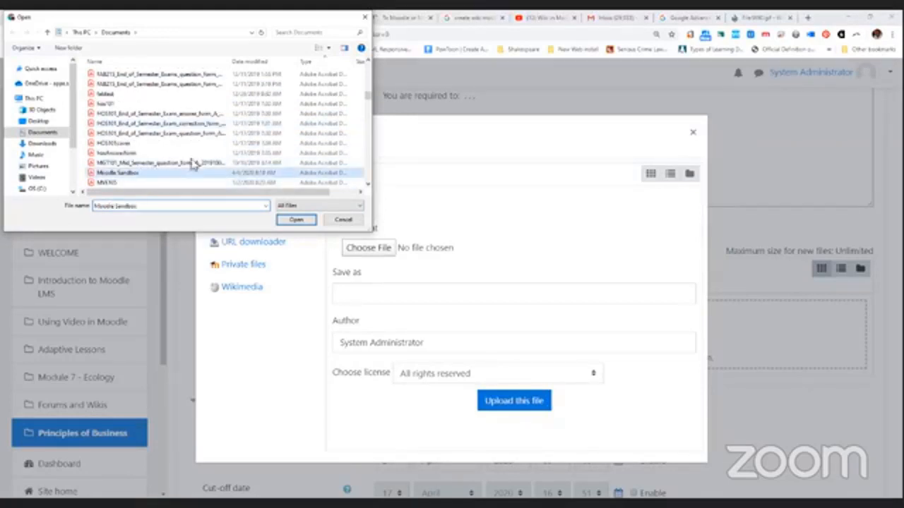
click(292, 222)
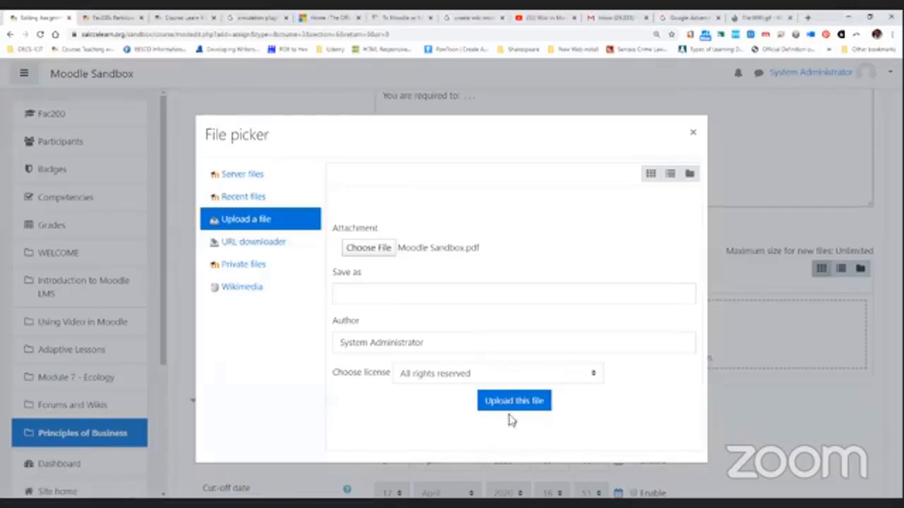
click(518, 403)
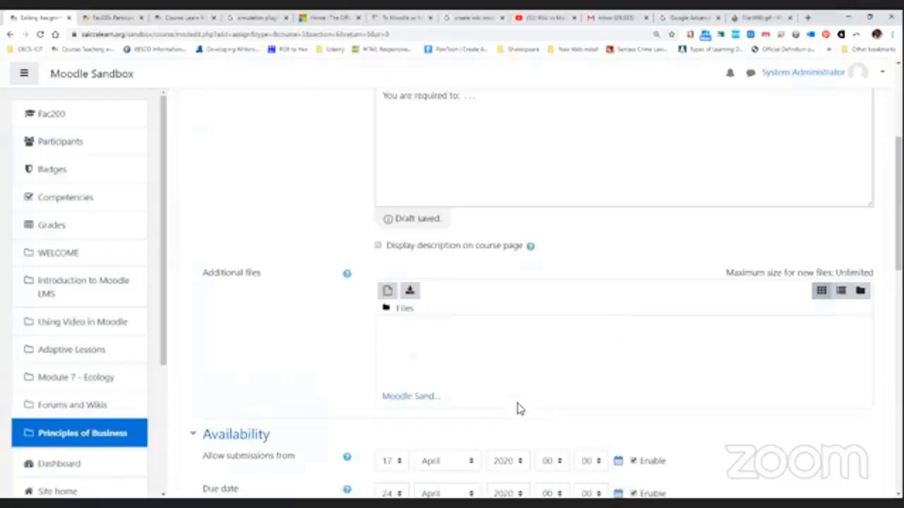
Review the assignment's name, description, attached PDF and availability settings
scroll(544, 378, down, 1)
scroll(565, 365, down, 3)
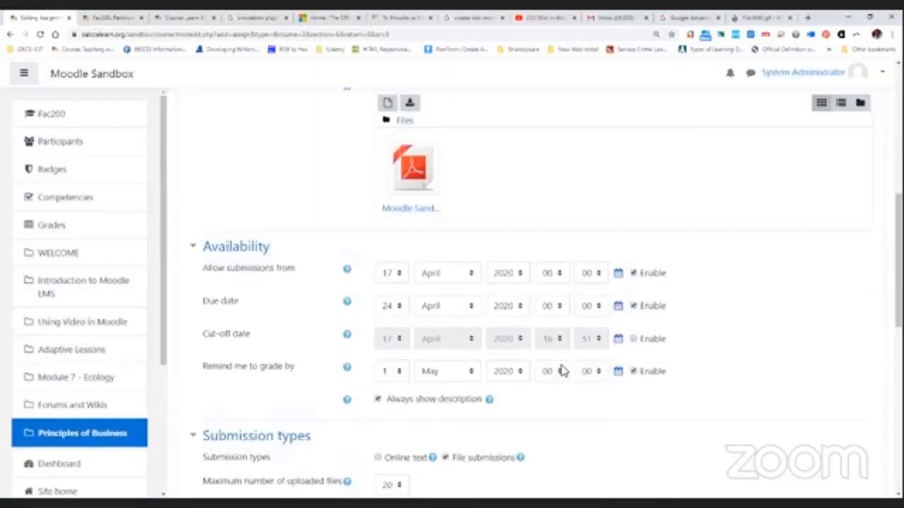
scroll(645, 349, up, 5)
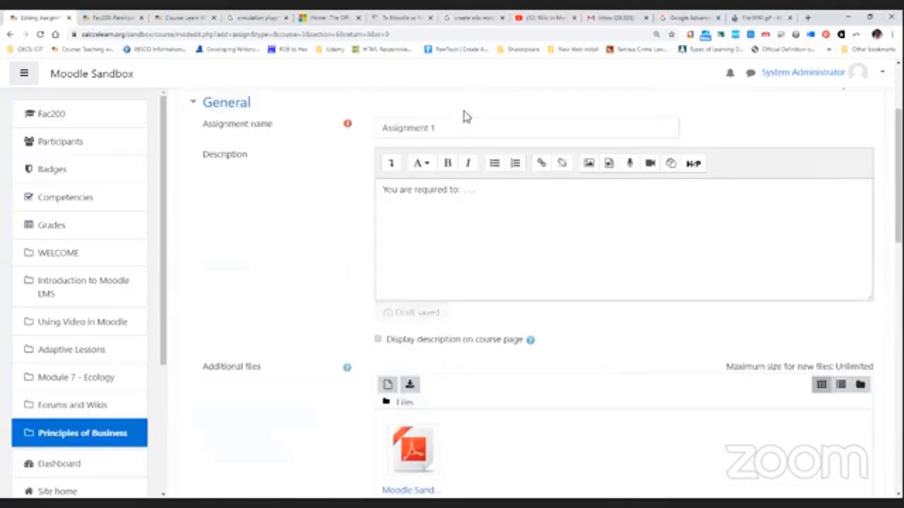
click(455, 131)
click(491, 205)
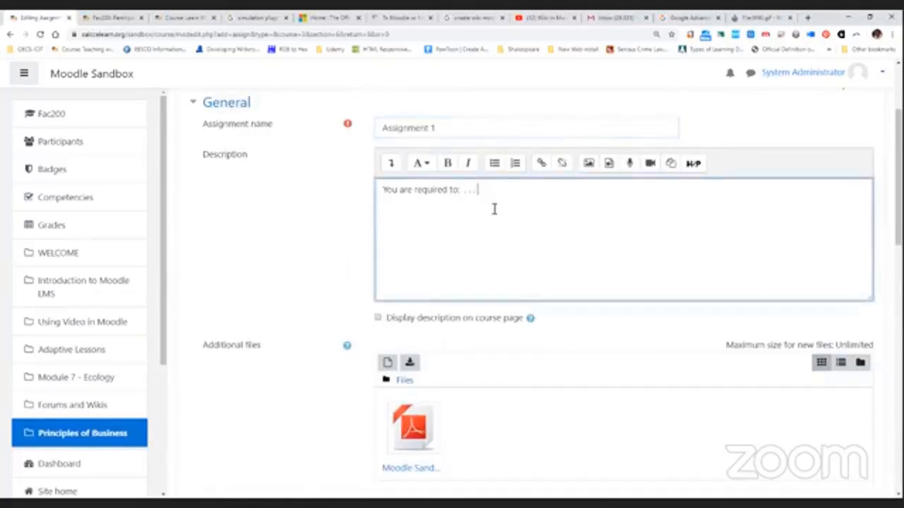
scroll(483, 339, down, 3)
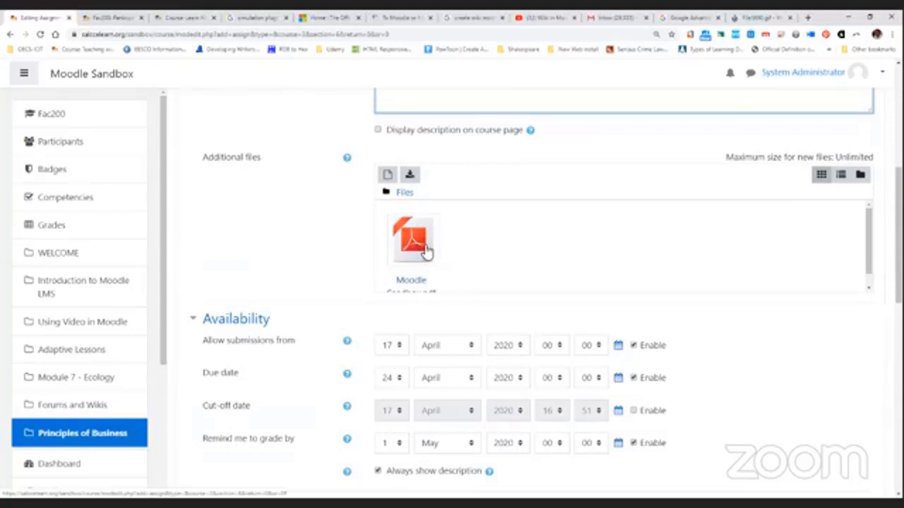
scroll(303, 225, down, 2)
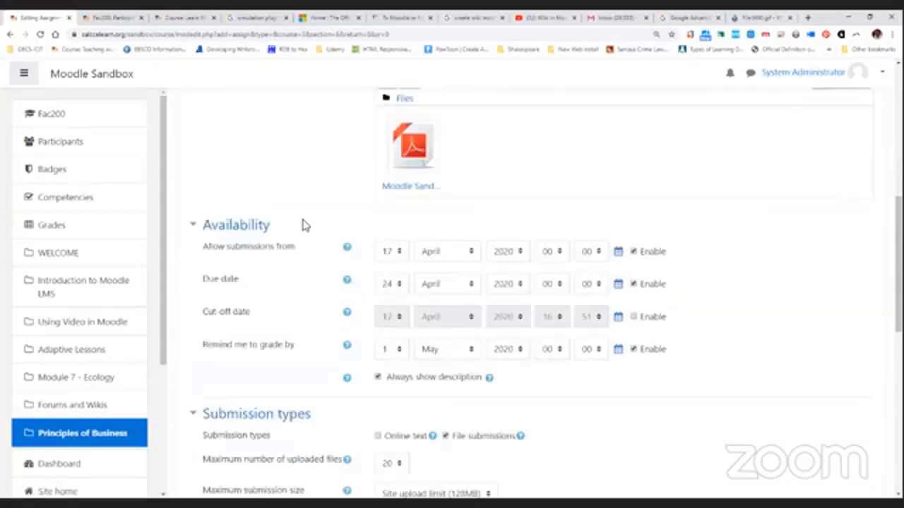
scroll(522, 177, up, 1)
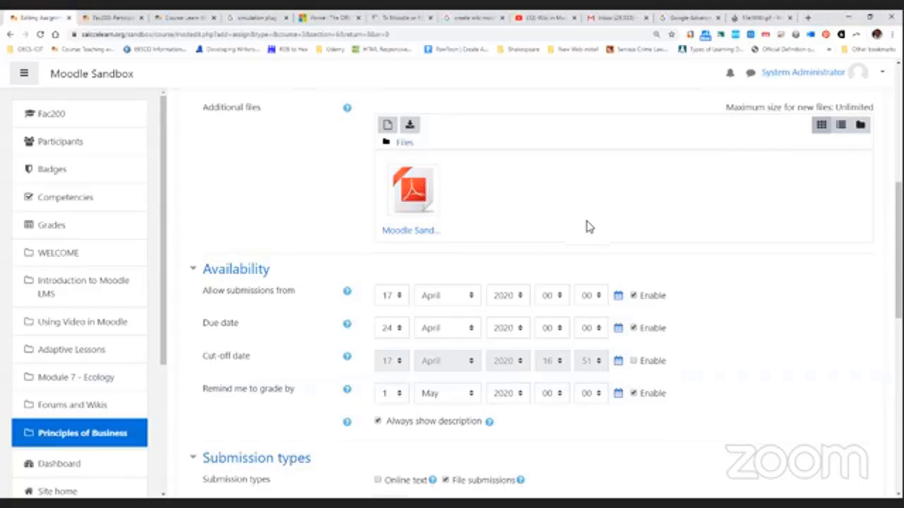
Set the day for allowing submissions to 21 in the availability settings, and disable that start date
scroll(589, 226, down, 2)
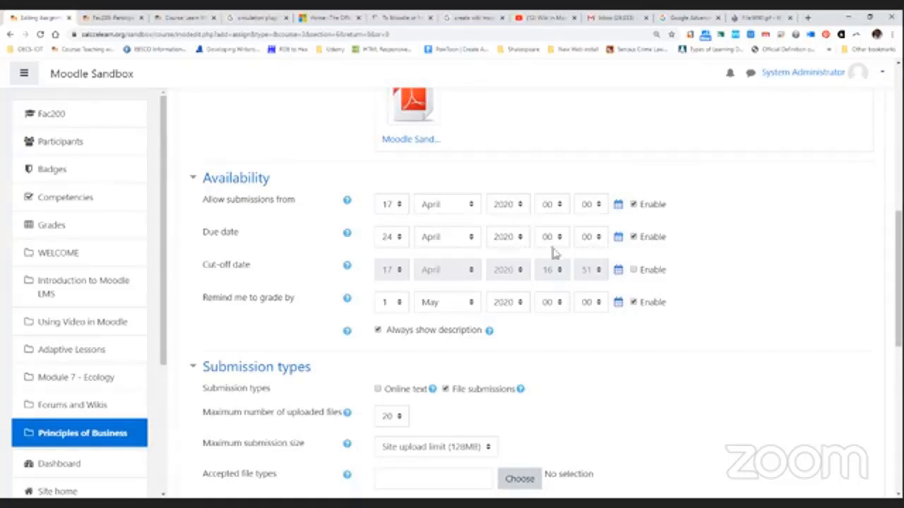
click(399, 204)
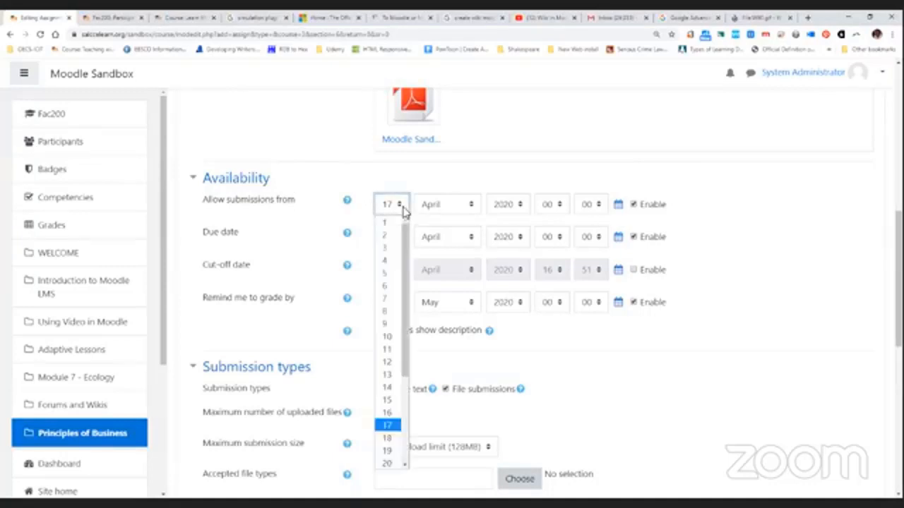
scroll(387, 395, down, 3)
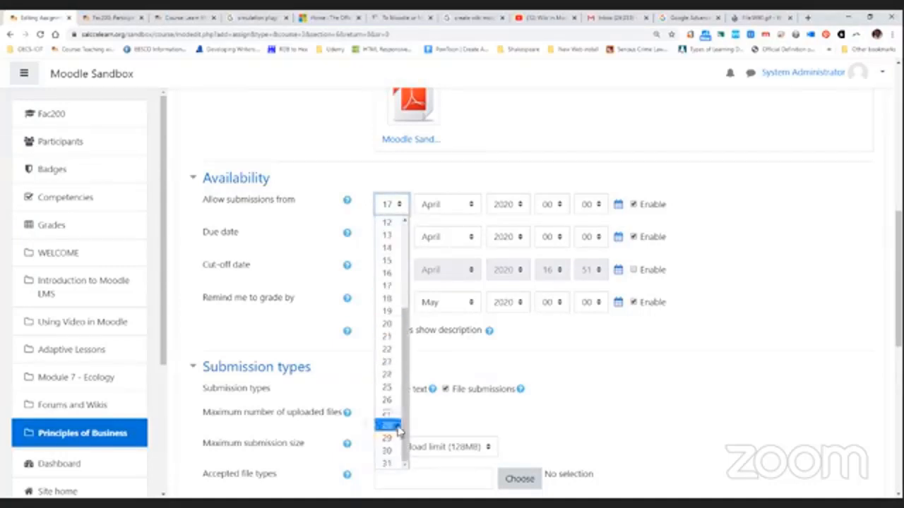
click(388, 337)
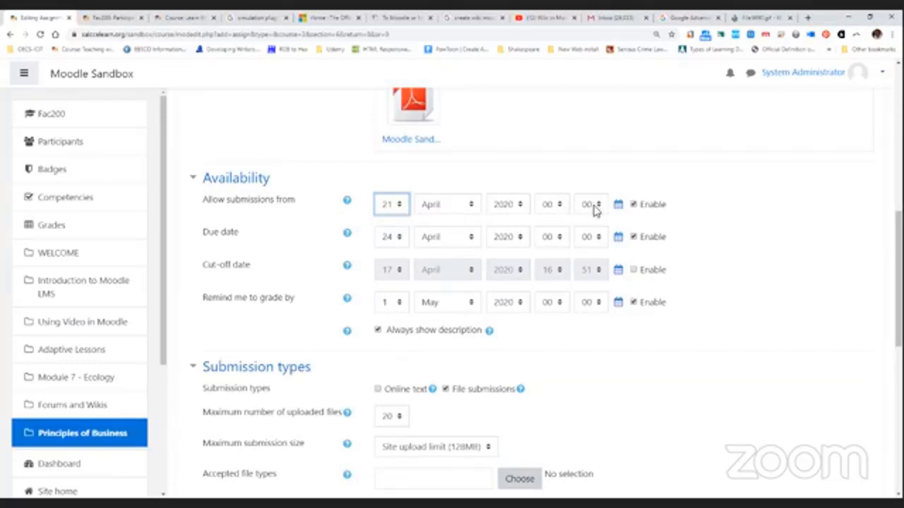
click(635, 206)
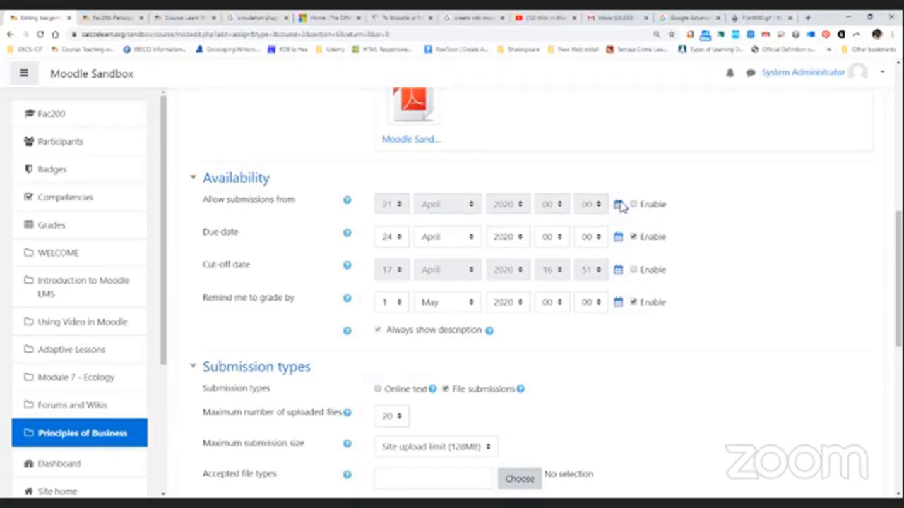
Enable the start date for allowing submissions, and enable the cut-off date with its day set to 25
click(634, 205)
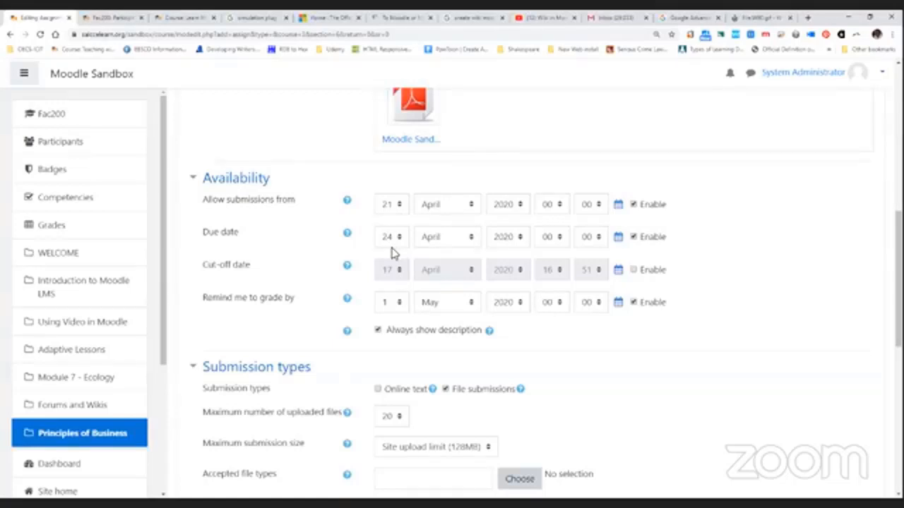
scroll(691, 318, down, 1)
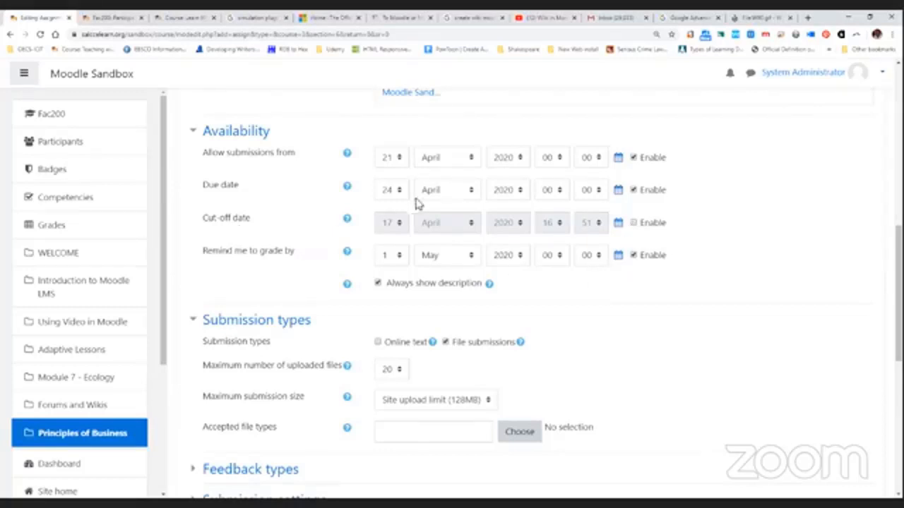
click(633, 222)
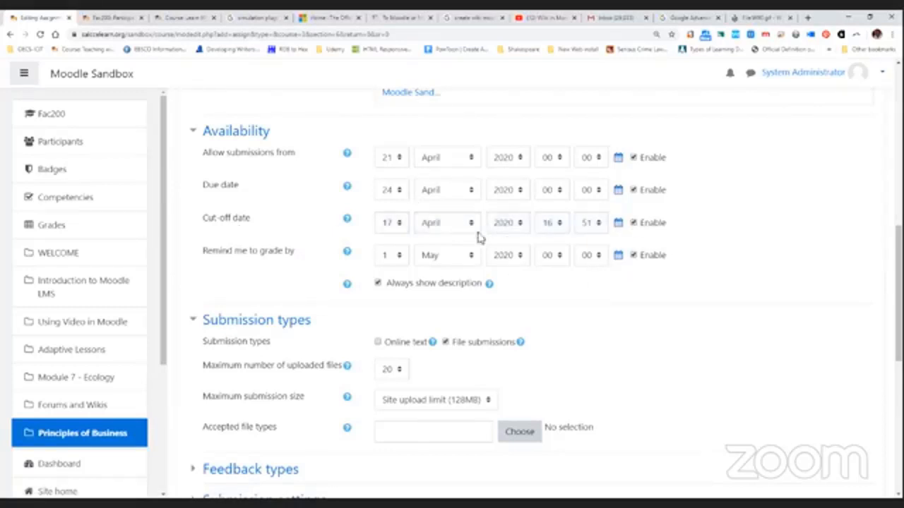
click(399, 224)
scroll(387, 445, down, 3)
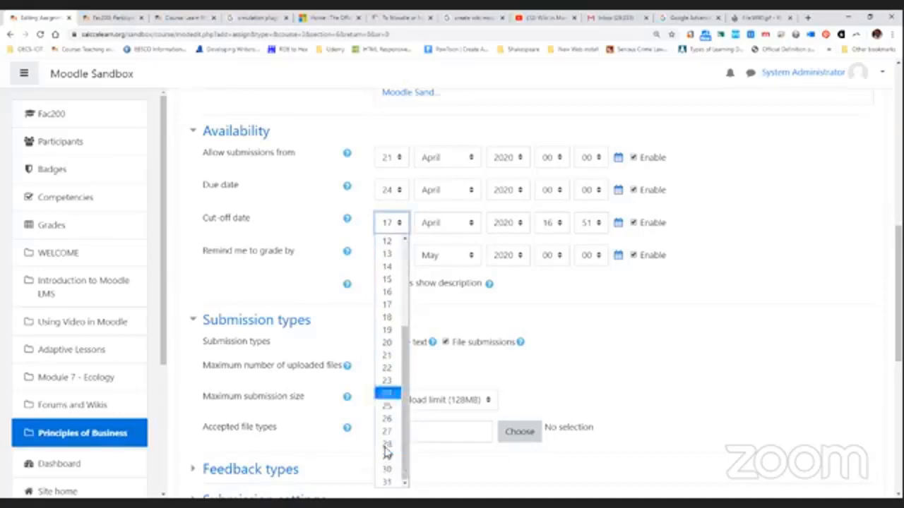
click(387, 403)
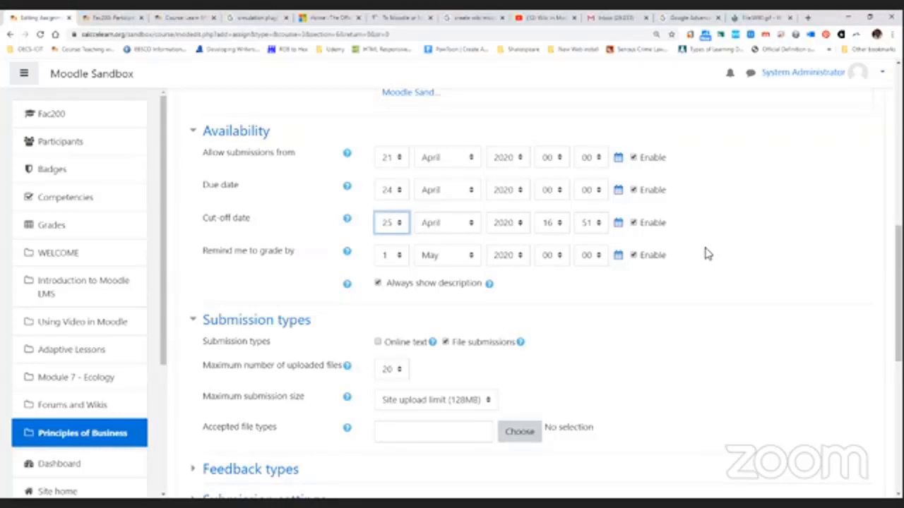
Enable online text submissions in the submission types and limit them to 500 words
scroll(757, 198, down, 1)
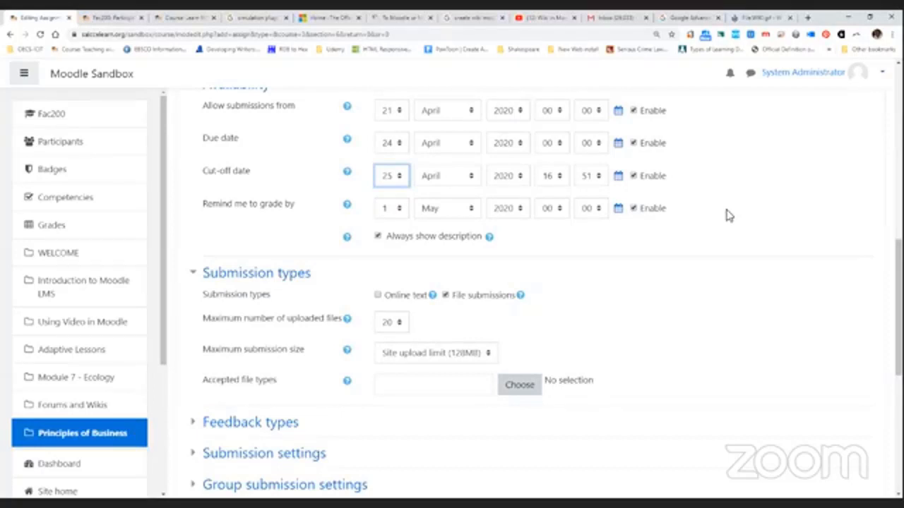
scroll(742, 205, down, 1)
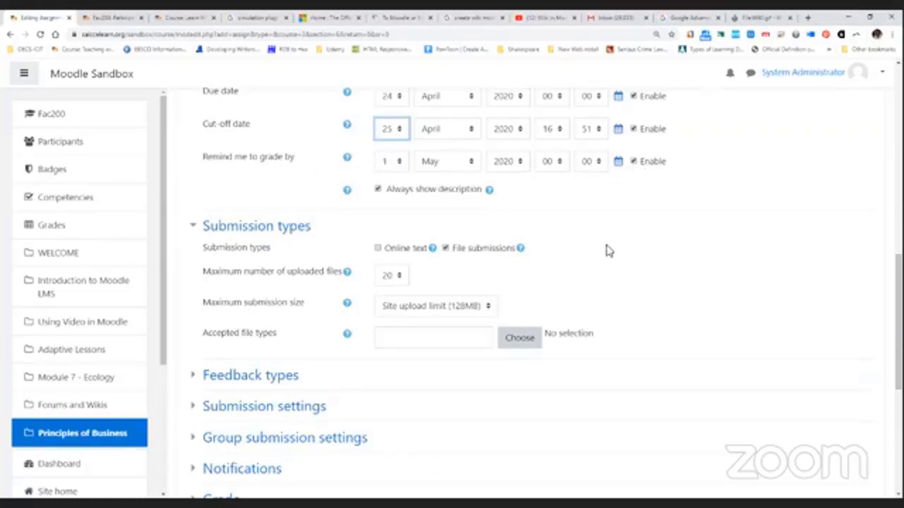
scroll(609, 251, down, 1)
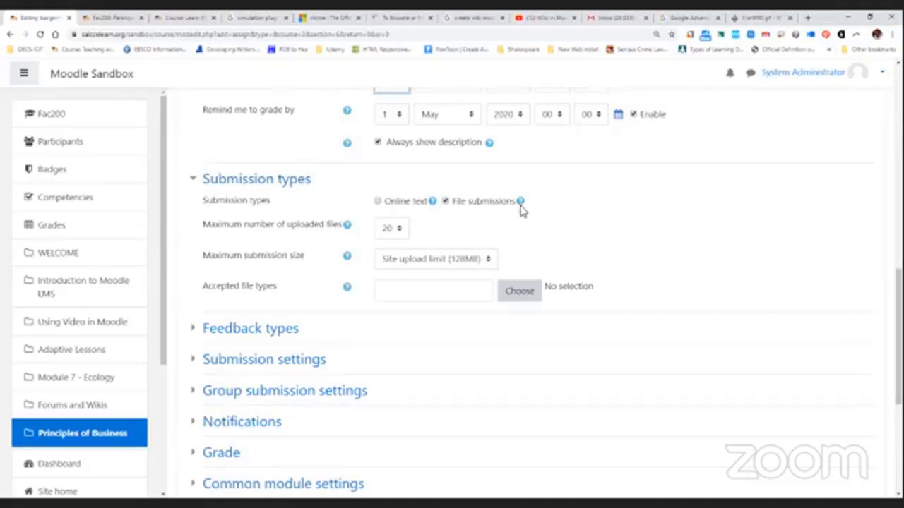
click(379, 202)
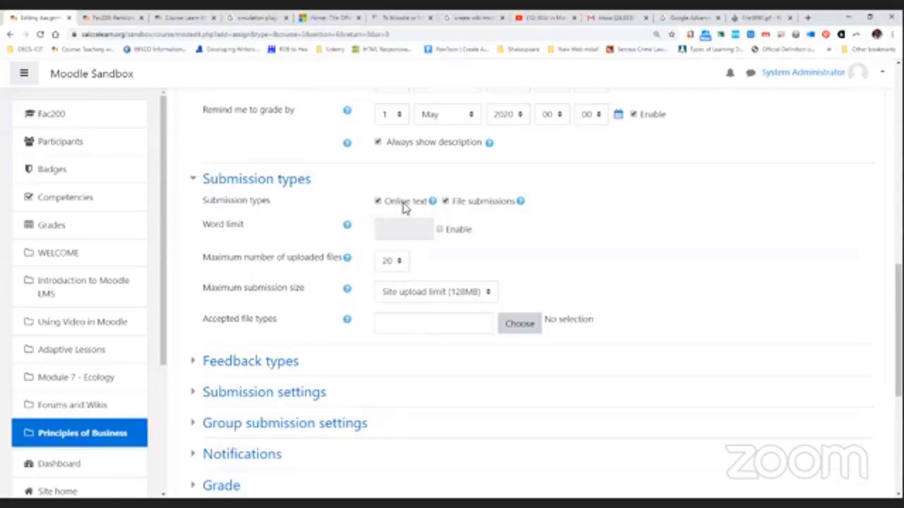
click(439, 229)
click(388, 233)
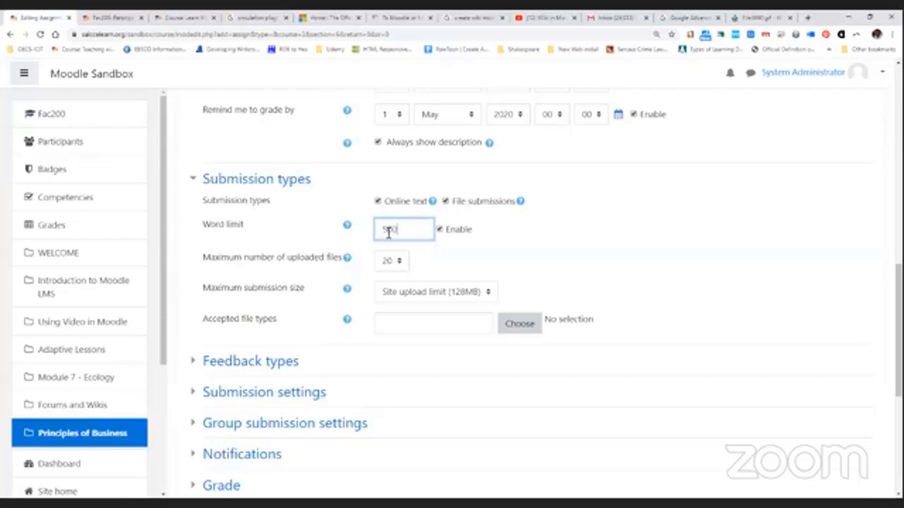
click(529, 233)
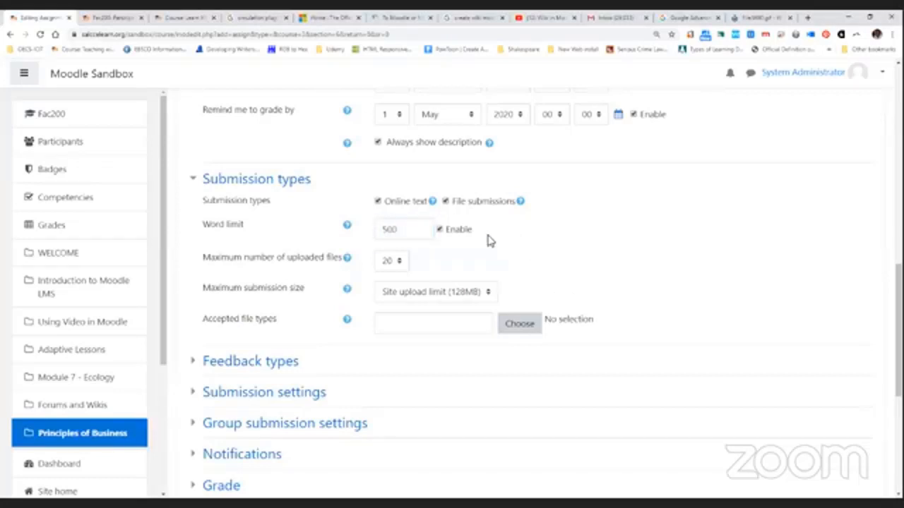
Turn off online text submissions, leaving file submissions as the only enabled submission type
click(445, 202)
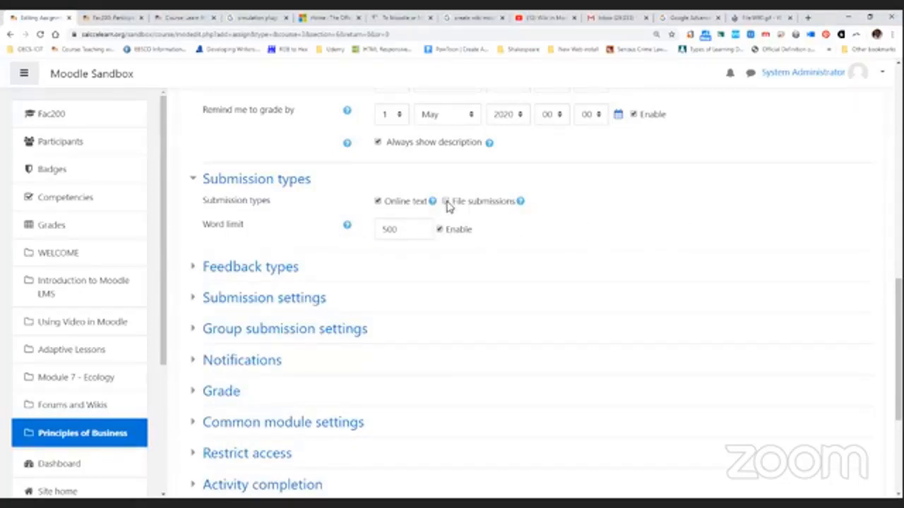
click(378, 203)
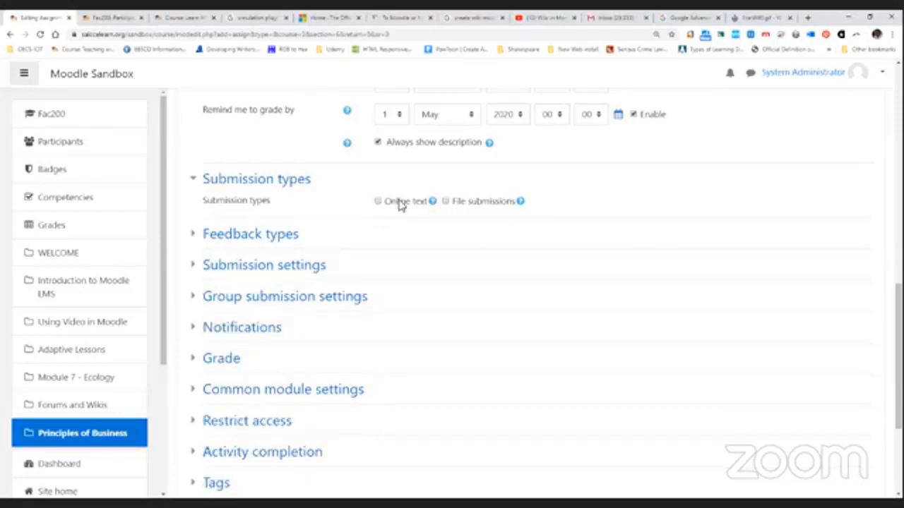
click(446, 202)
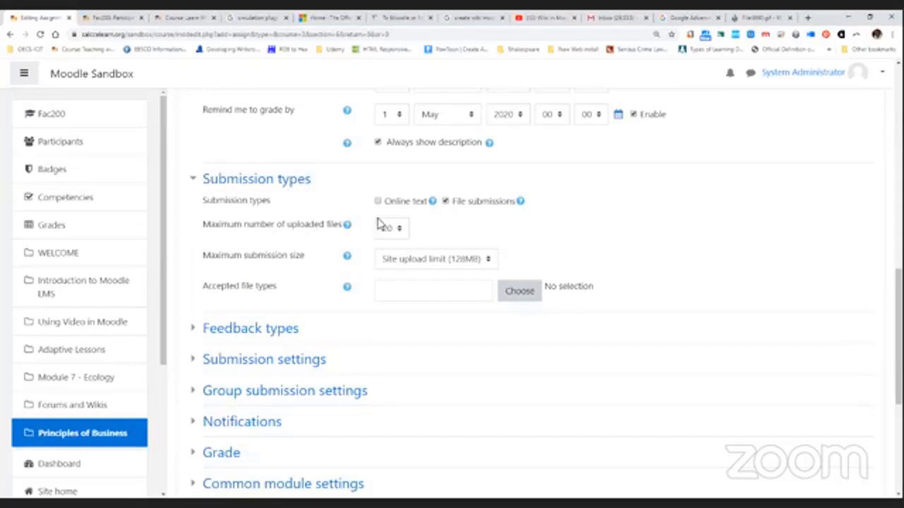
Set the maximum number of uploaded files to 1 and the maximum submission size to 10MB
click(398, 230)
click(393, 247)
scroll(625, 245, down, 1)
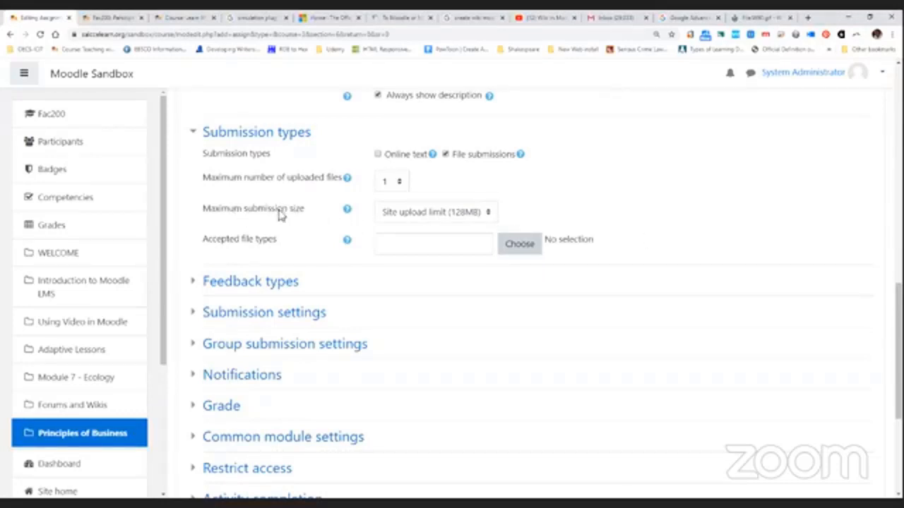
click(486, 211)
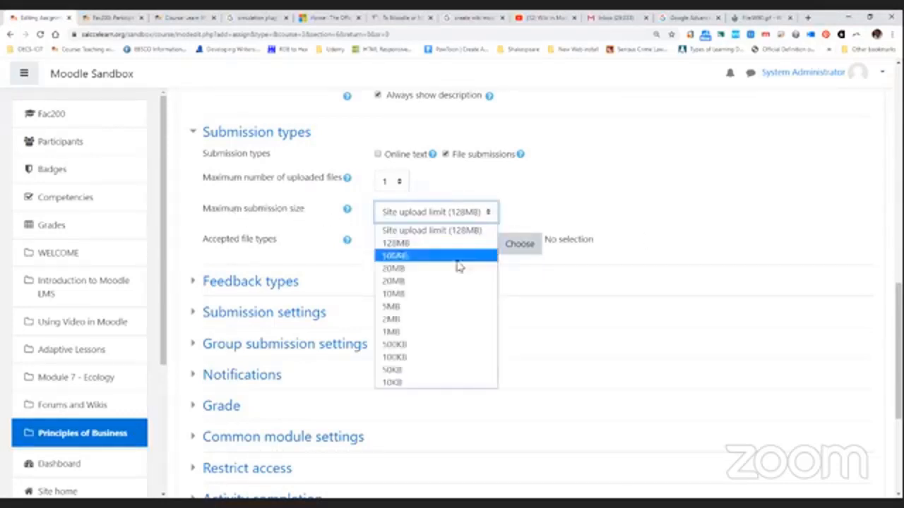
click(422, 294)
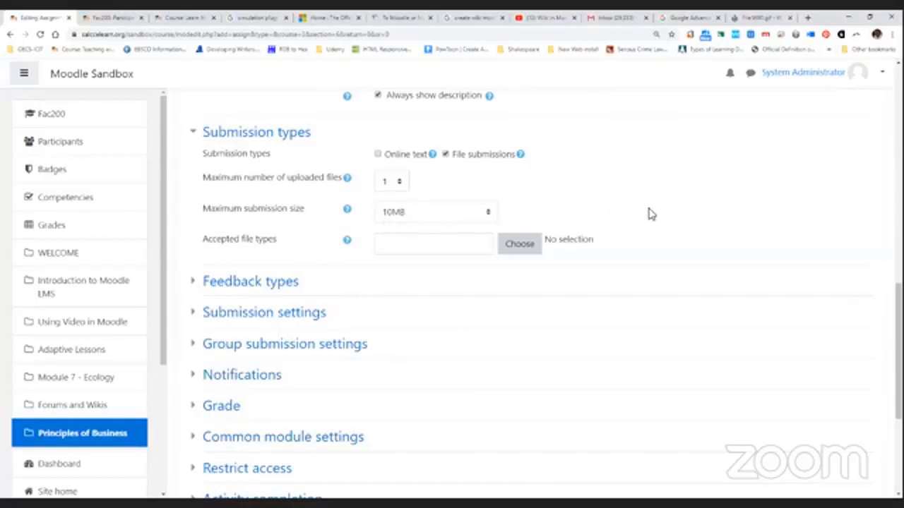
Open the accepted file types selection and look through the available file categories
scroll(648, 212, down, 1)
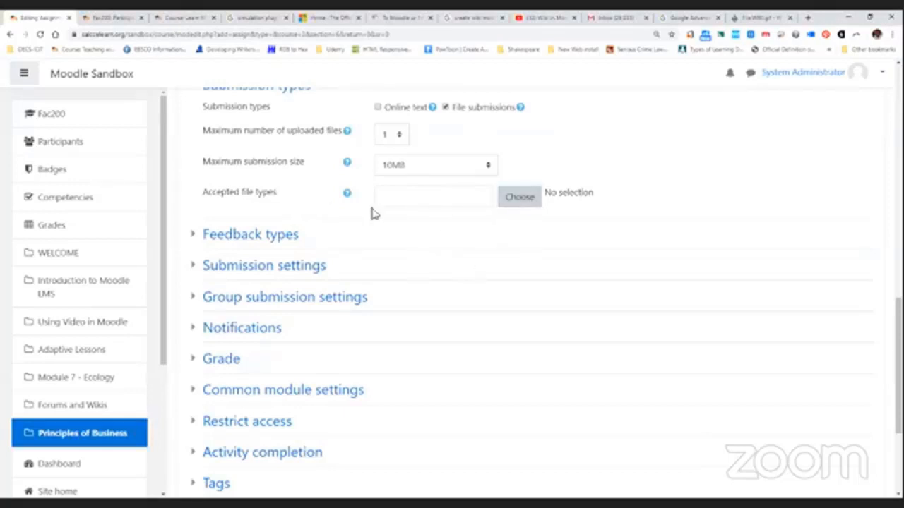
click(520, 198)
scroll(417, 215, down, 1)
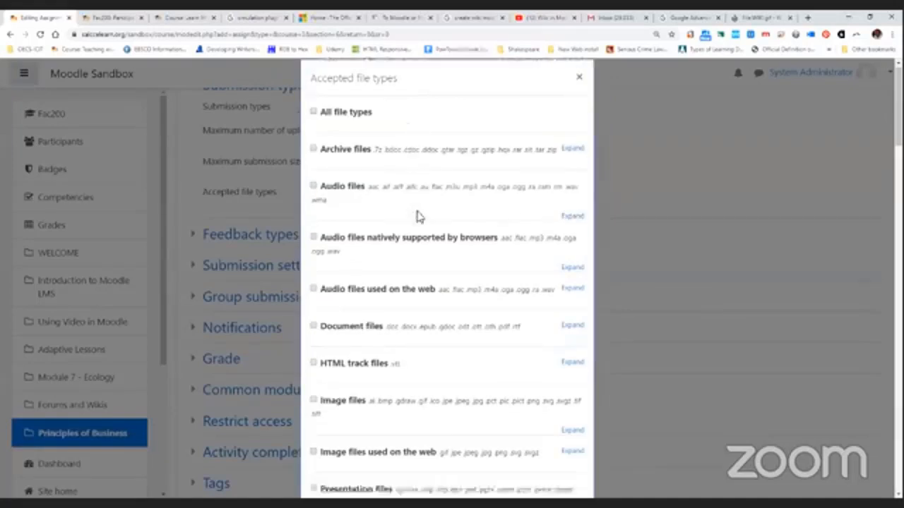
scroll(417, 215, down, 3)
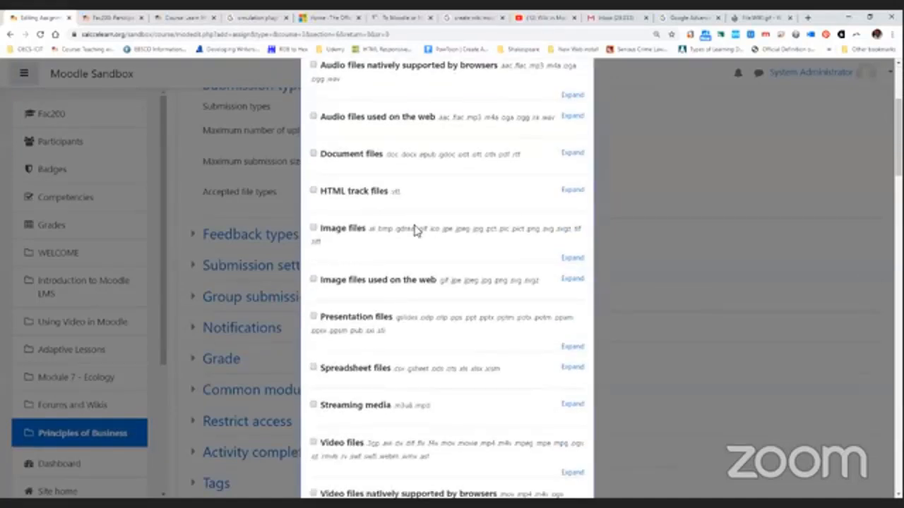
scroll(417, 231, down, 7)
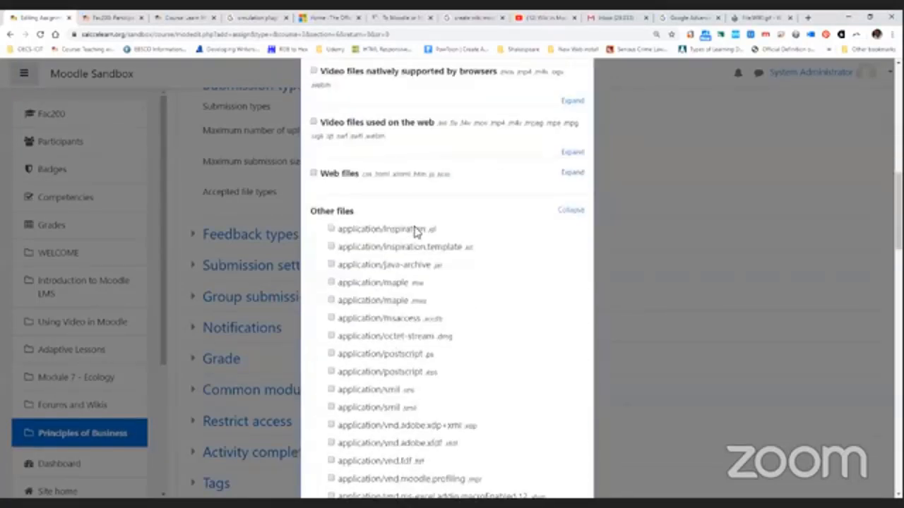
scroll(417, 231, down, 12)
scroll(416, 241, up, 6)
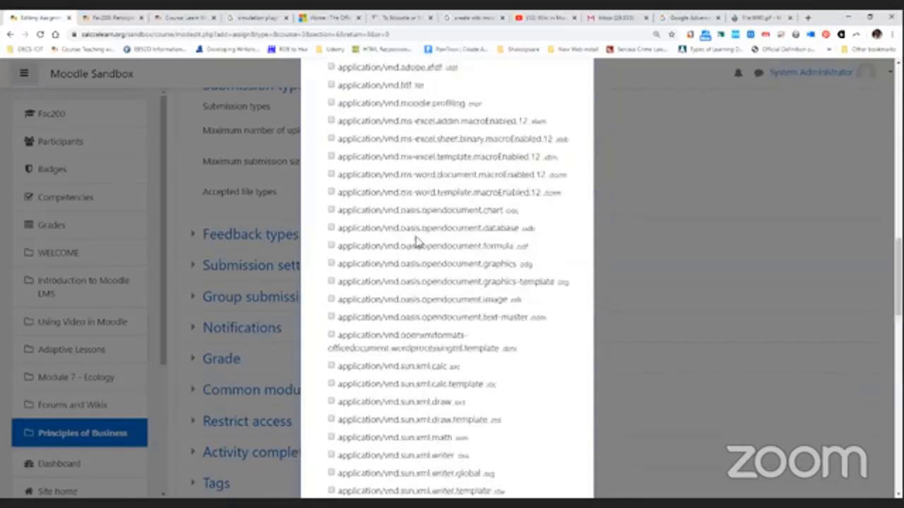
scroll(417, 241, up, 16)
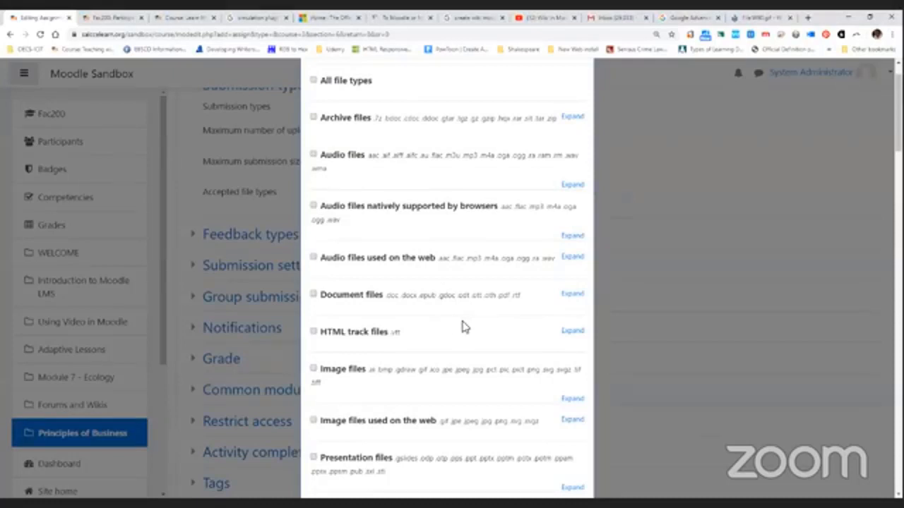
Try to accept document files, choosing the Word, Word 2007, RTF, OpenDocument Text document and OpenDocument Text template formats
click(312, 298)
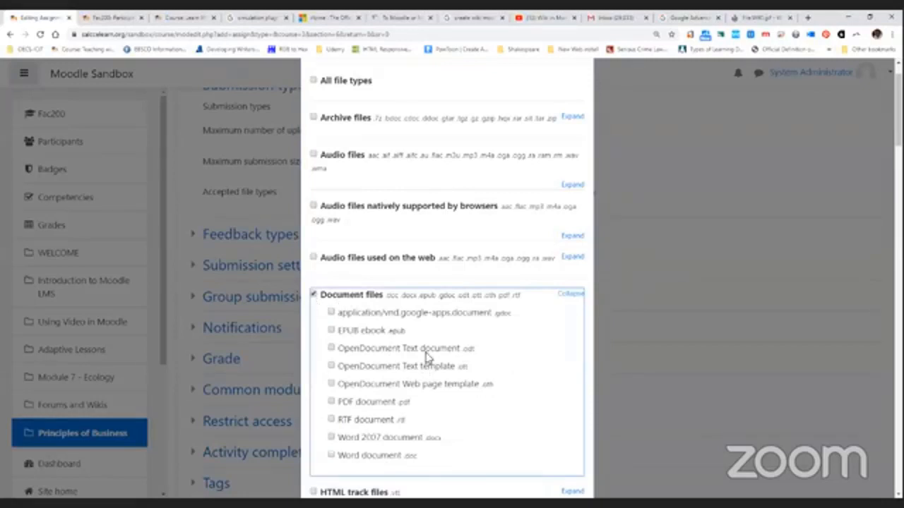
scroll(424, 367, down, 1)
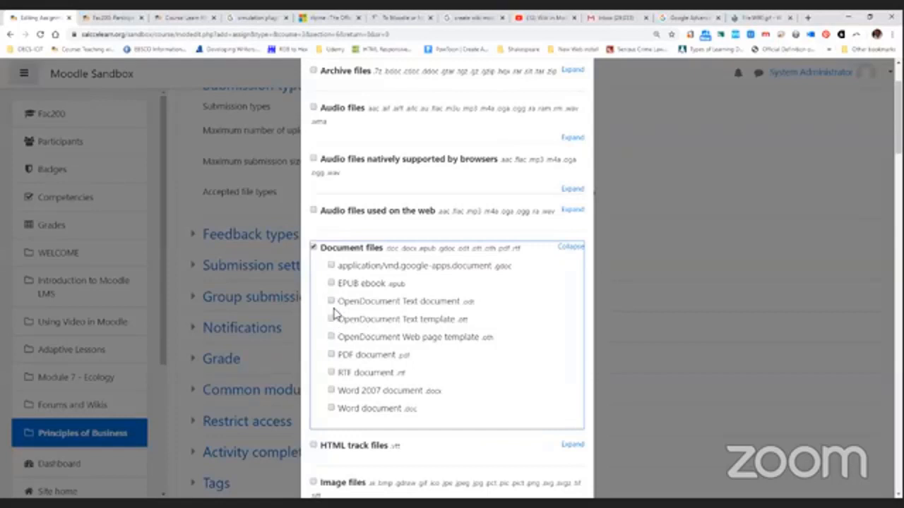
click(330, 409)
click(331, 391)
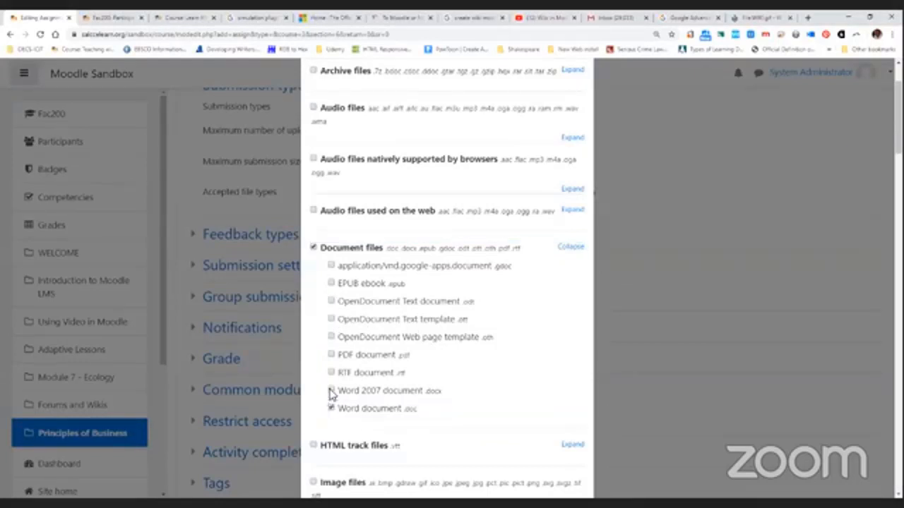
click(332, 373)
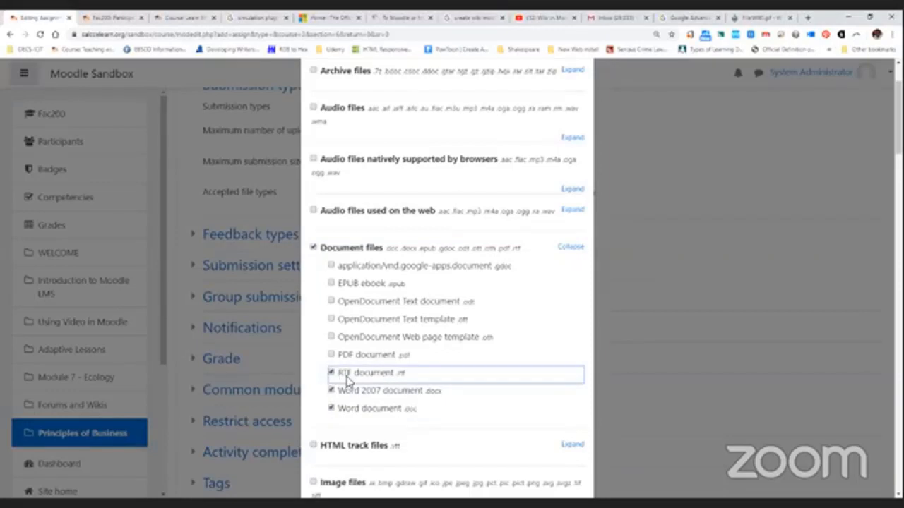
click(331, 320)
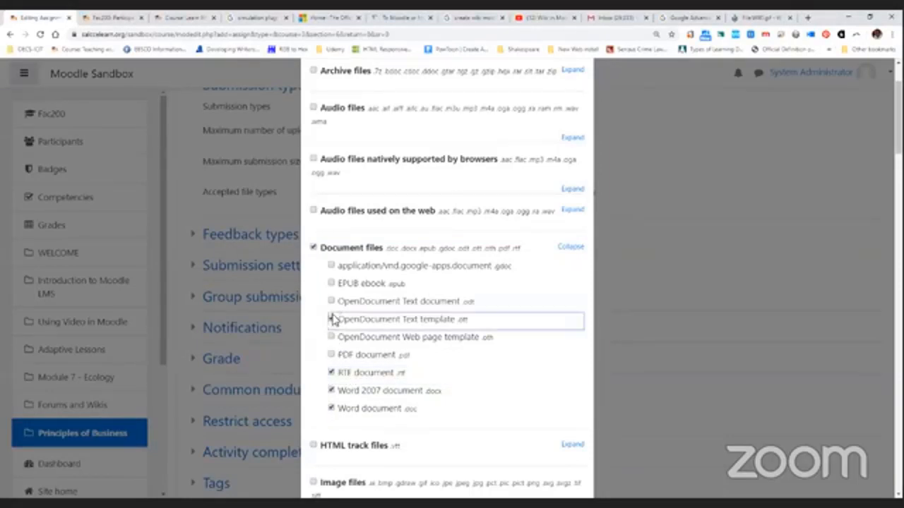
click(331, 302)
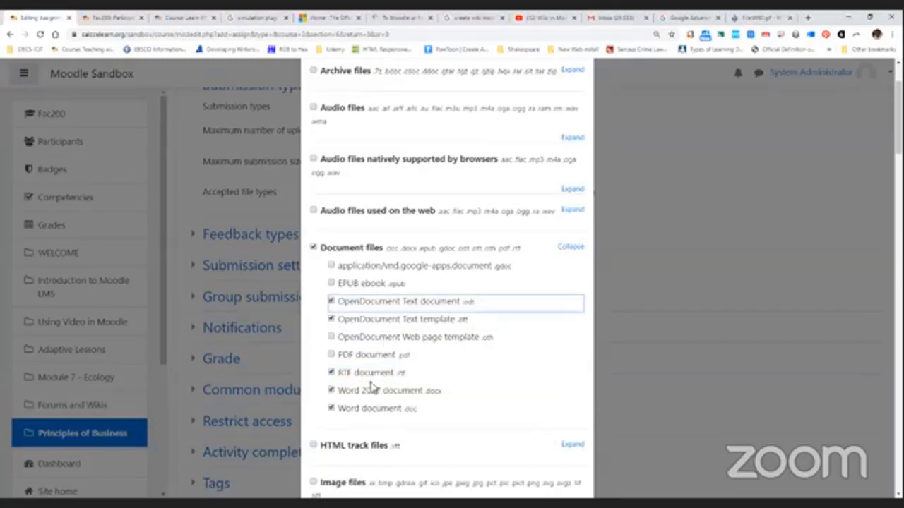
scroll(634, 316, down, 6)
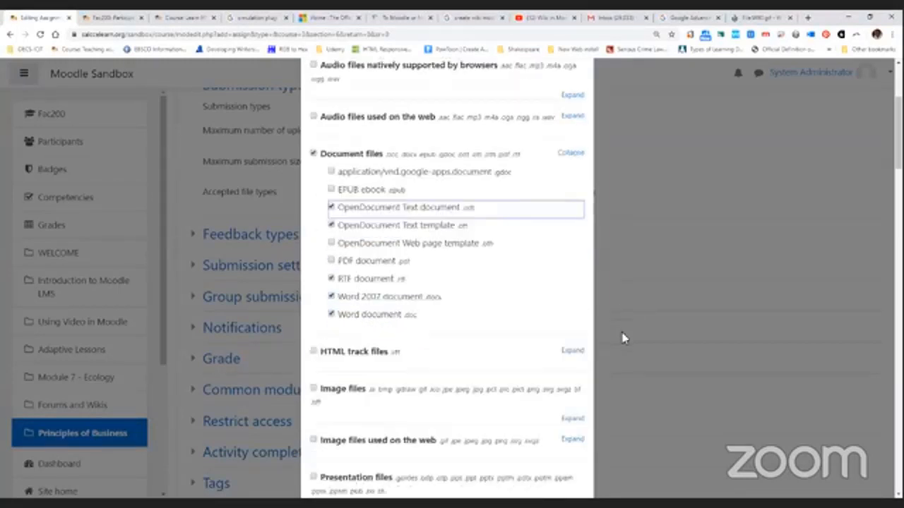
click(736, 338)
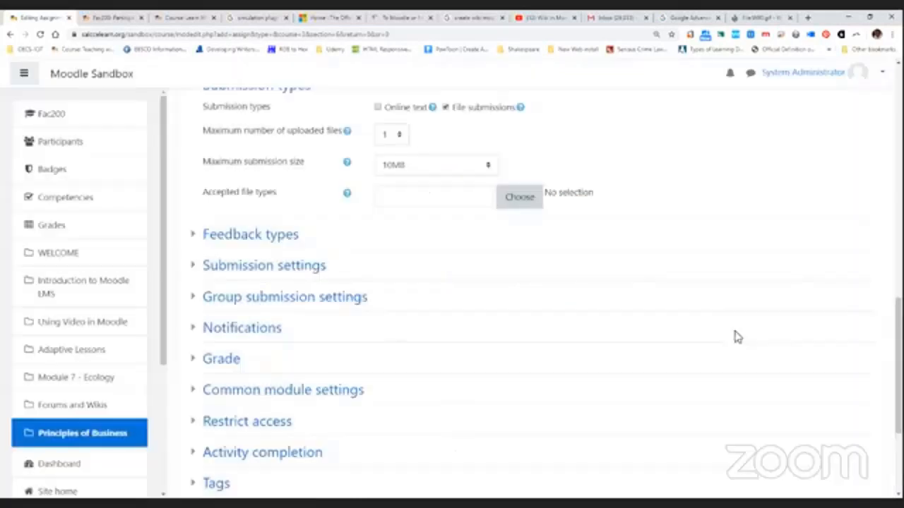
Restrict the accepted file types to the whole Document files category and save the selection
click(519, 197)
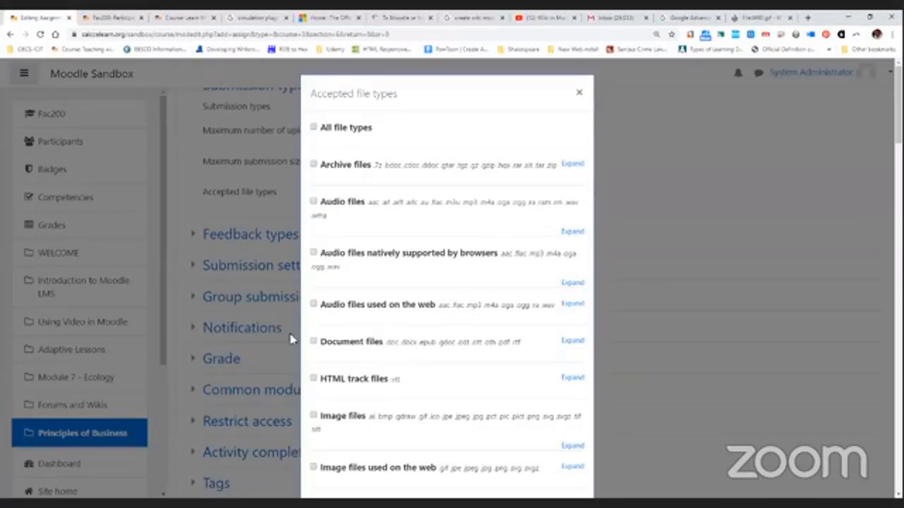
scroll(342, 334, down, 2)
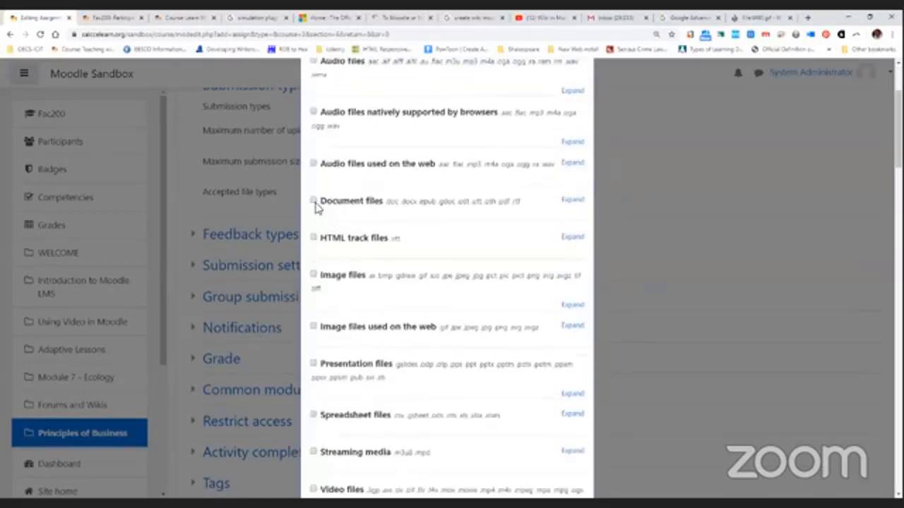
click(313, 203)
scroll(704, 303, down, 5)
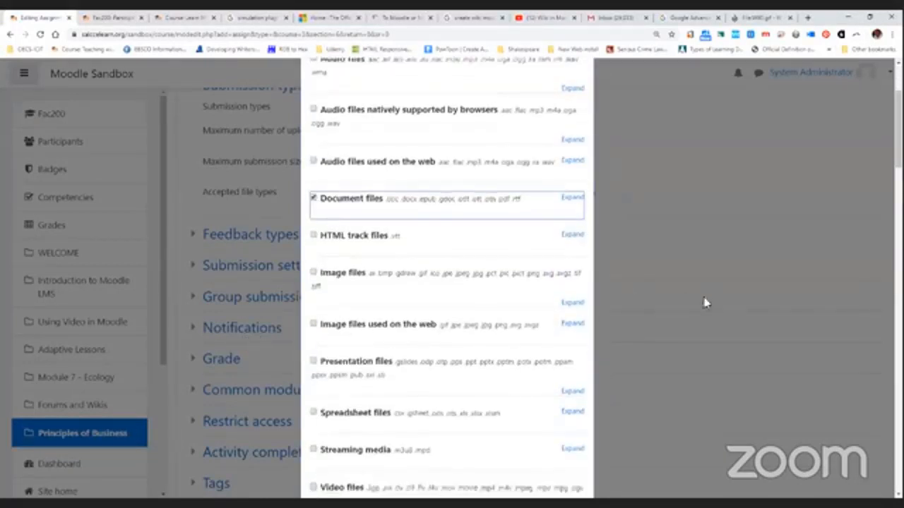
scroll(717, 309, down, 15)
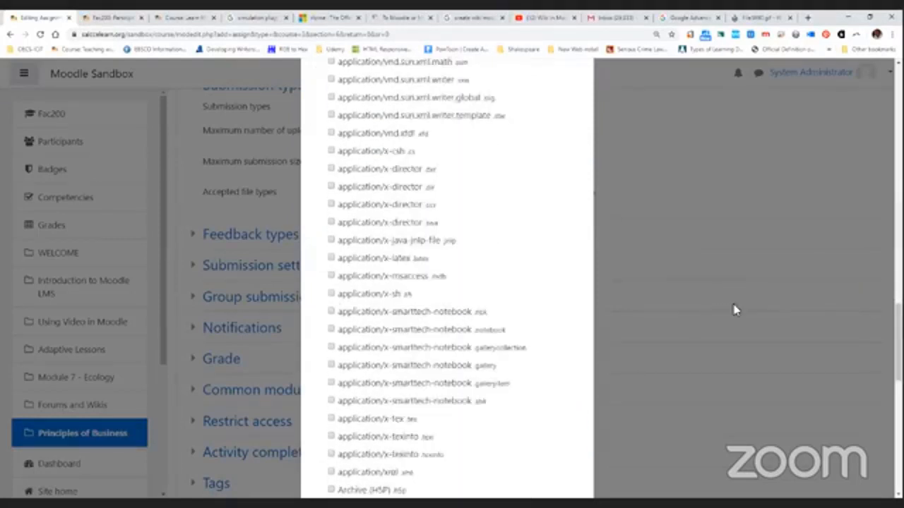
scroll(883, 310, down, 4)
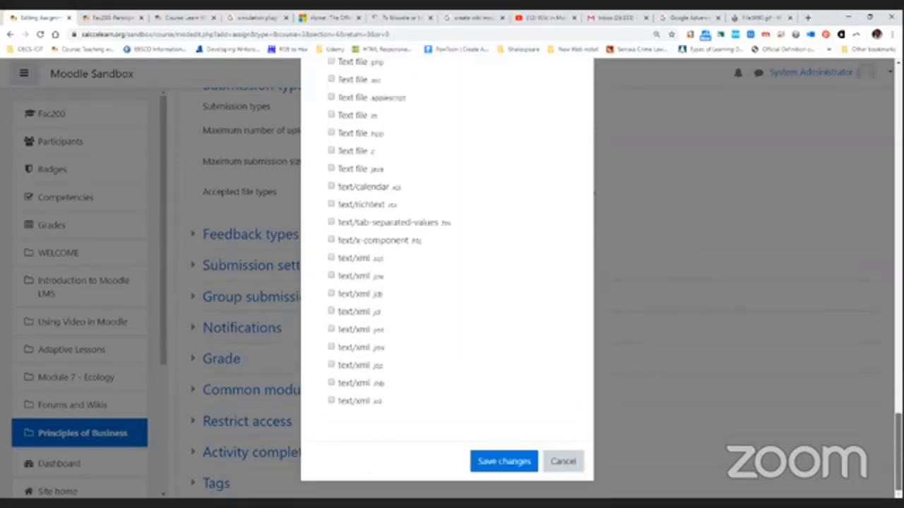
click(513, 467)
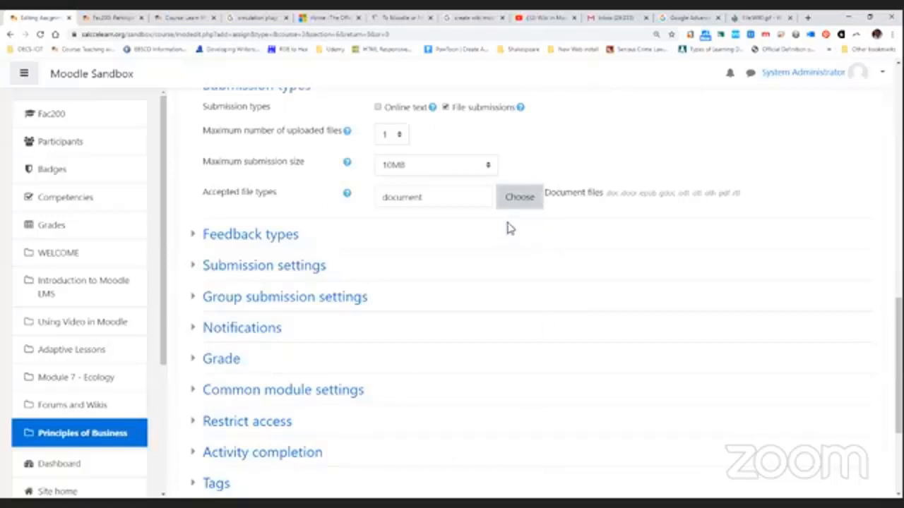
click(446, 204)
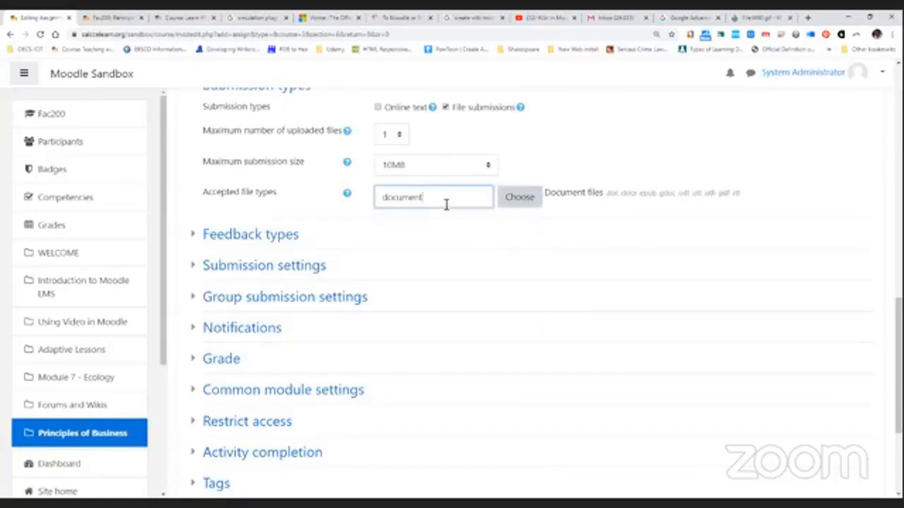
click(753, 188)
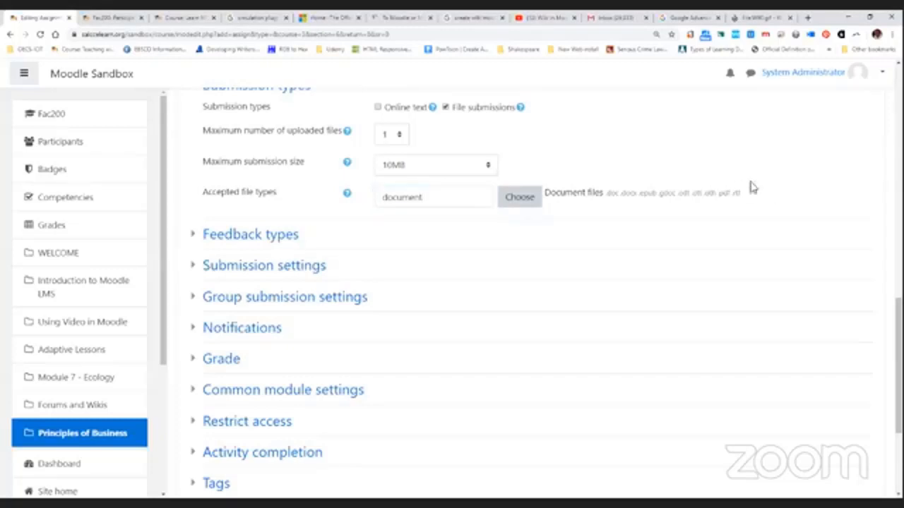
Review the assignment's name, description, additional files, availability dates and submission types
scroll(675, 226, up, 7)
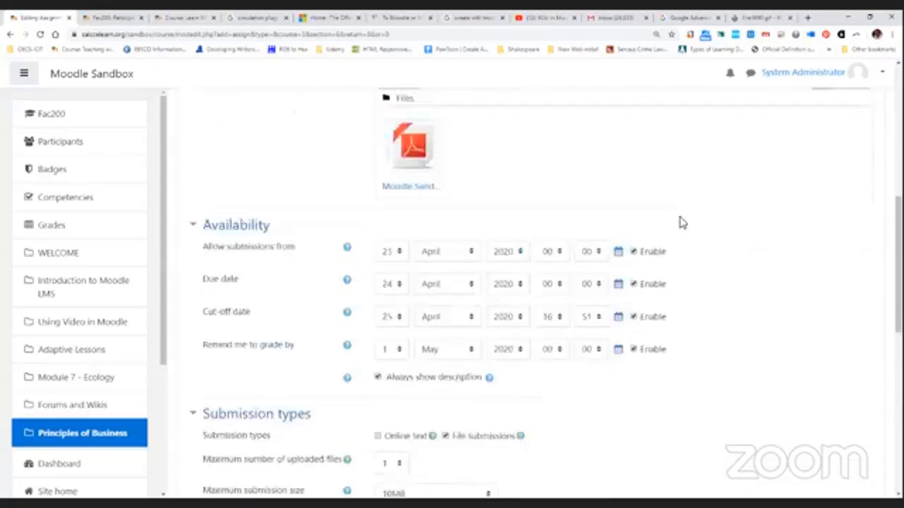
scroll(464, 168, up, 3)
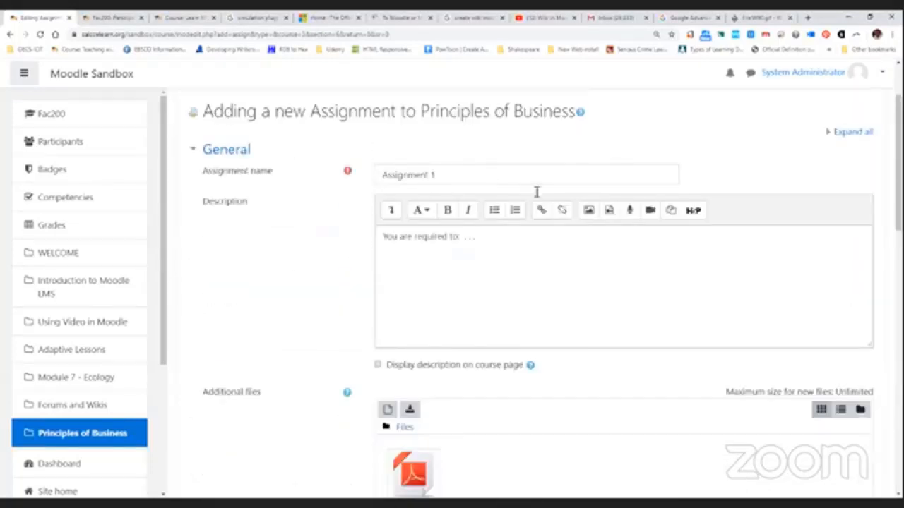
scroll(518, 233, down, 3)
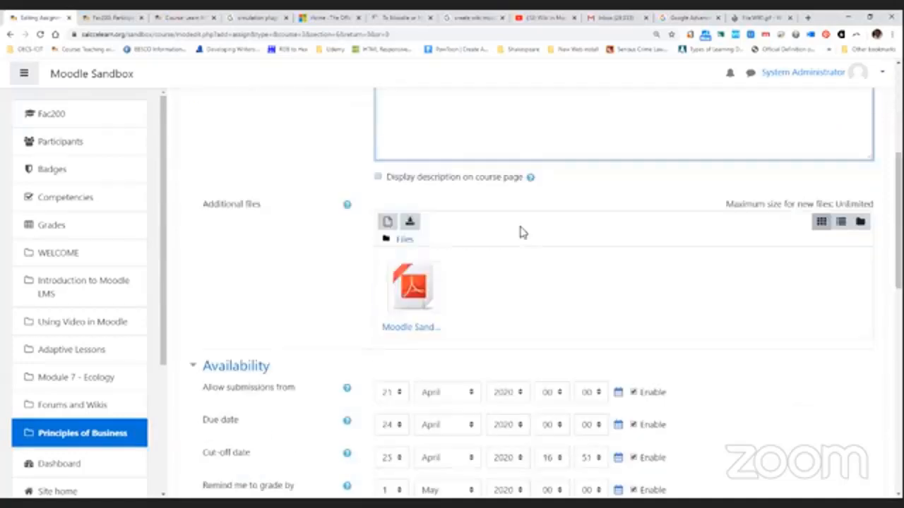
scroll(536, 240, down, 2)
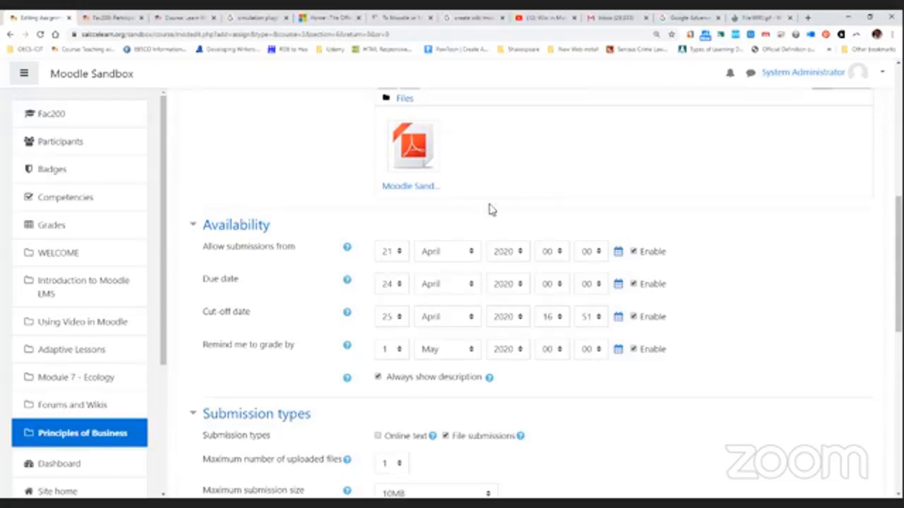
scroll(514, 162, down, 2)
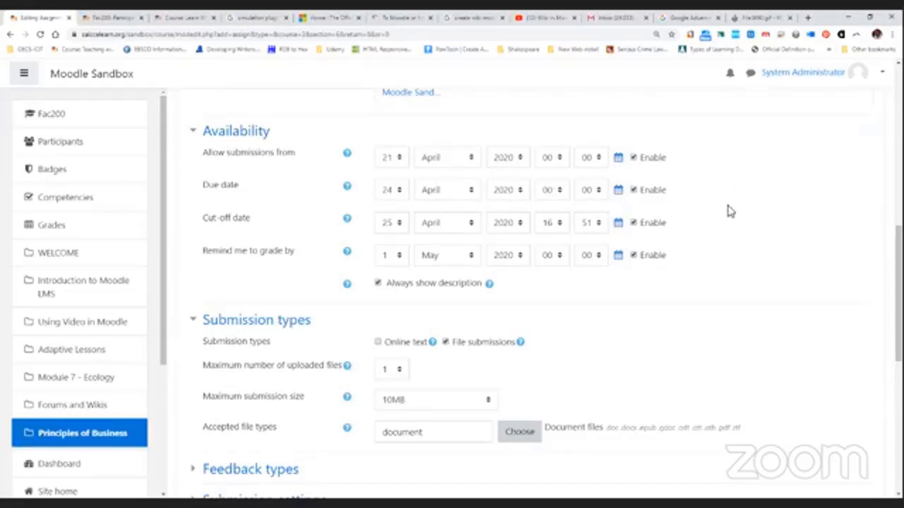
scroll(313, 202, down, 2)
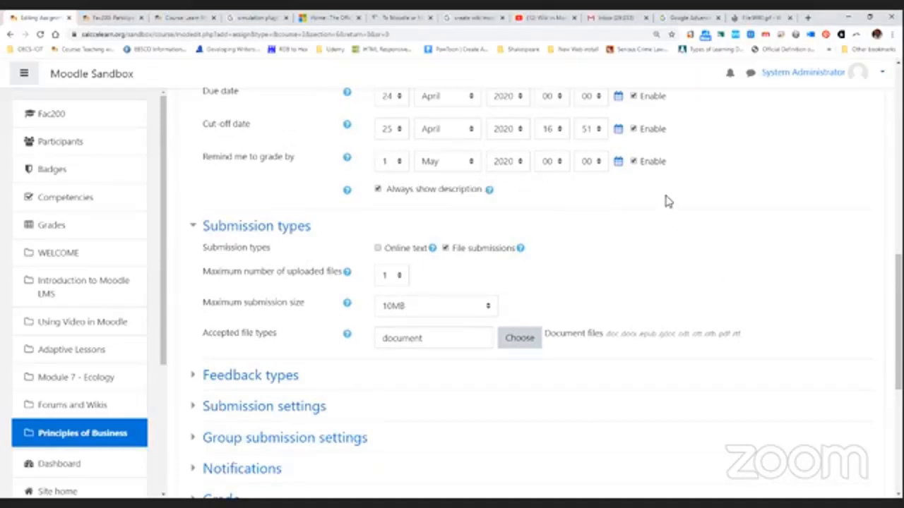
scroll(671, 203, down, 1)
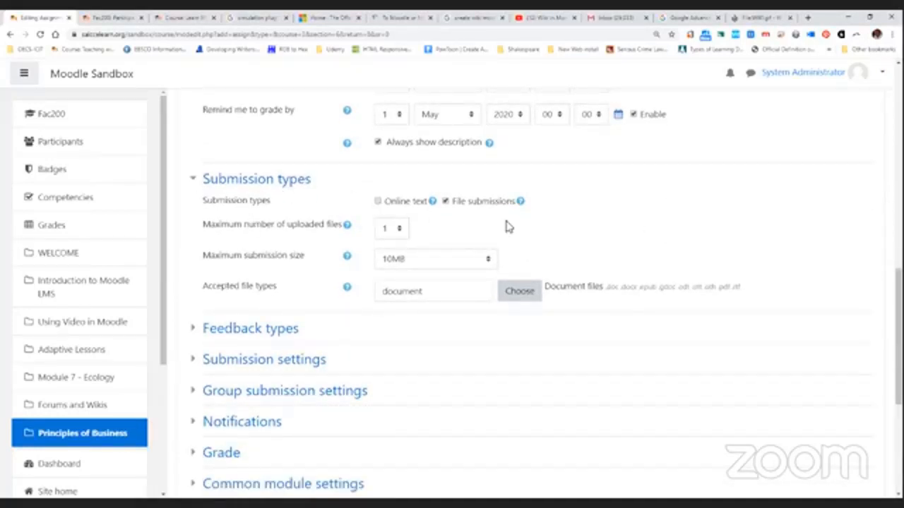
Try different combinations of online text and file submissions, including the word limit option, and return to file submissions only
click(379, 202)
click(445, 202)
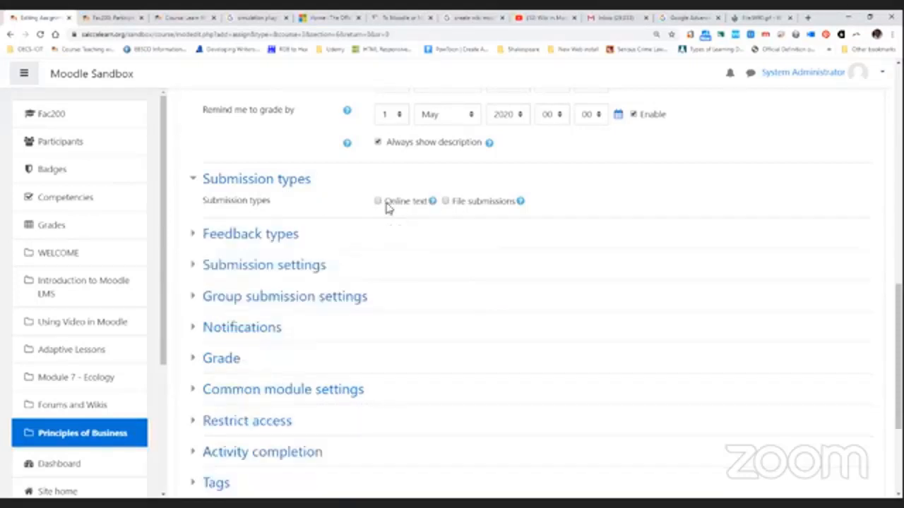
click(379, 202)
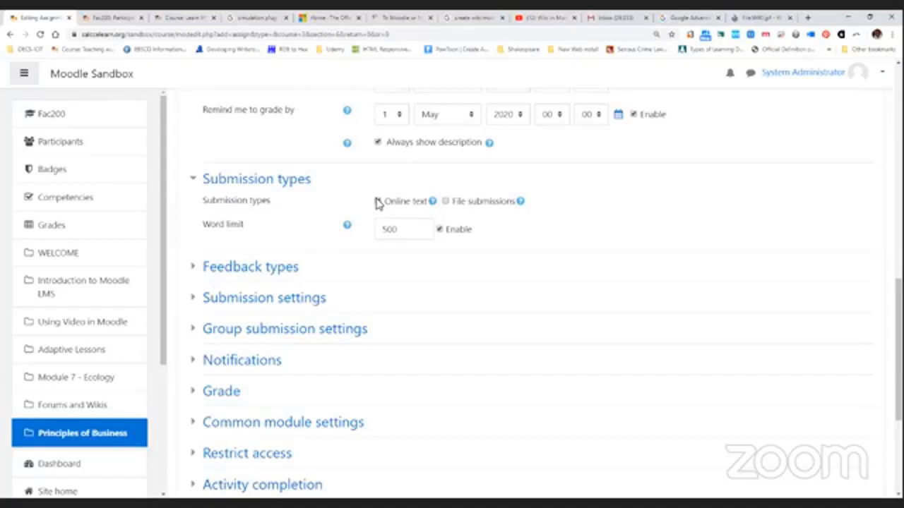
click(445, 201)
click(439, 229)
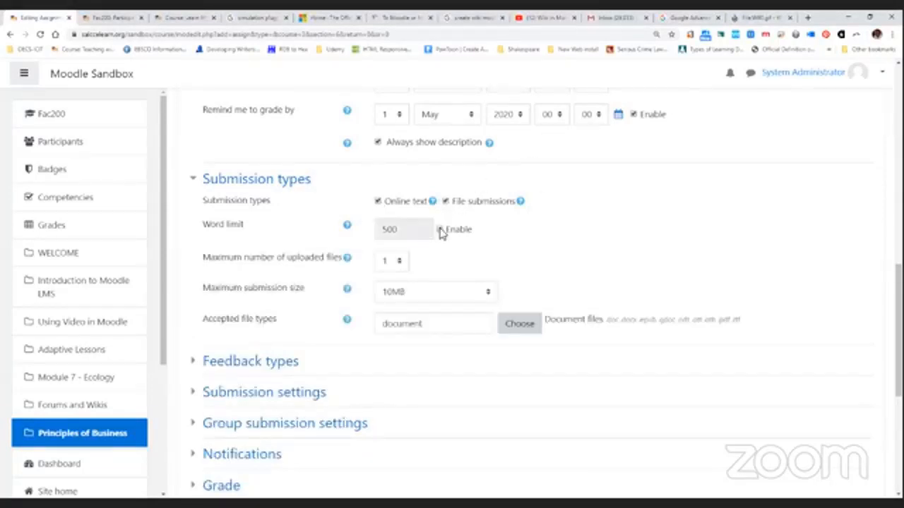
click(379, 202)
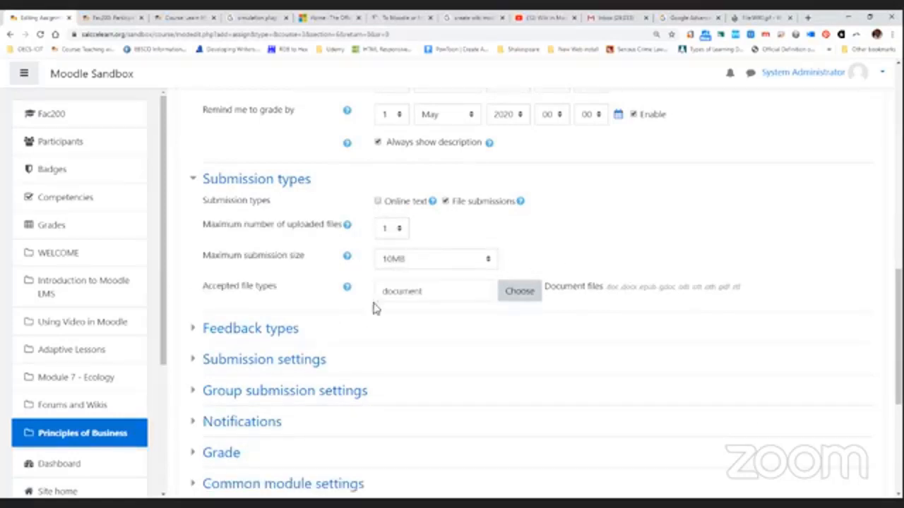
Expand the Feedback types settings and examine the Comment inline options, leaving it at No
scroll(548, 299, down, 1)
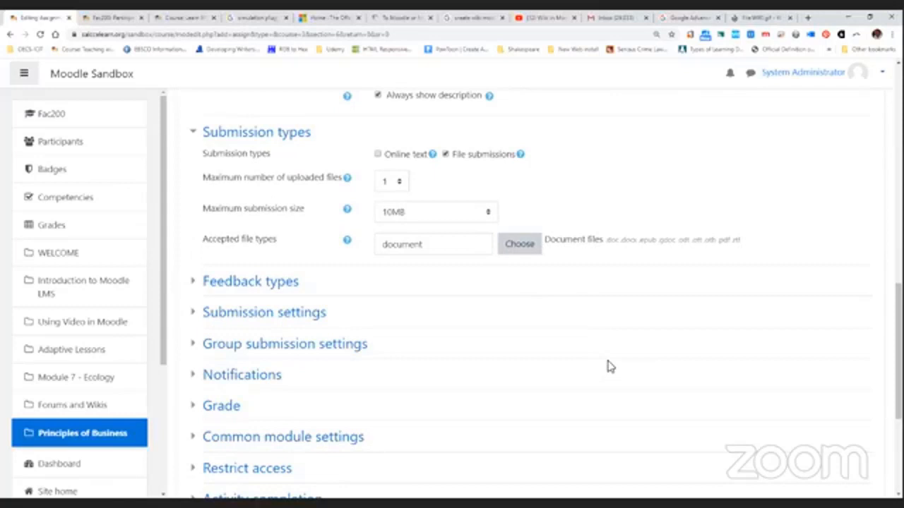
click(235, 286)
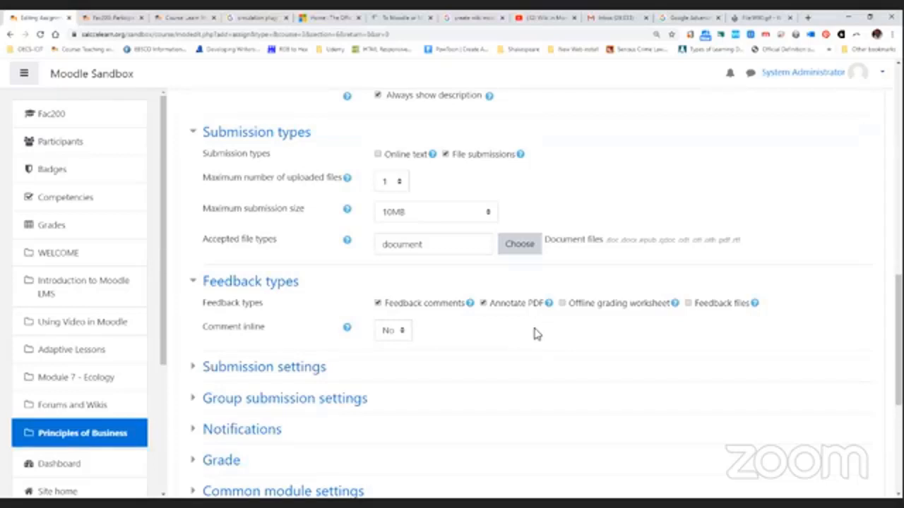
scroll(529, 422, down, 1)
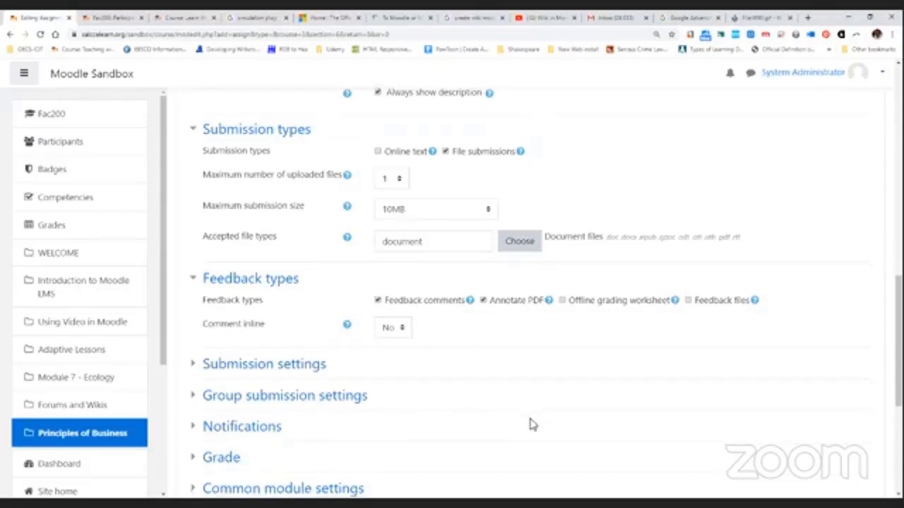
click(395, 285)
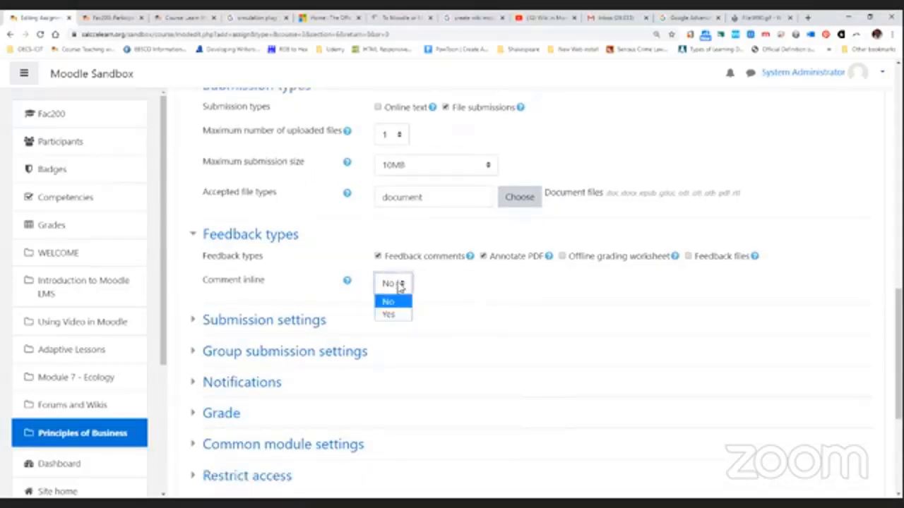
click(464, 291)
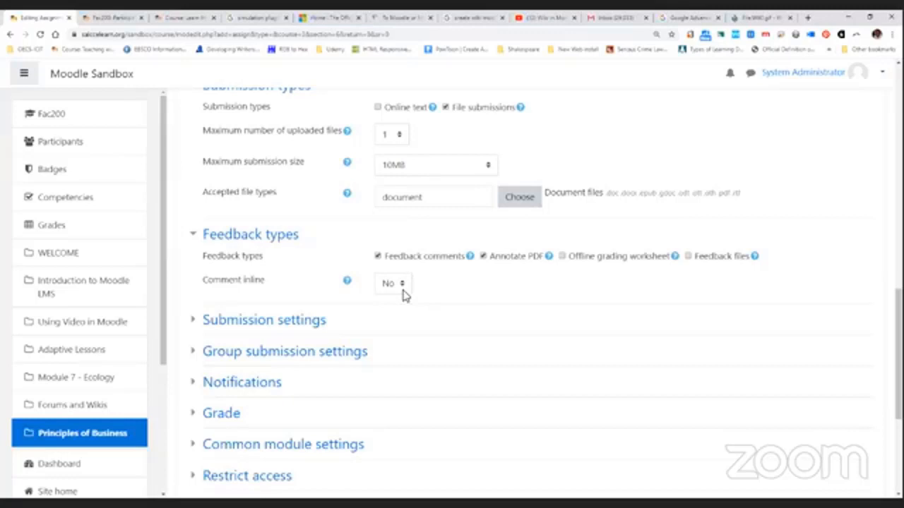
click(403, 291)
click(483, 294)
scroll(455, 325, down, 1)
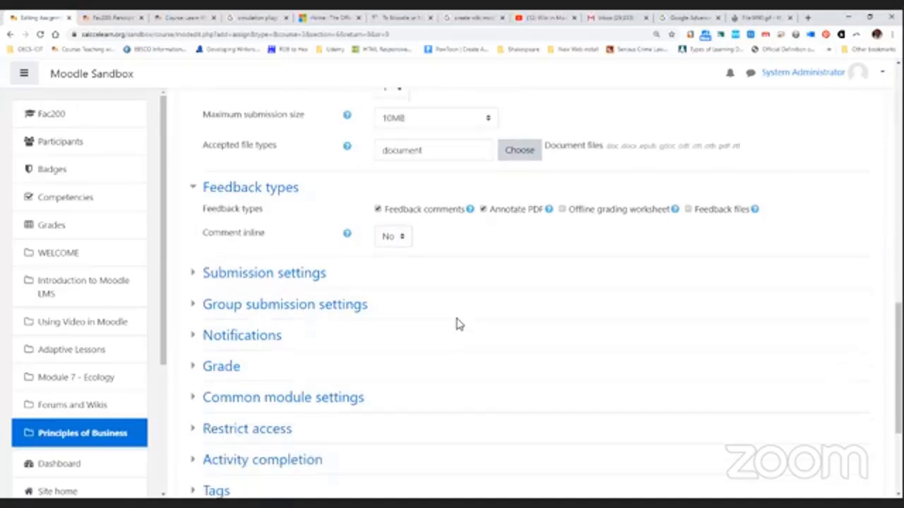
Expand the Submission settings and check the options for requiring students to click the submit button, leaving it at No
click(317, 282)
scroll(521, 293, down, 1)
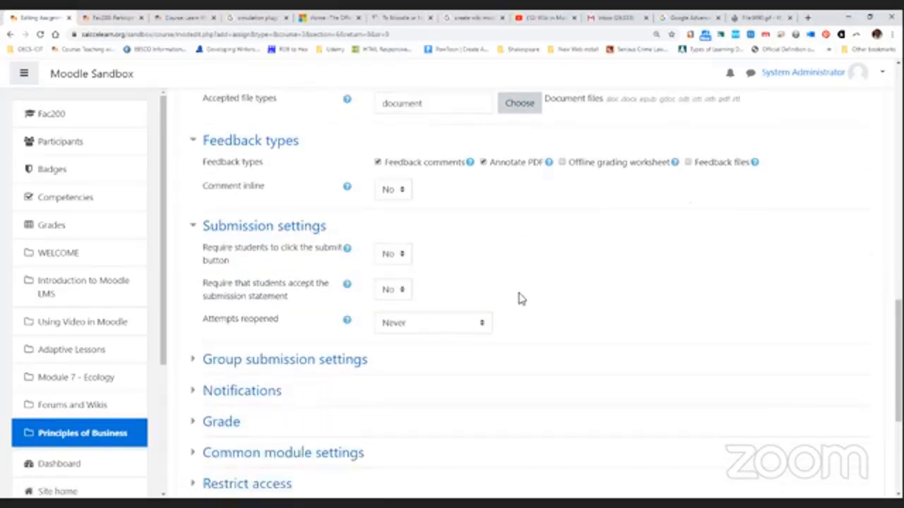
scroll(590, 279, down, 2)
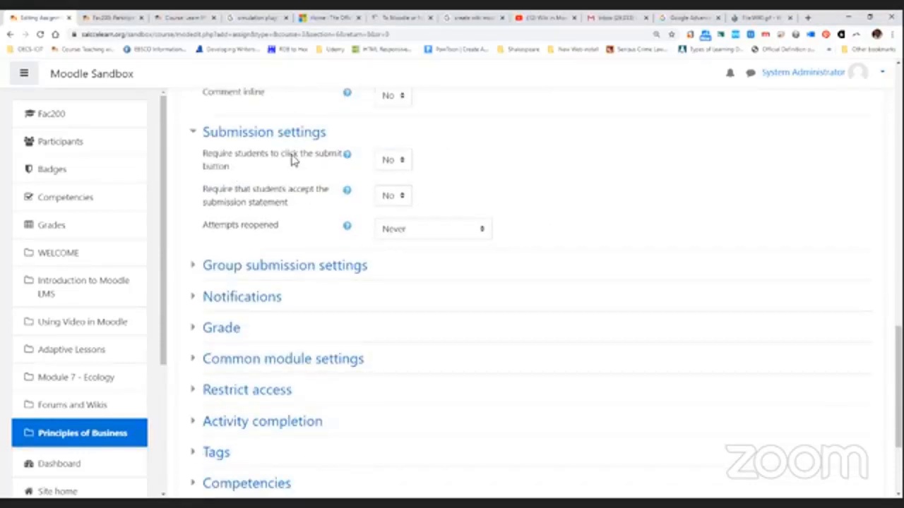
click(401, 160)
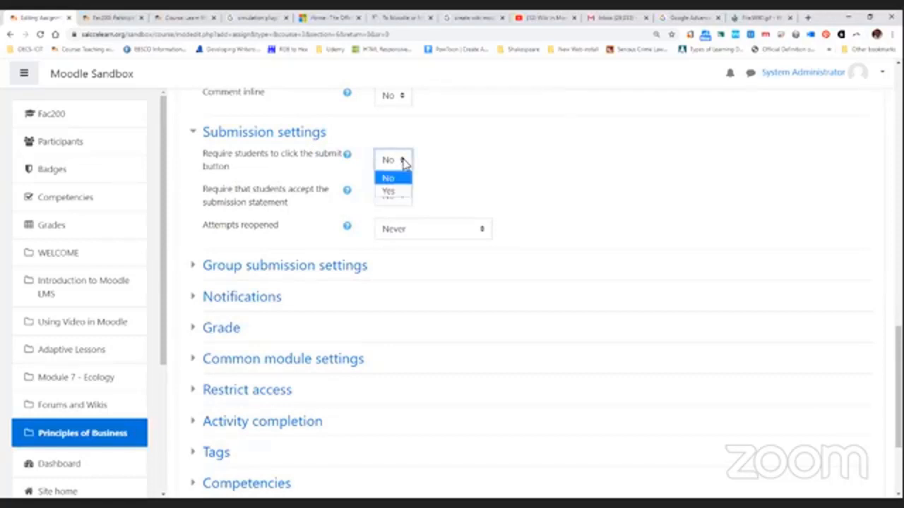
click(538, 179)
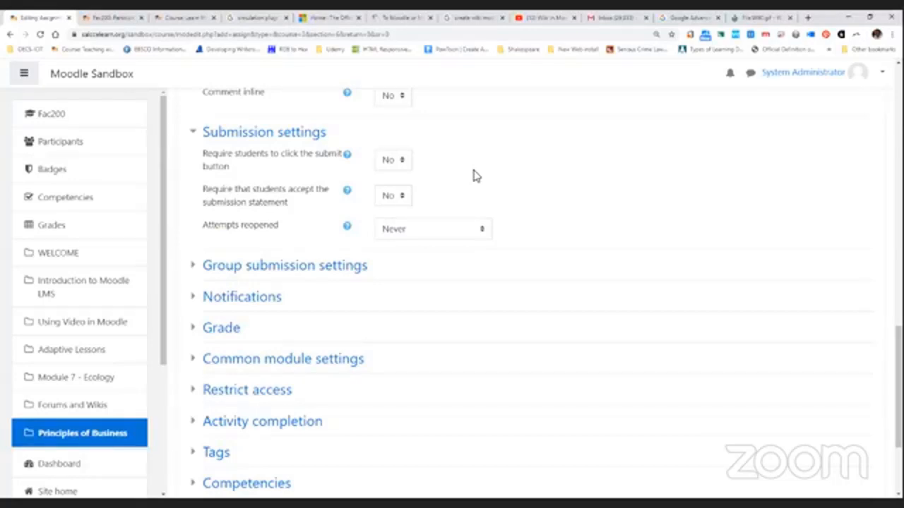
Set Attempts reopened to Automatically until pass and keep Maximum attempts at Unlimited
scroll(475, 177, down, 1)
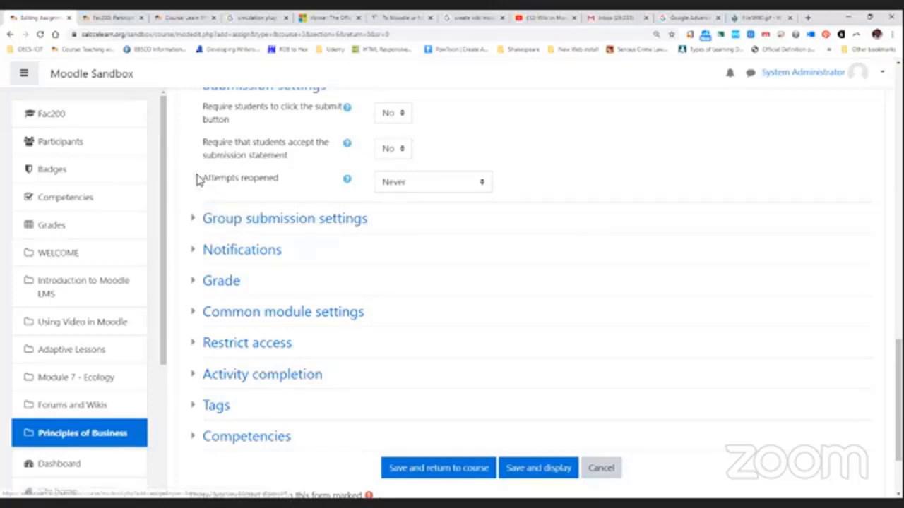
drag(203, 179, 289, 185)
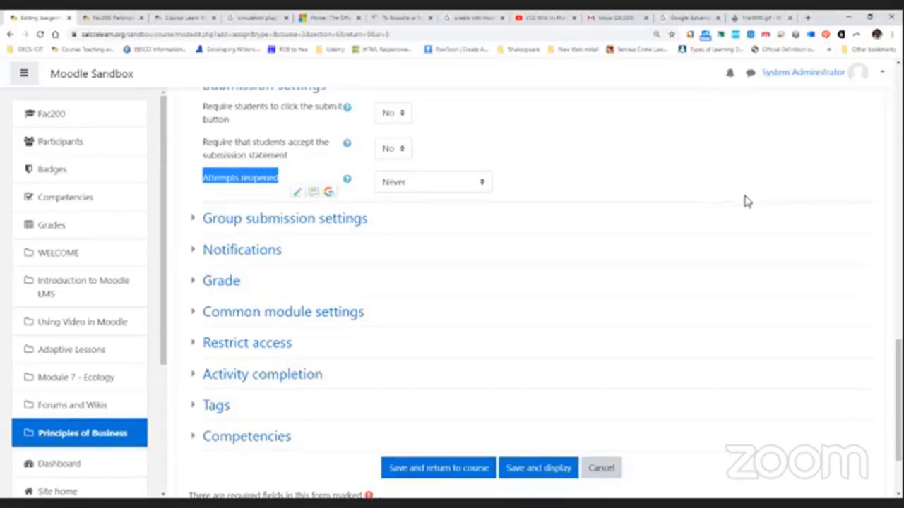
click(481, 185)
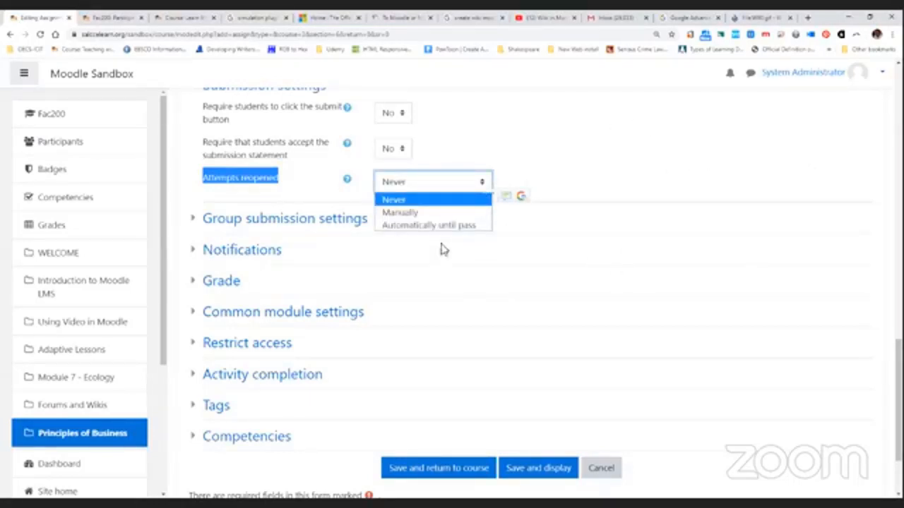
click(405, 226)
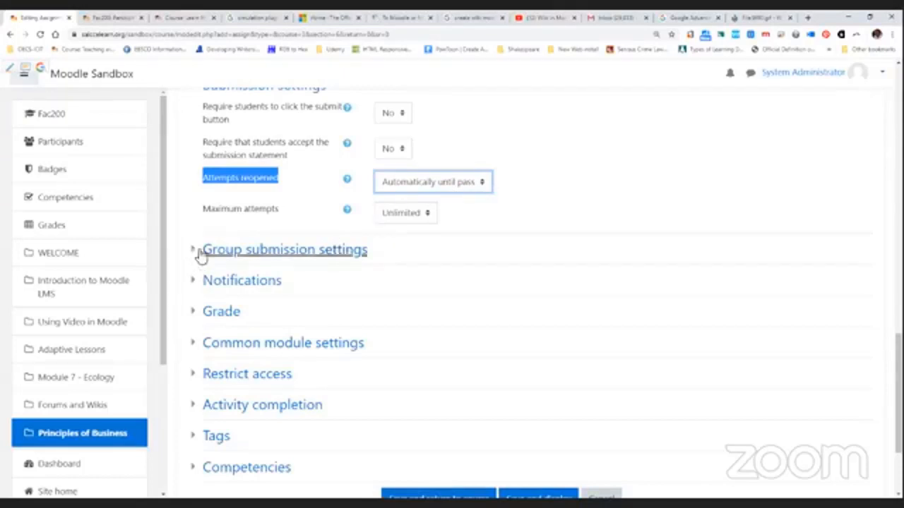
click(425, 215)
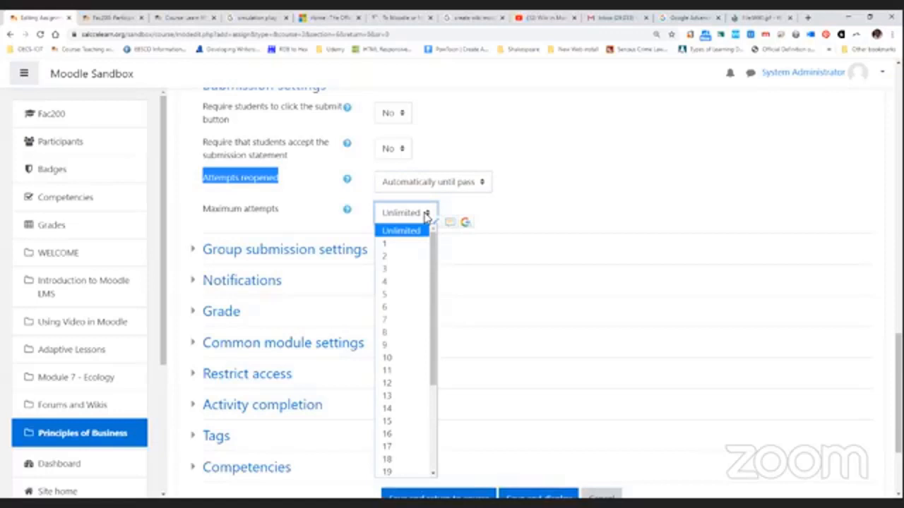
click(638, 205)
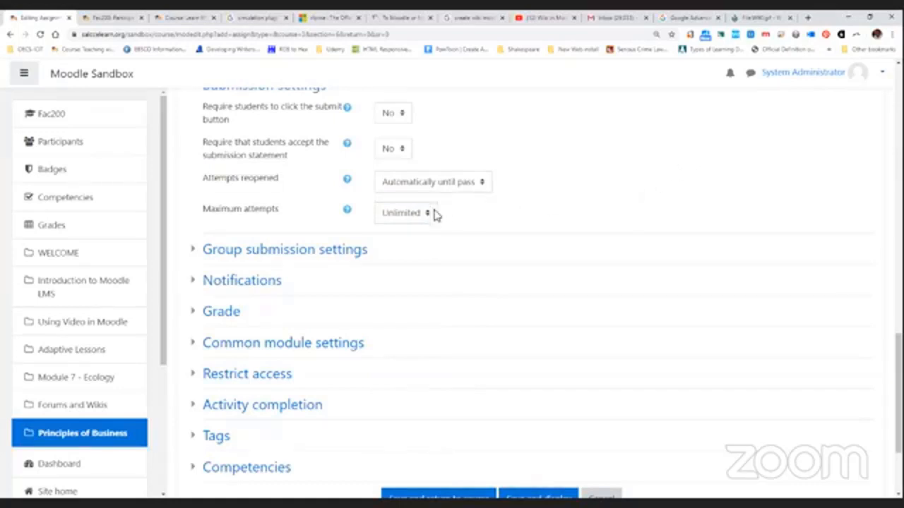
In Group submission settings, set Students submit in groups and Require group to make submission to Yes, keeping the grouping at None
scroll(628, 190, down, 1)
scroll(625, 190, down, 1)
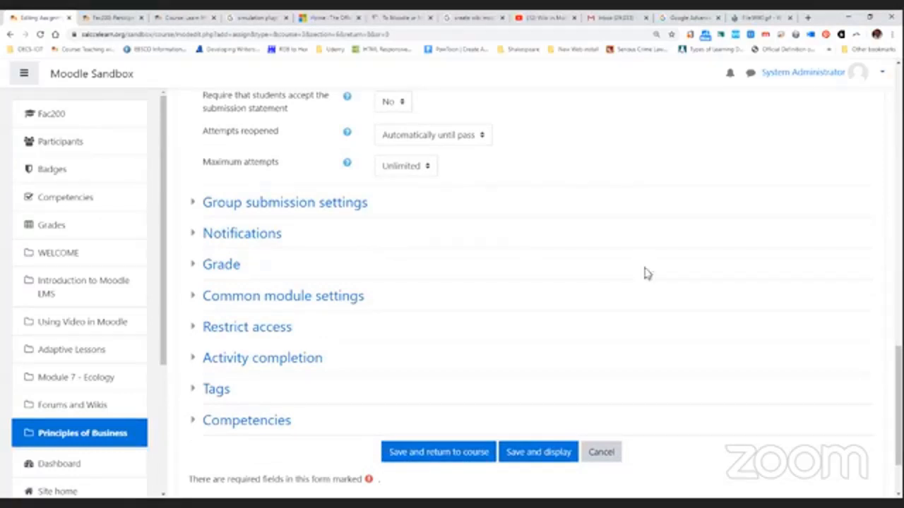
click(320, 214)
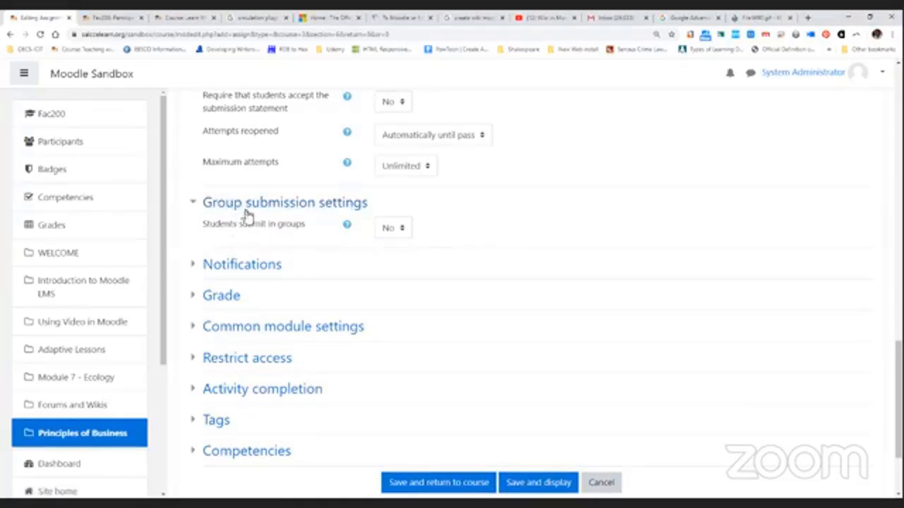
click(404, 229)
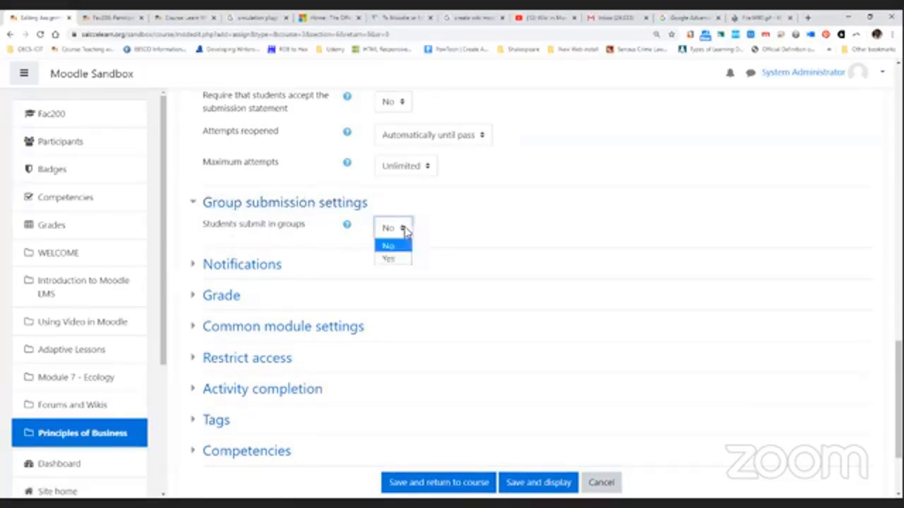
click(405, 258)
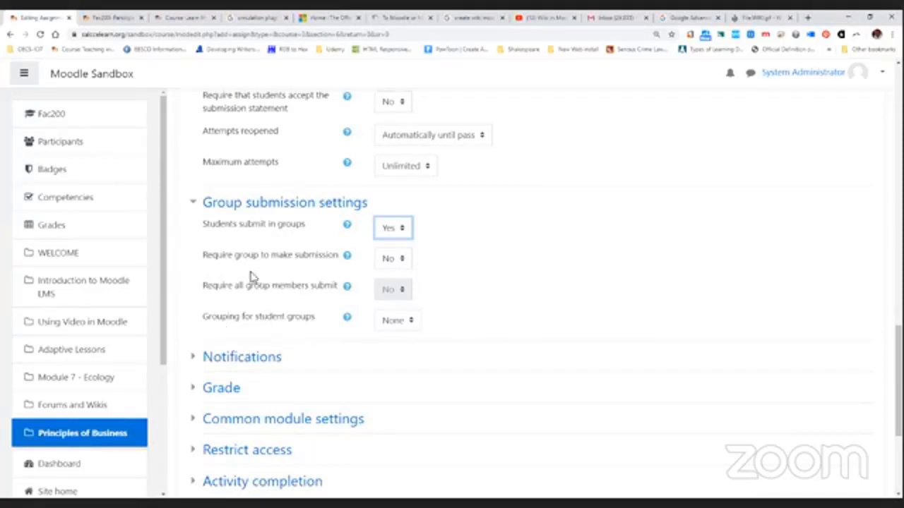
click(405, 260)
click(370, 301)
click(402, 261)
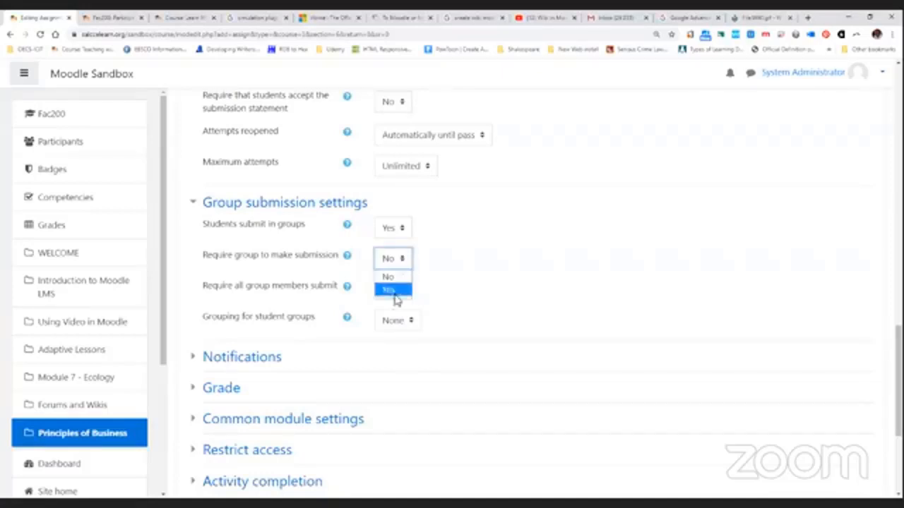
click(395, 291)
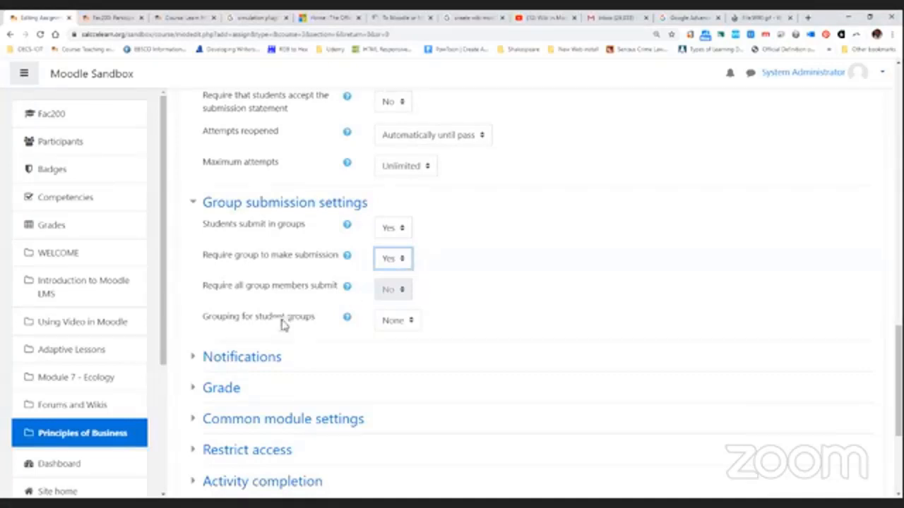
click(411, 322)
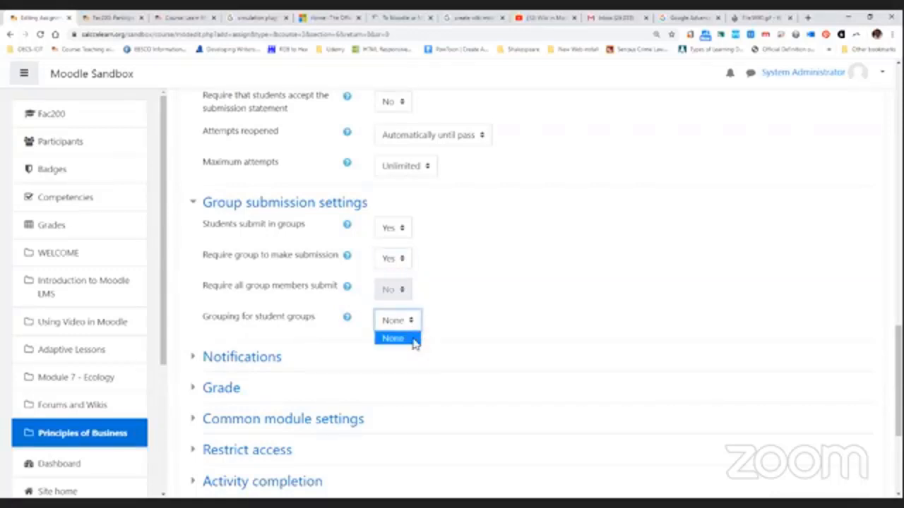
click(439, 290)
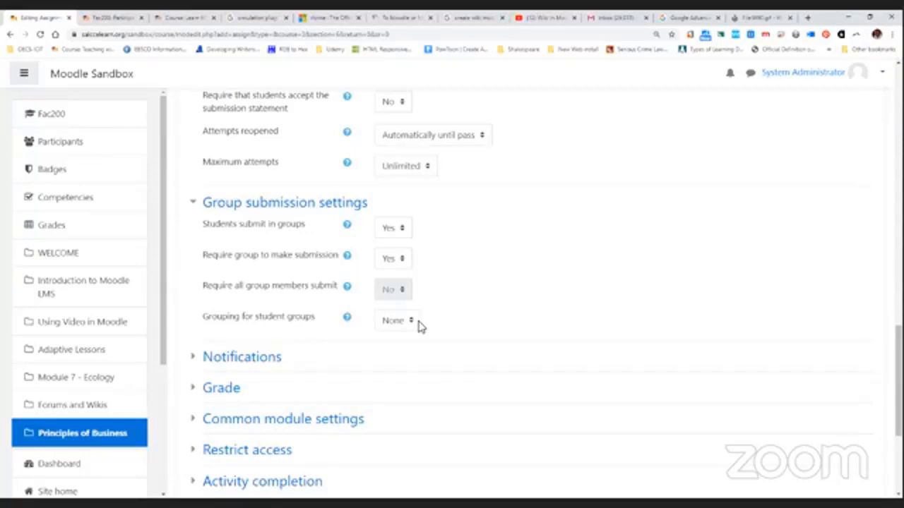
click(191, 203)
Expand the Notifications settings and set Notify graders about late submissions to Yes
click(263, 236)
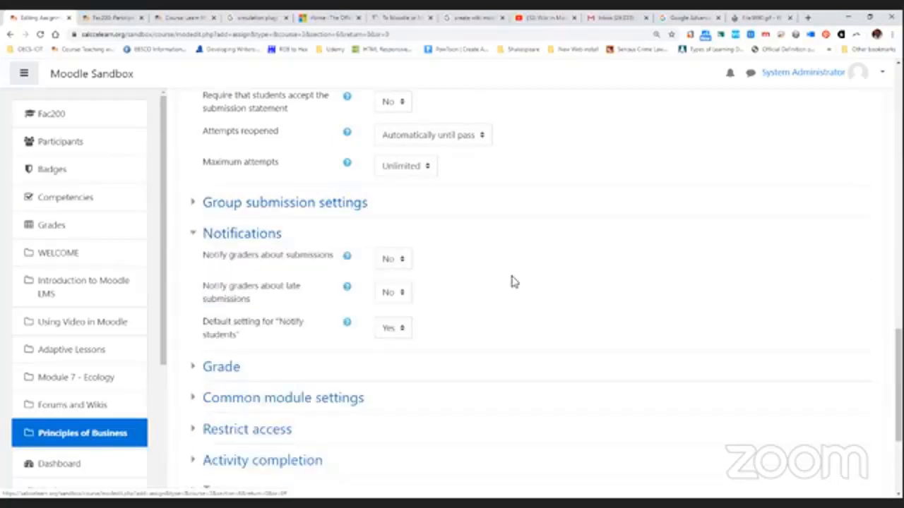
scroll(526, 281, down, 1)
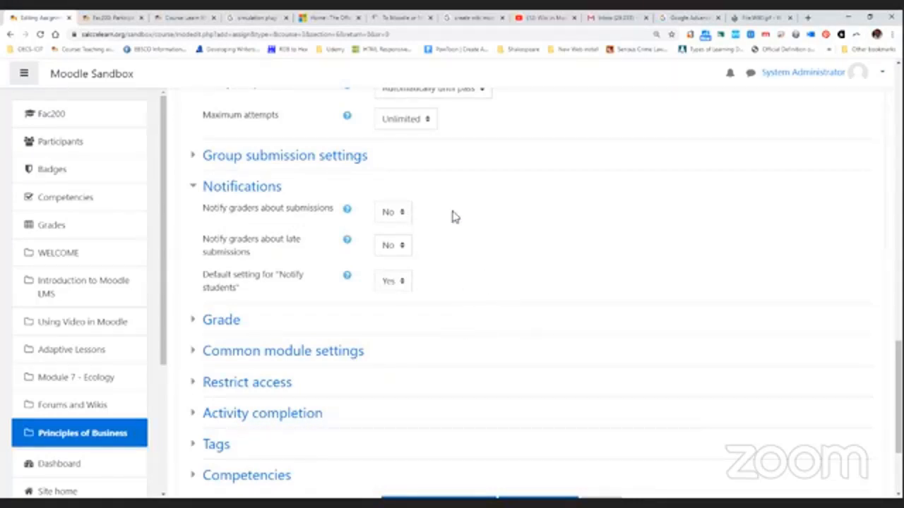
click(404, 247)
click(393, 276)
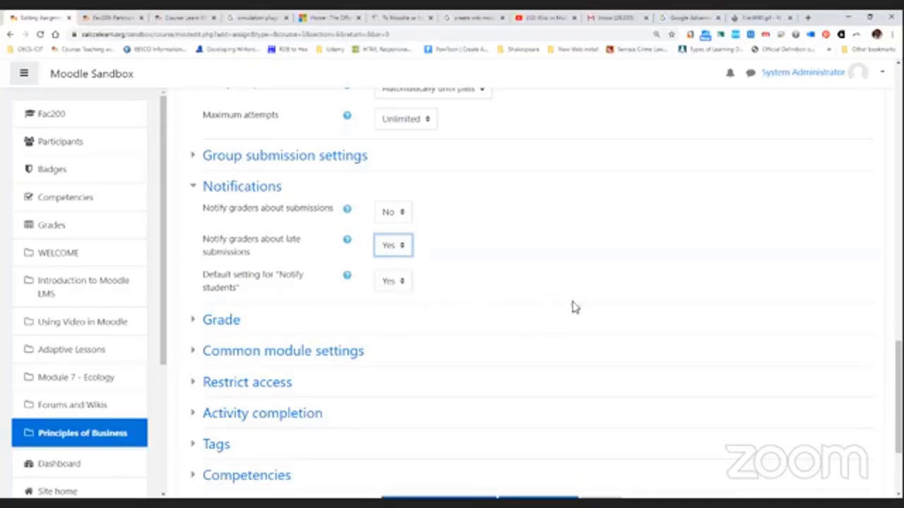
Expand the Grade settings and set the maximum grade to 50 points
scroll(611, 319, down, 1)
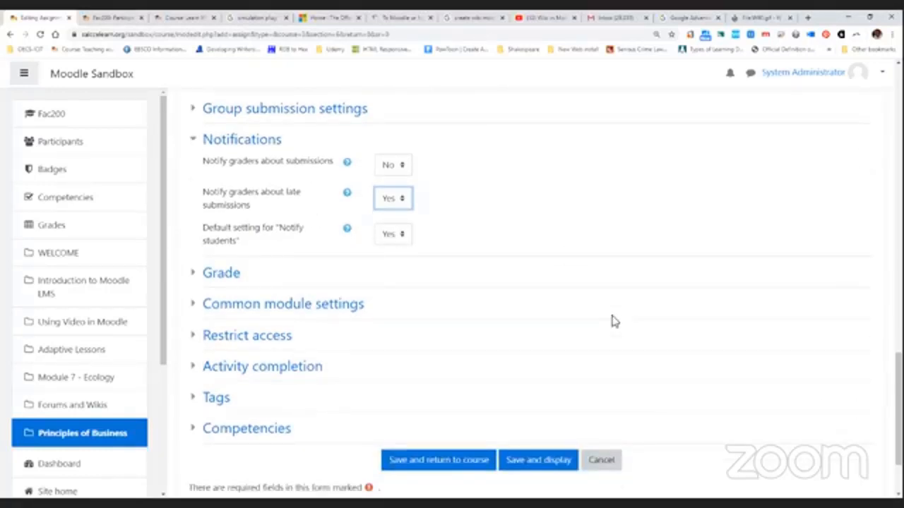
scroll(611, 319, down, 1)
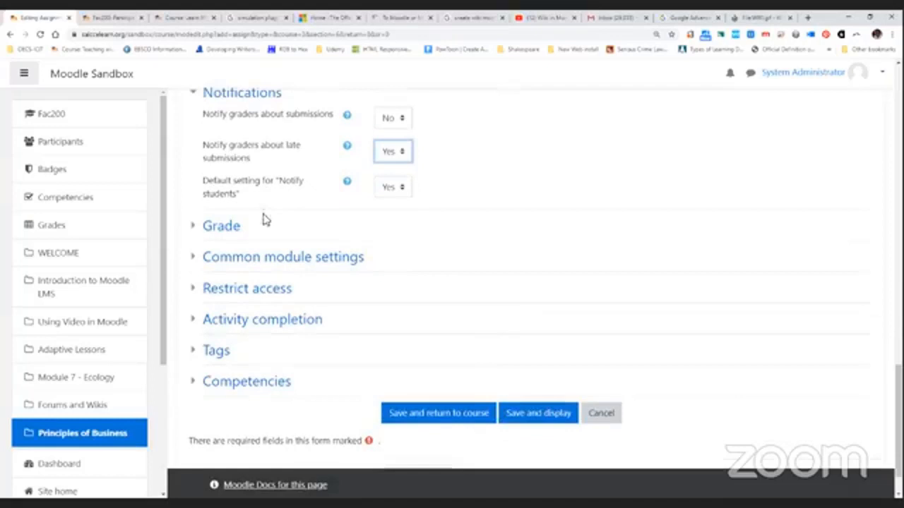
click(229, 225)
scroll(753, 280, down, 1)
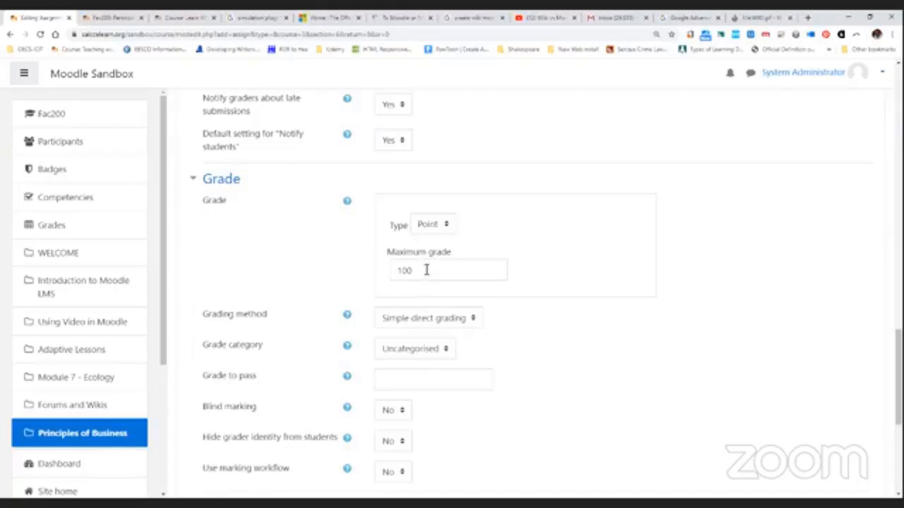
drag(426, 270, 392, 278)
text(50)
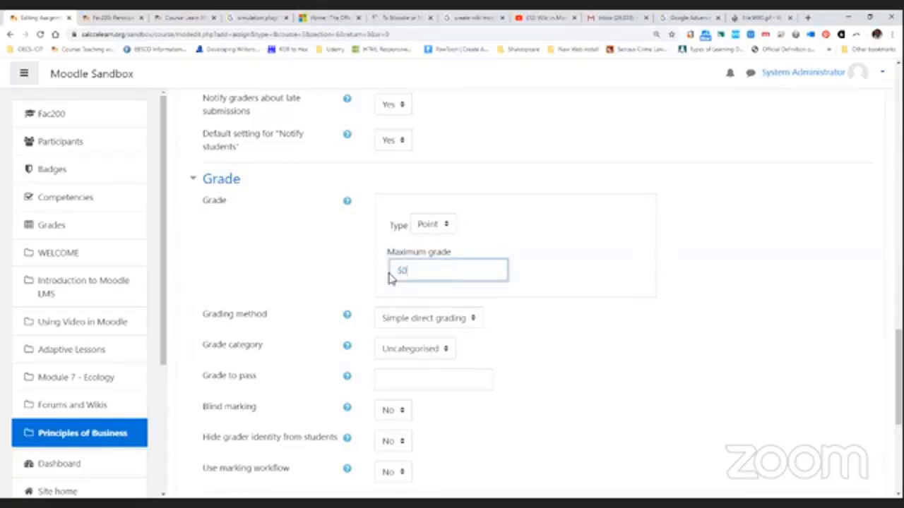
click(692, 351)
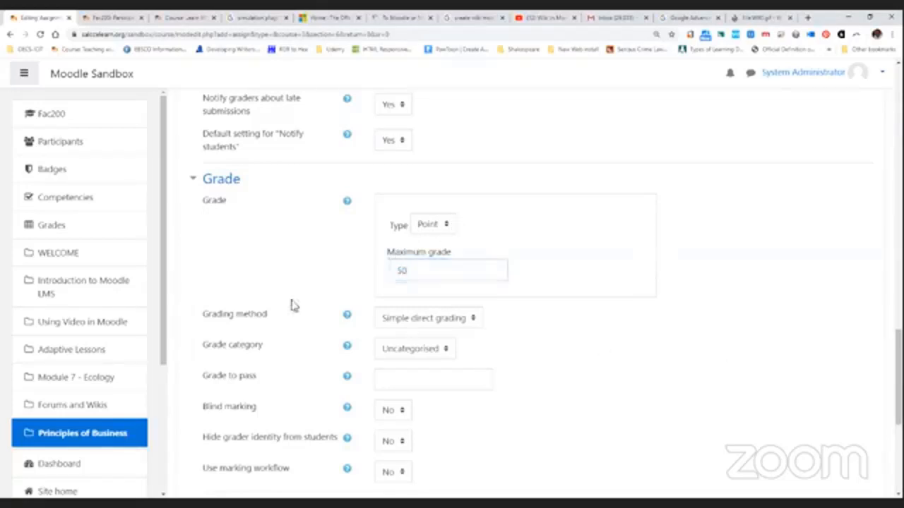
Check the grading method options, keeping Simple direct grading, and set Grade to pass to 25
click(474, 322)
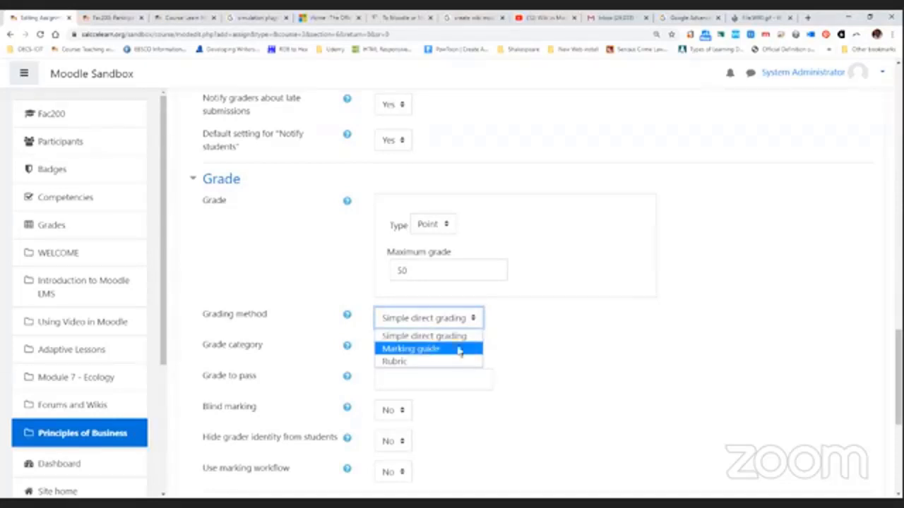
click(588, 353)
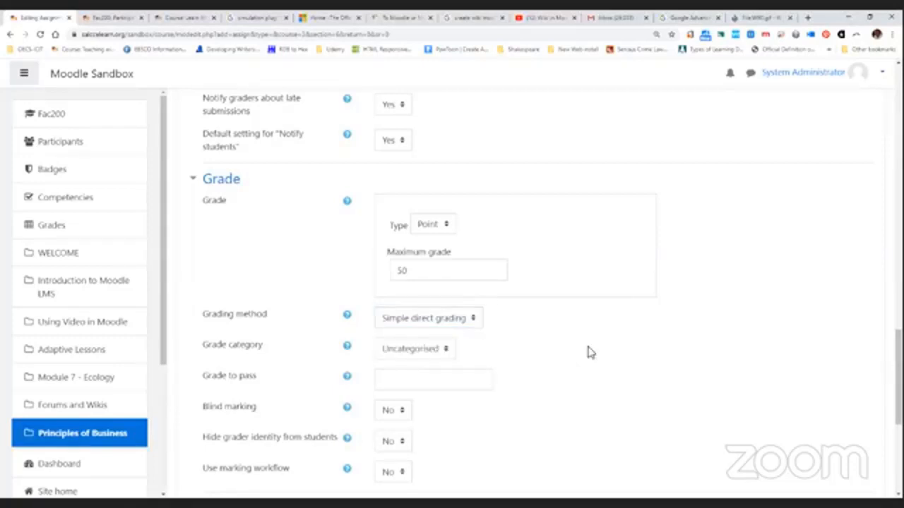
click(487, 381)
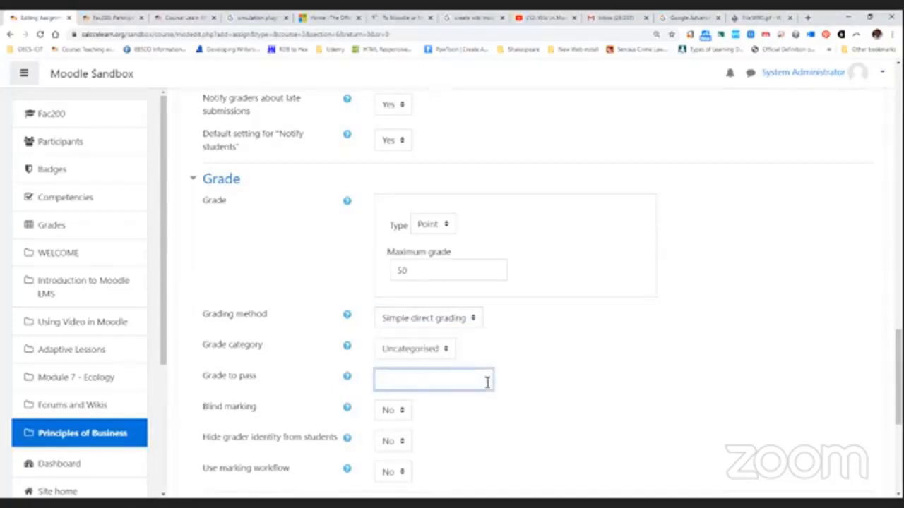
click(616, 408)
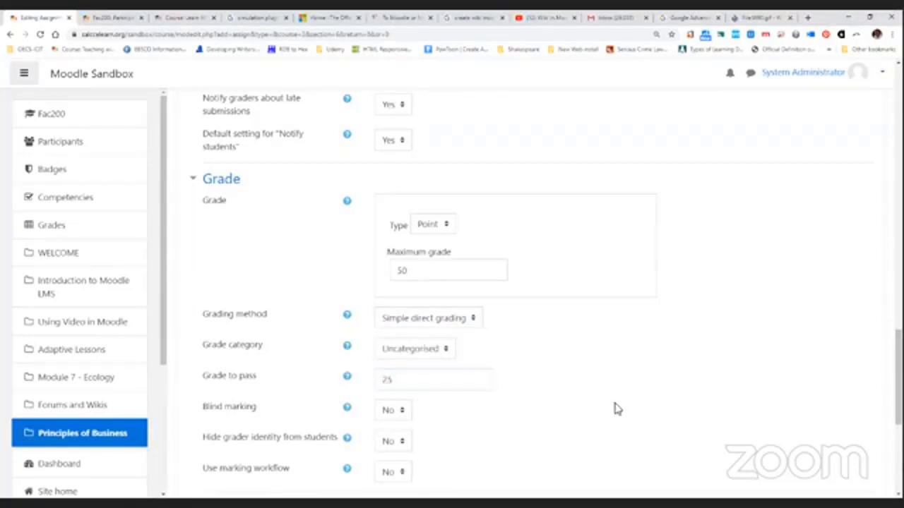
Check the Blind marking options in the Grade settings, leaving it at No
scroll(369, 260, down, 3)
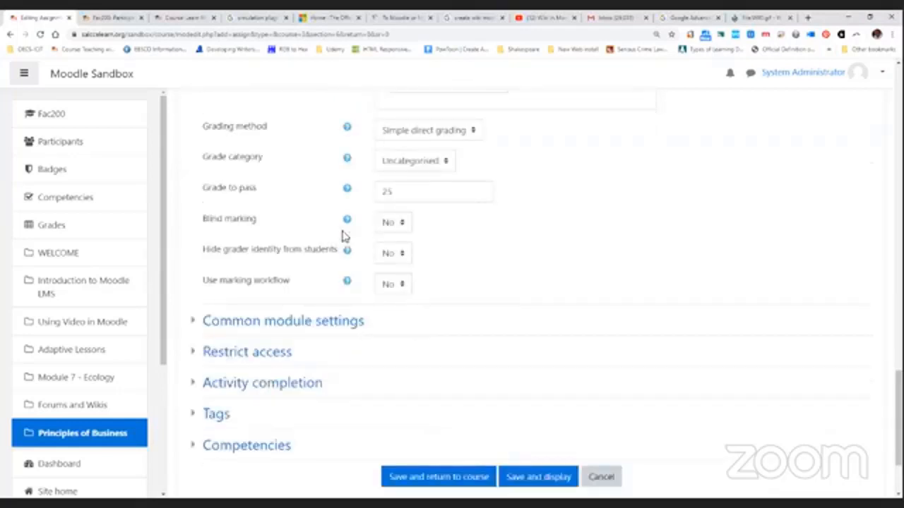
click(402, 223)
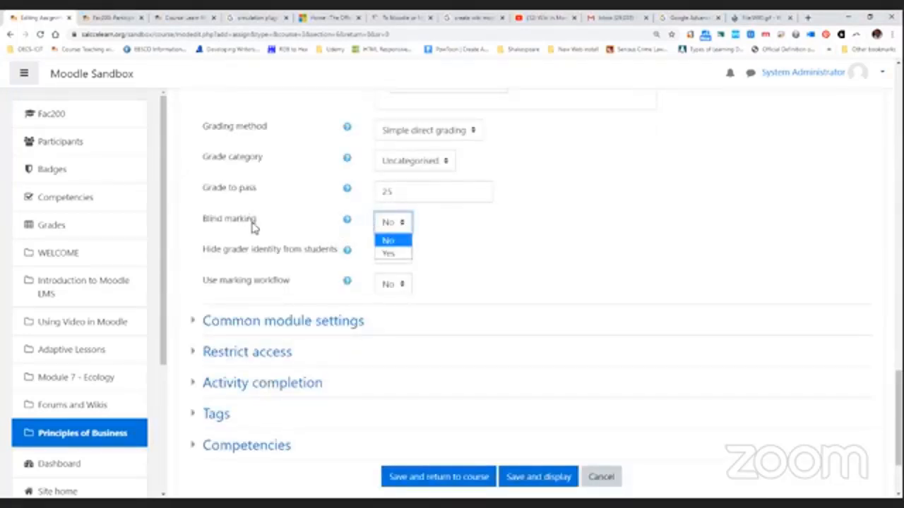
click(462, 241)
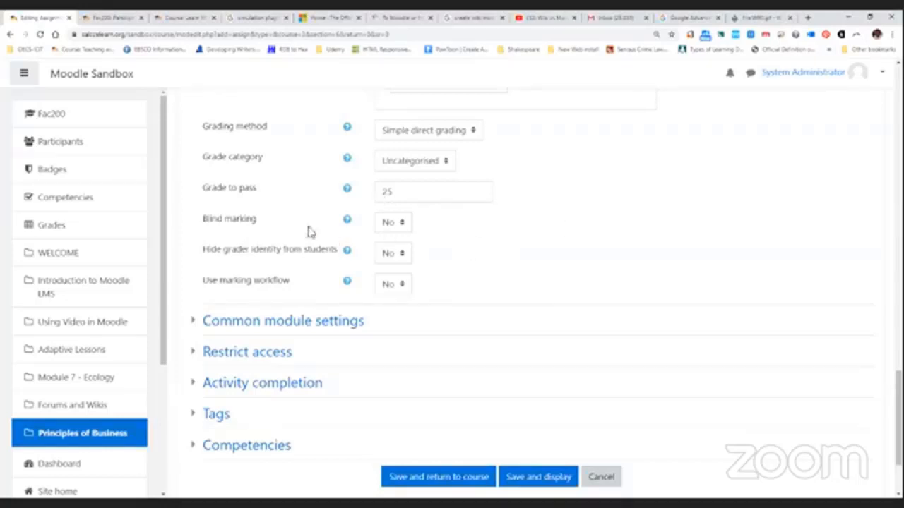
Review the remaining assignment settings, then save the assignment and return to the course page
scroll(452, 306, down, 2)
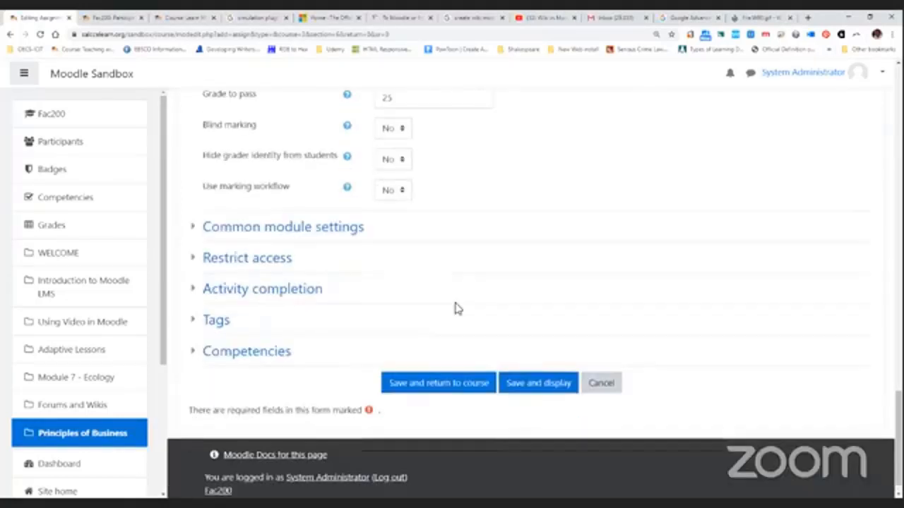
scroll(466, 311, up, 6)
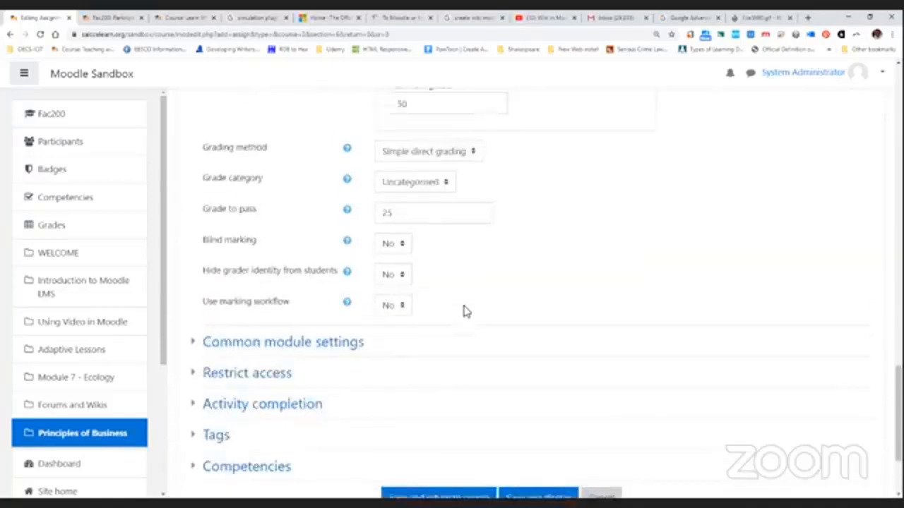
scroll(470, 318, down, 3)
scroll(473, 323, down, 4)
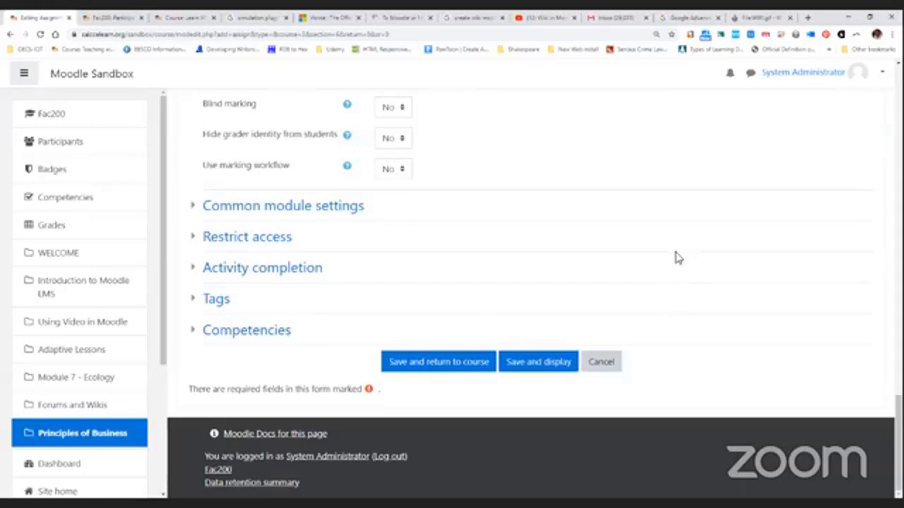
click(444, 363)
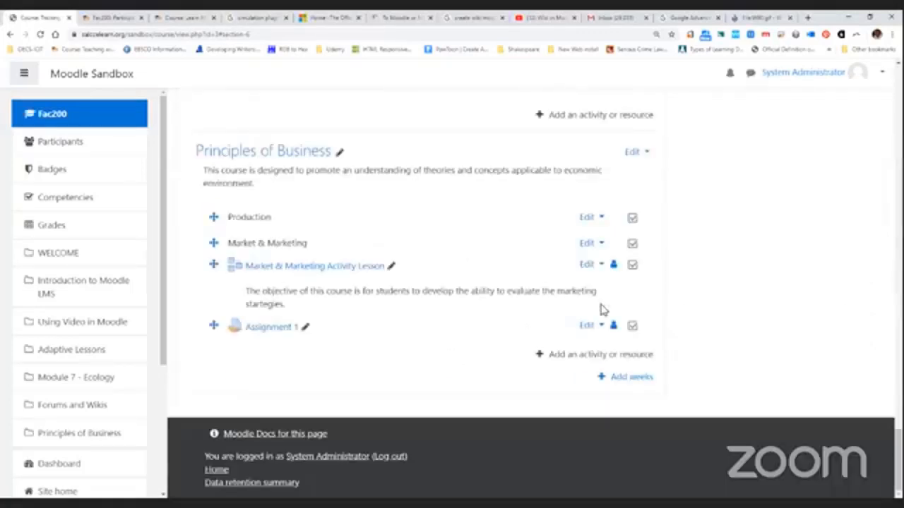
click(286, 374)
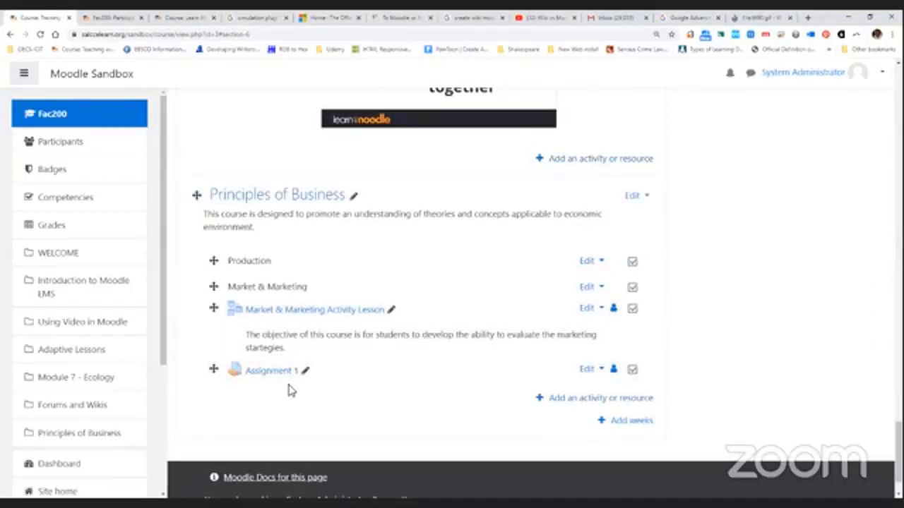
Switch the course view to the Student role
click(873, 75)
click(837, 226)
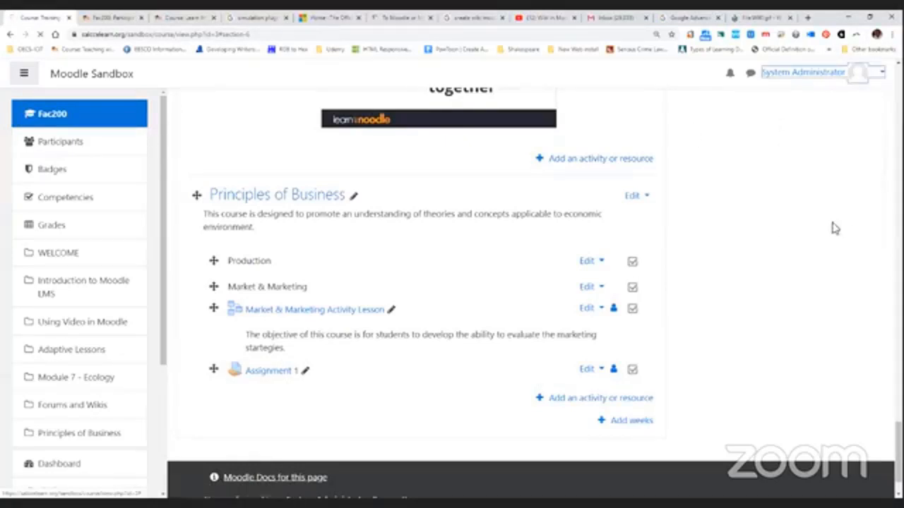
scroll(297, 269, down, 2)
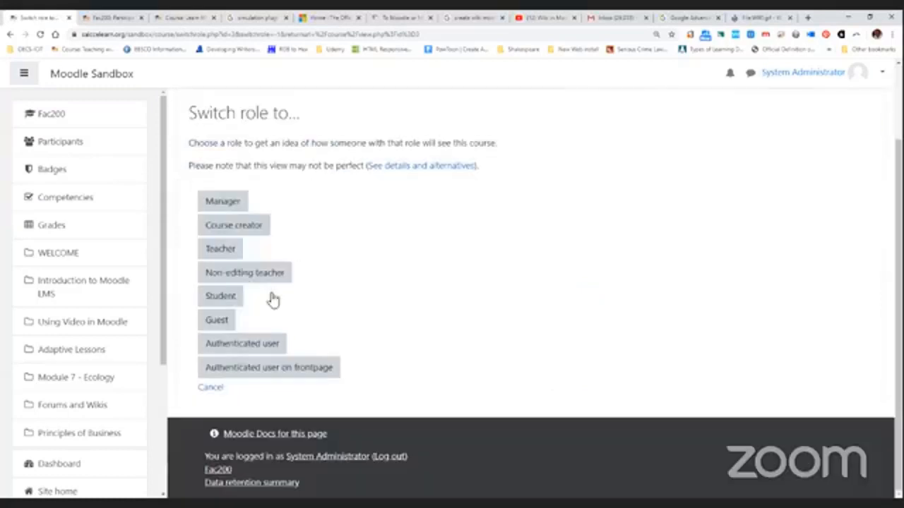
click(226, 298)
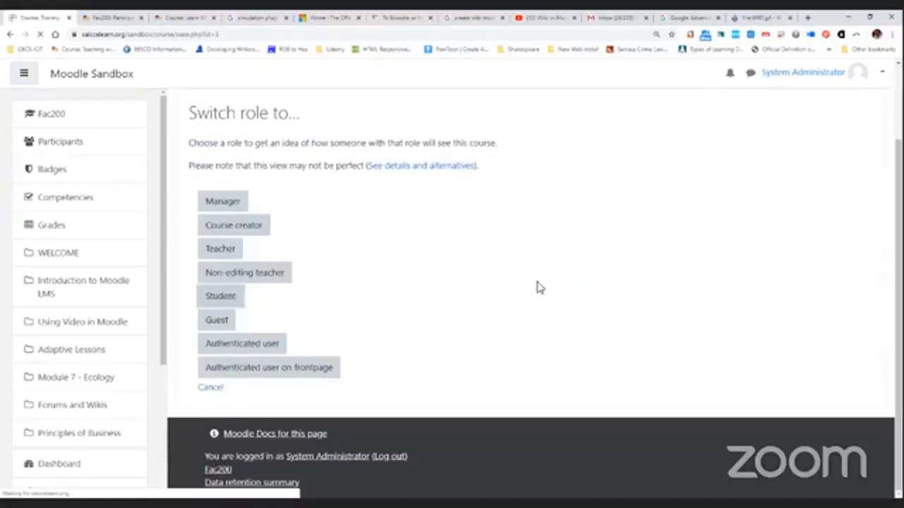
Open Assignment 1 in the Principles of Business section and review its submission status as a student
scroll(514, 304, down, 20)
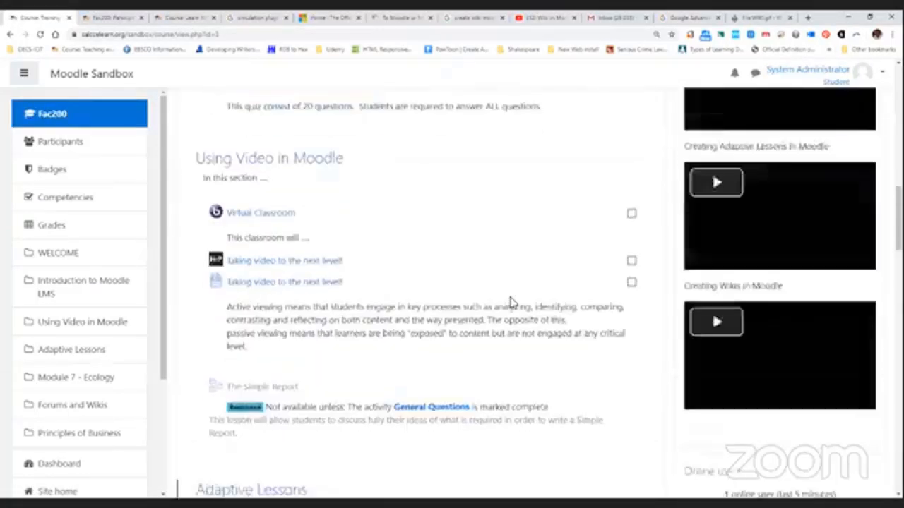
scroll(515, 300, down, 11)
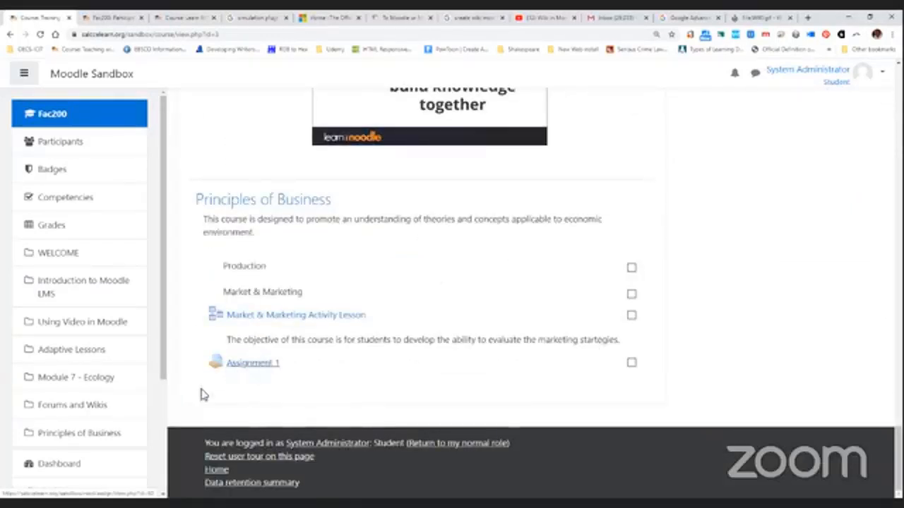
click(243, 366)
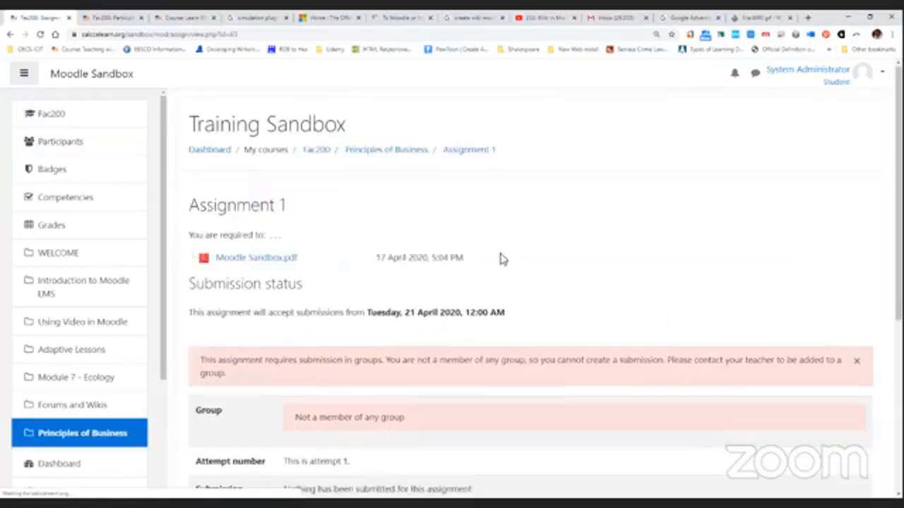
scroll(501, 259, down, 3)
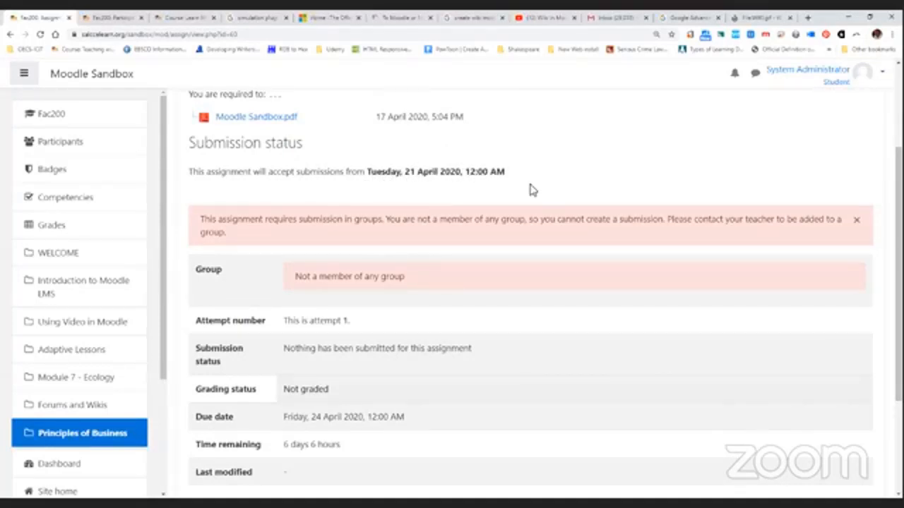
Finish reviewing the student submission status, return to the Principles of Business section and switch back to the normal role
scroll(456, 317, down, 2)
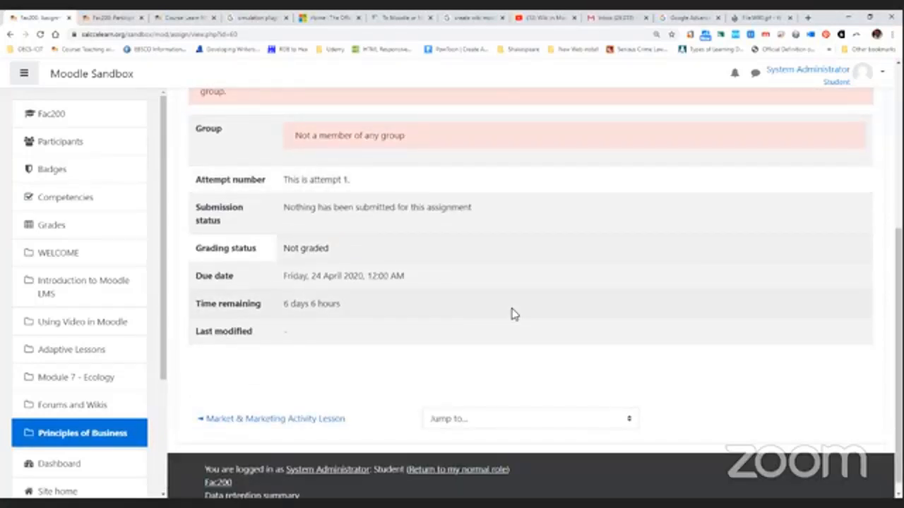
scroll(514, 315, up, 1)
scroll(504, 317, up, 5)
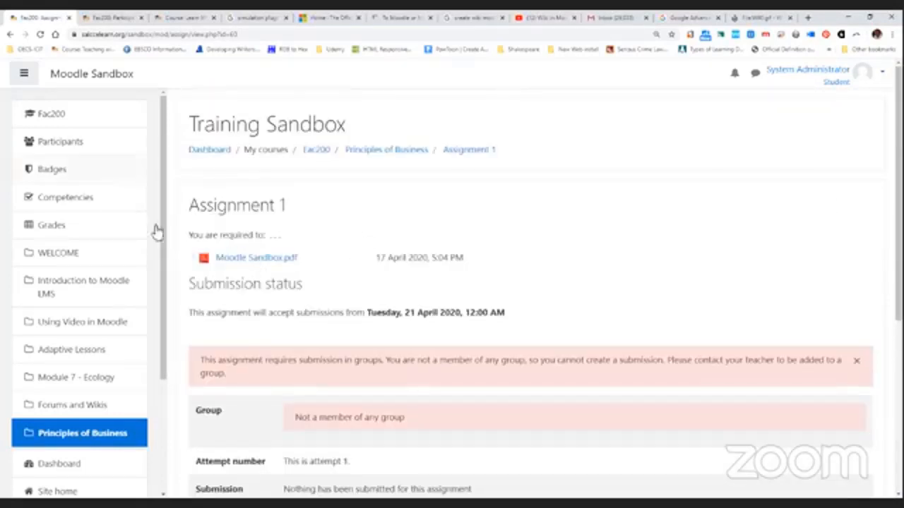
click(411, 151)
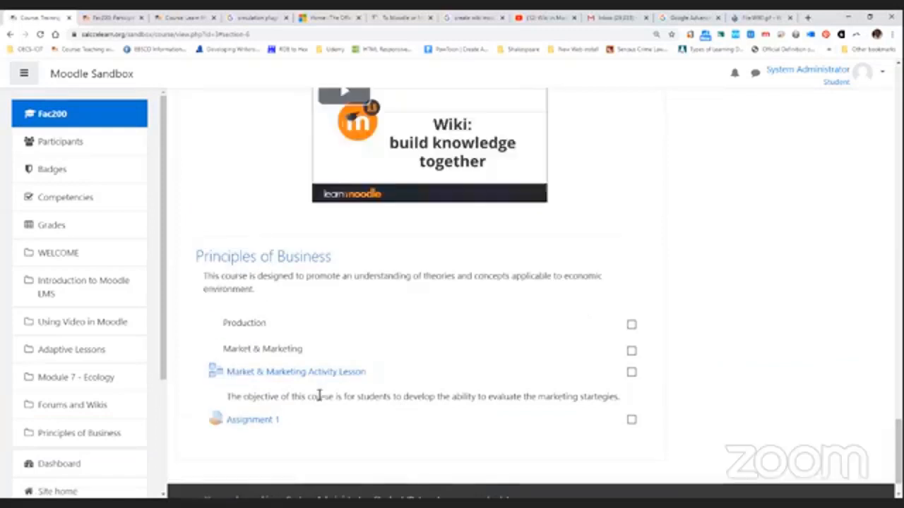
click(872, 74)
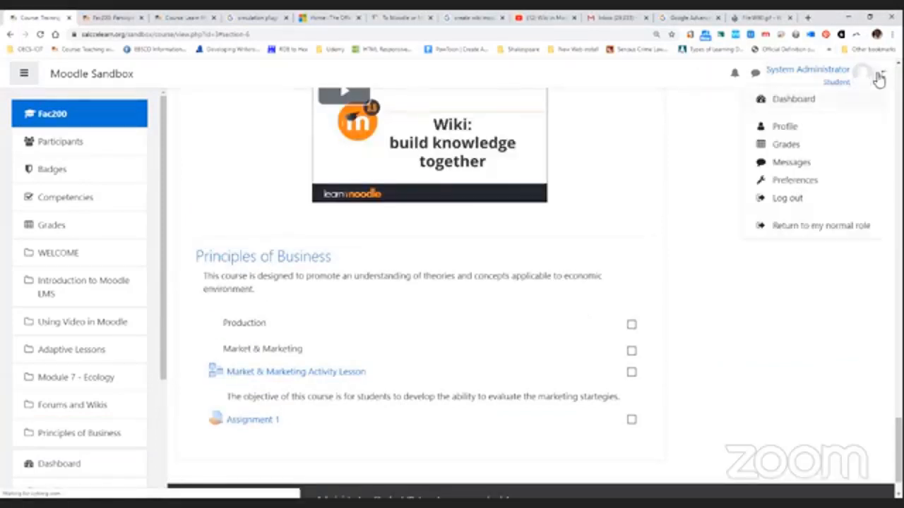
click(805, 228)
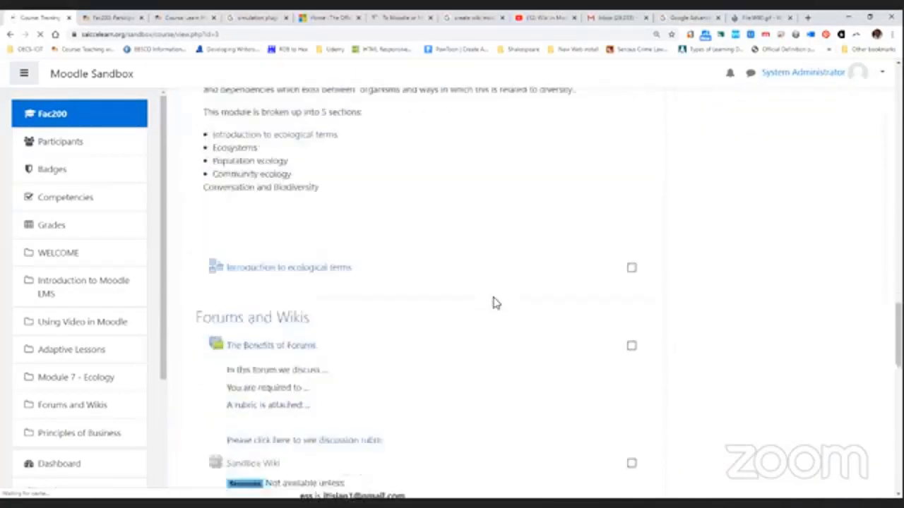
Open Assignment 1 in the Principles of Business section and bring up its settings for editing
scroll(501, 313, down, 12)
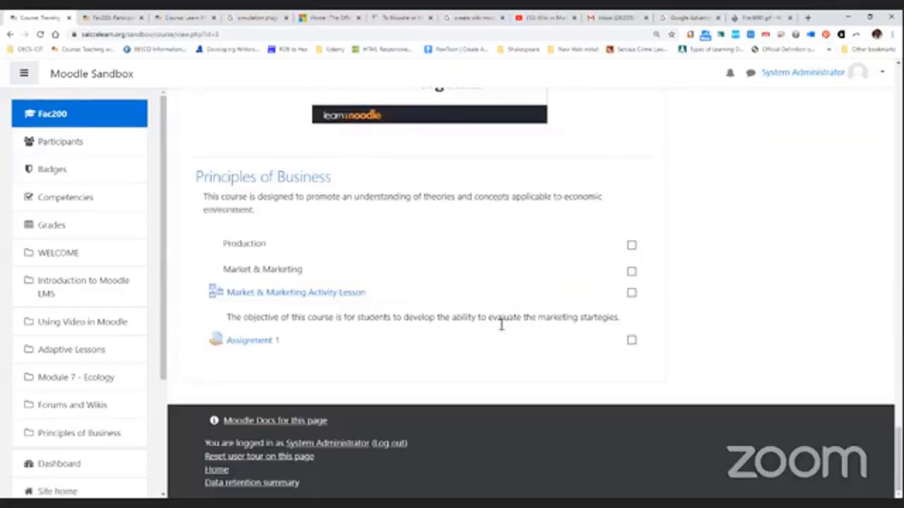
click(277, 340)
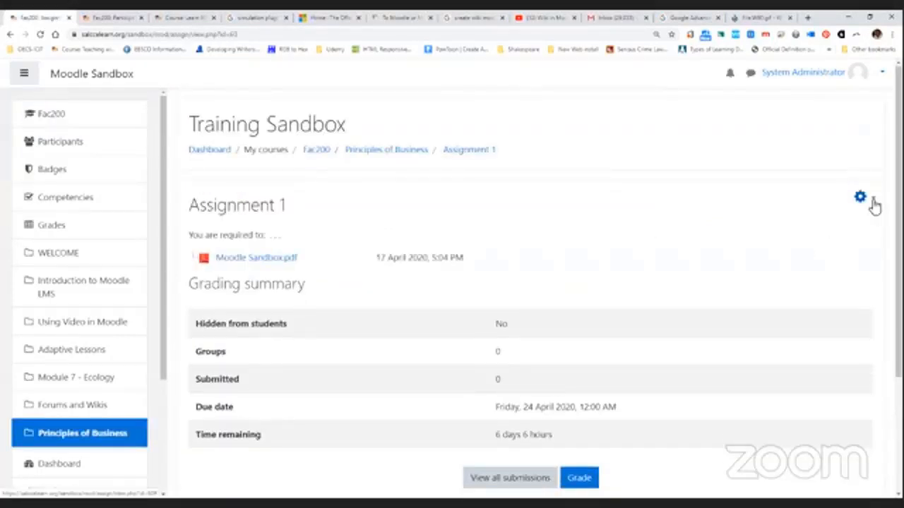
click(872, 203)
click(788, 222)
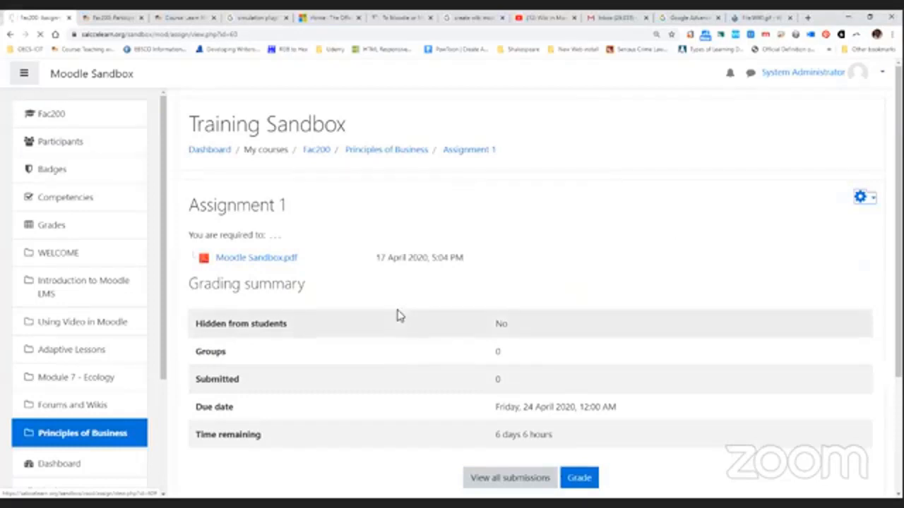
Disable the Allow submissions from date in the Availability settings, then save and return to the course
scroll(337, 337, down, 1)
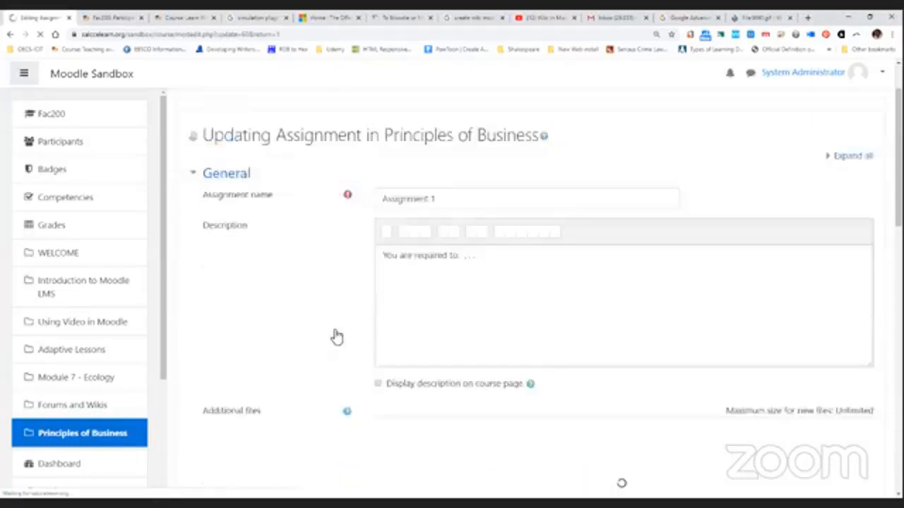
scroll(381, 339, down, 4)
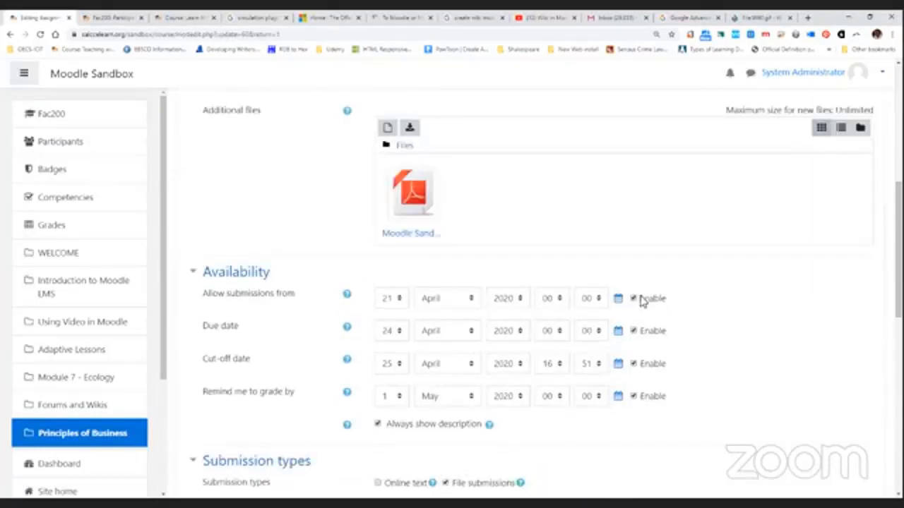
click(634, 298)
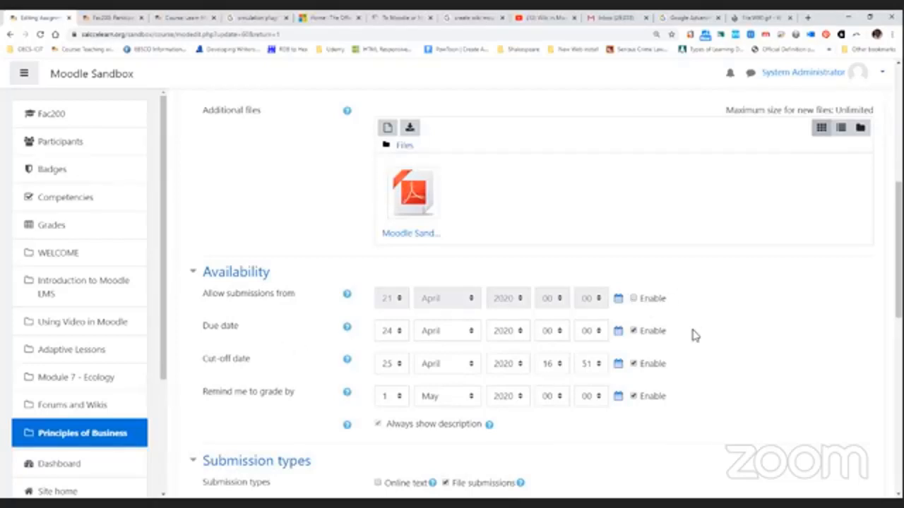
scroll(689, 331, down, 3)
scroll(629, 279, down, 4)
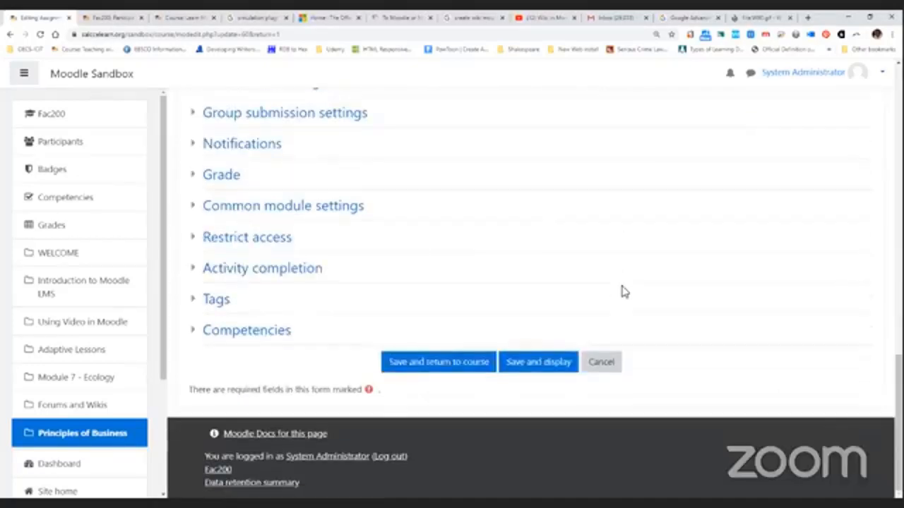
click(469, 363)
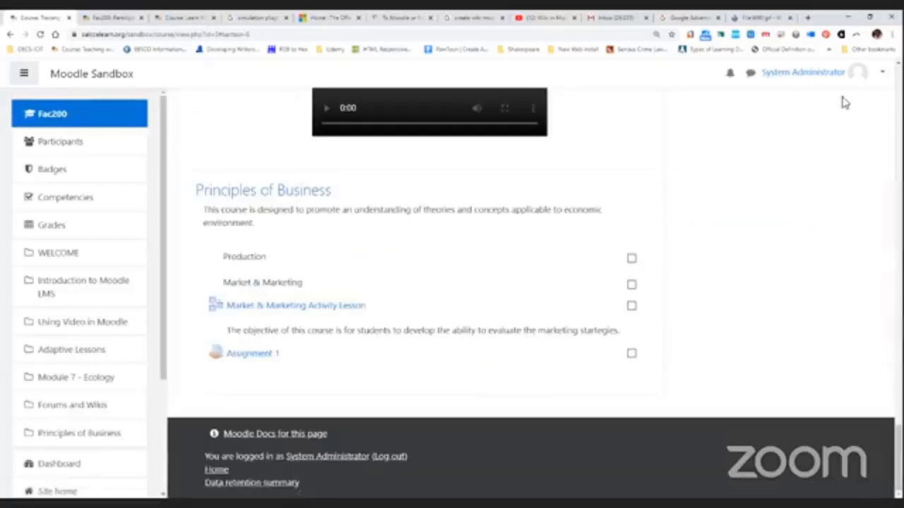
Switch the course view to the Student role
click(883, 74)
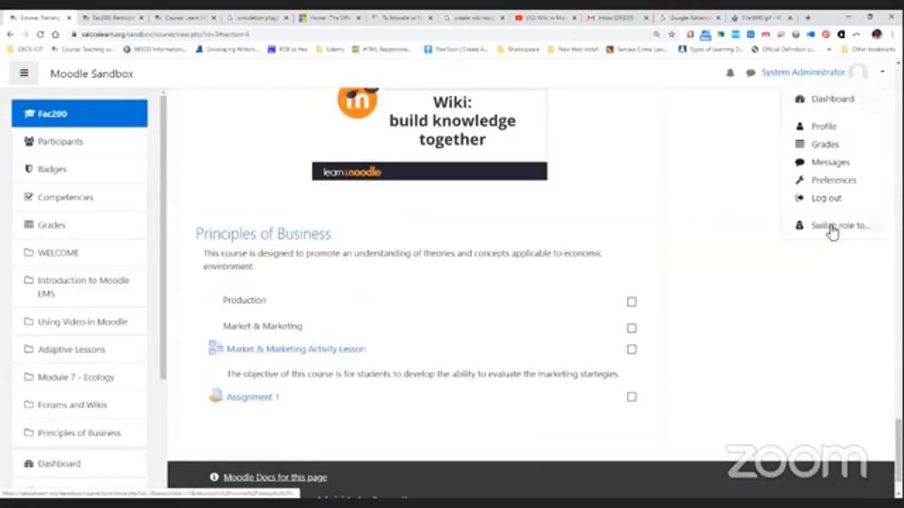
click(835, 227)
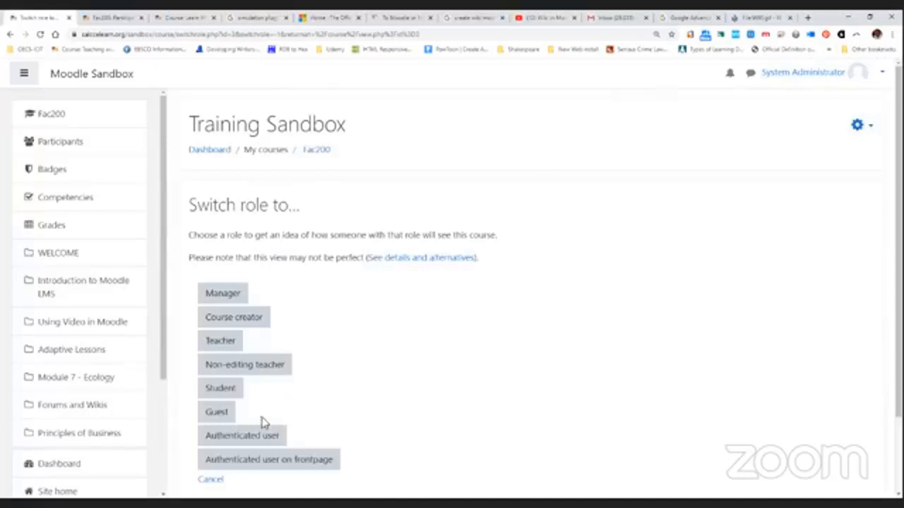
scroll(323, 373, down, 3)
click(231, 306)
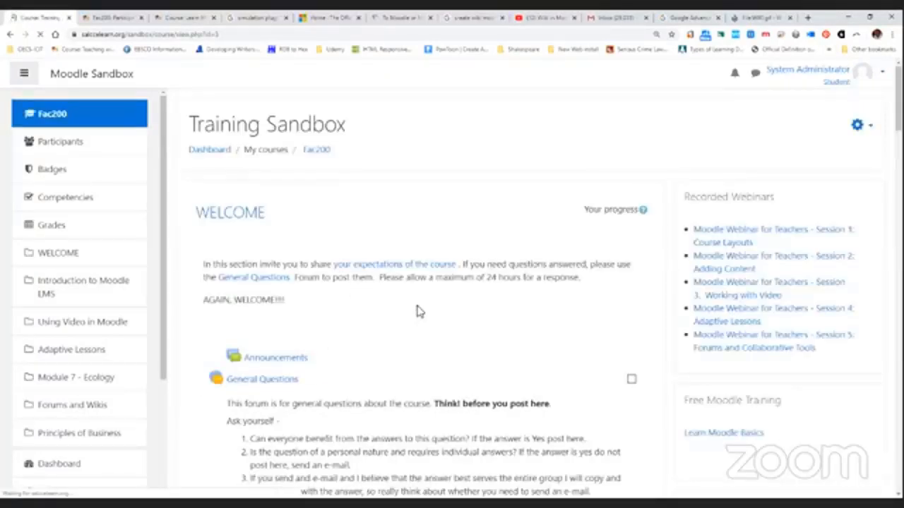
Open Assignment 1 in the Principles of Business section and check its submission status as a student
scroll(417, 310, down, 15)
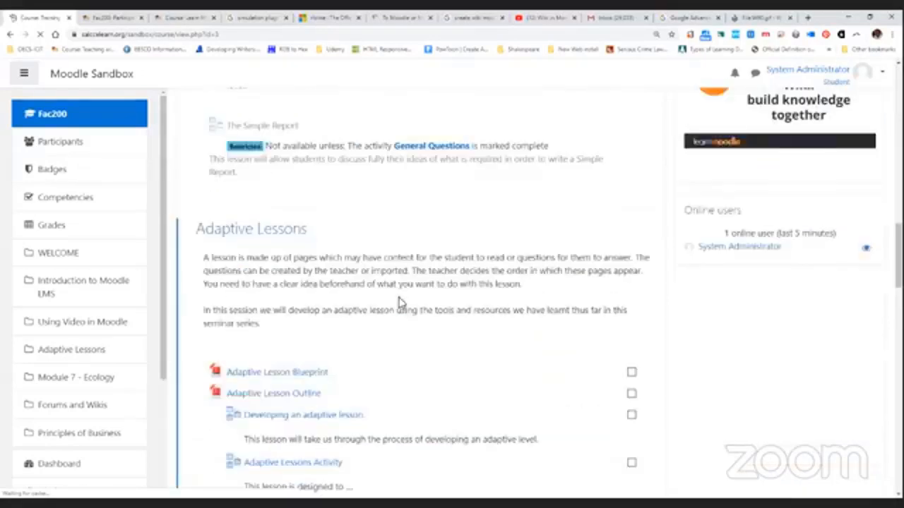
scroll(399, 302, down, 10)
scroll(399, 303, down, 9)
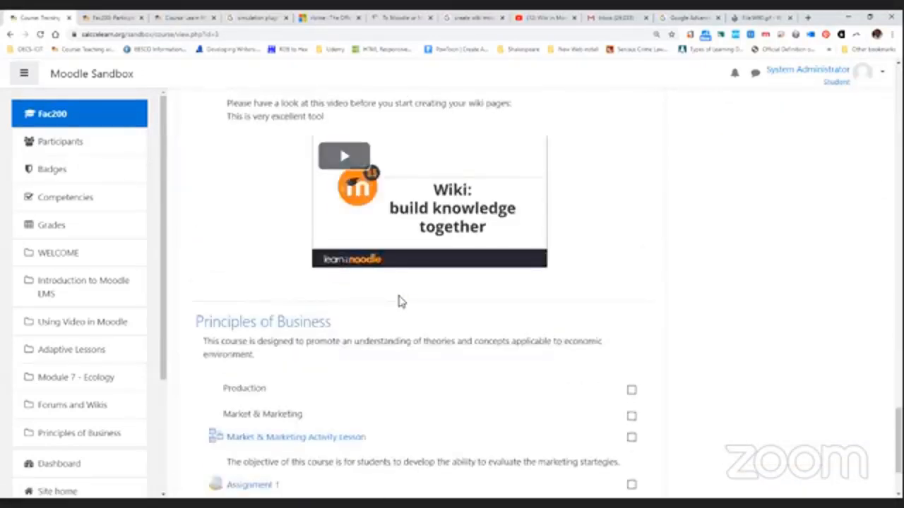
click(255, 373)
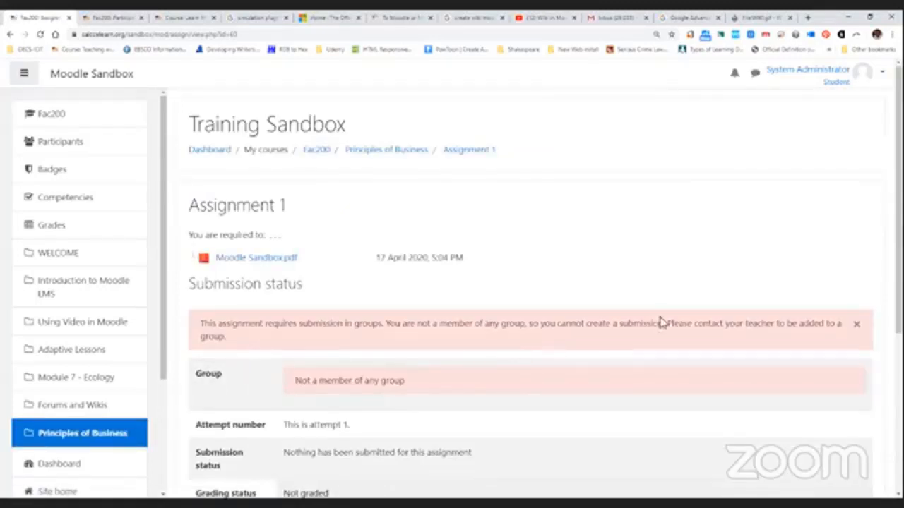
scroll(628, 285, down, 1)
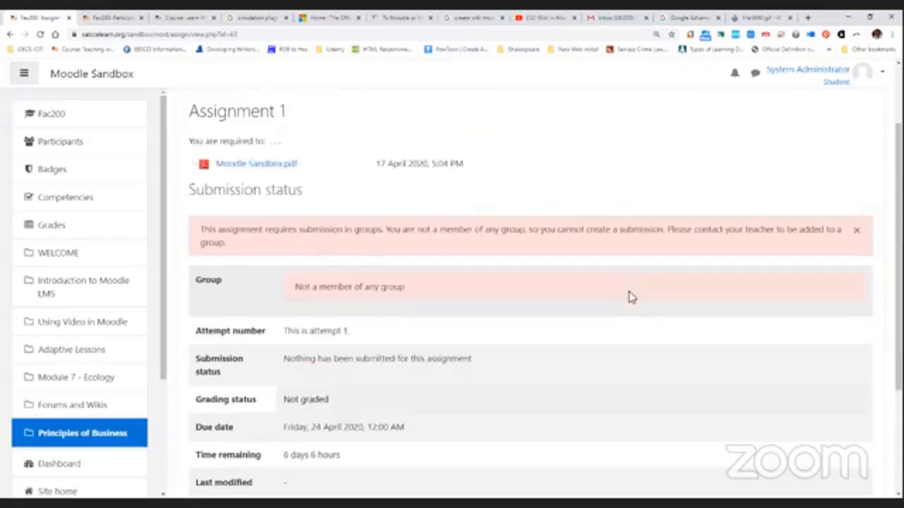
scroll(631, 296, up, 1)
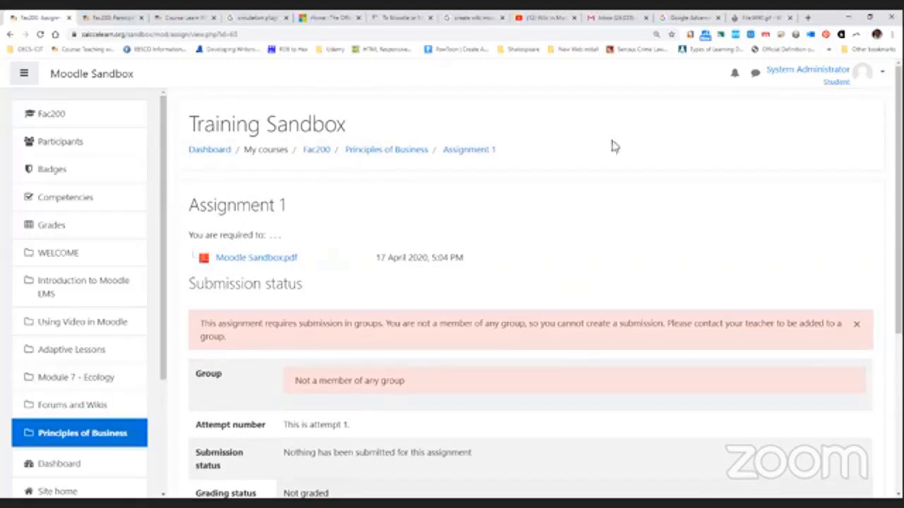
Return to the normal role and open the settings of Assignment 1 for editing
click(882, 73)
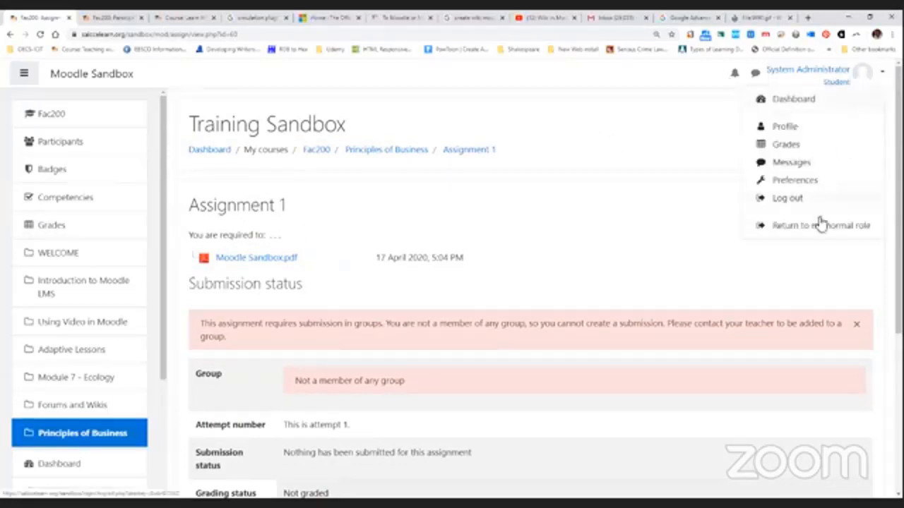
click(819, 226)
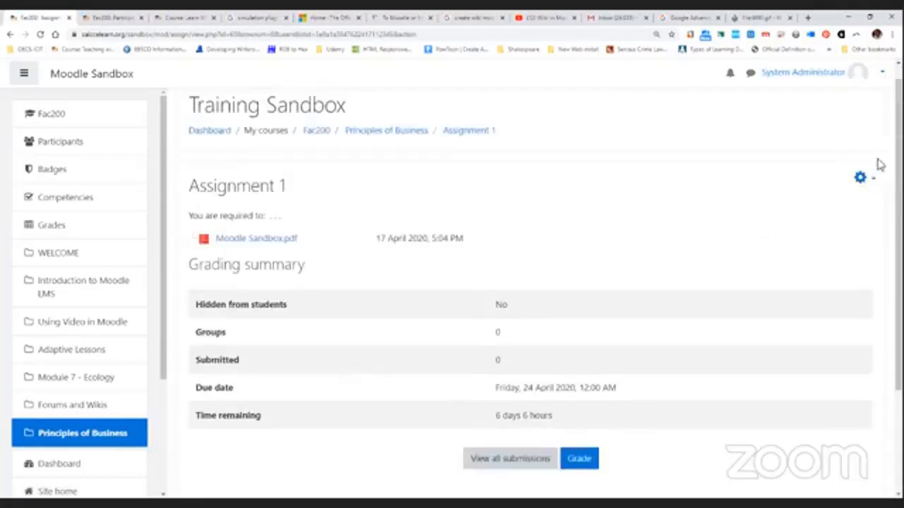
click(874, 184)
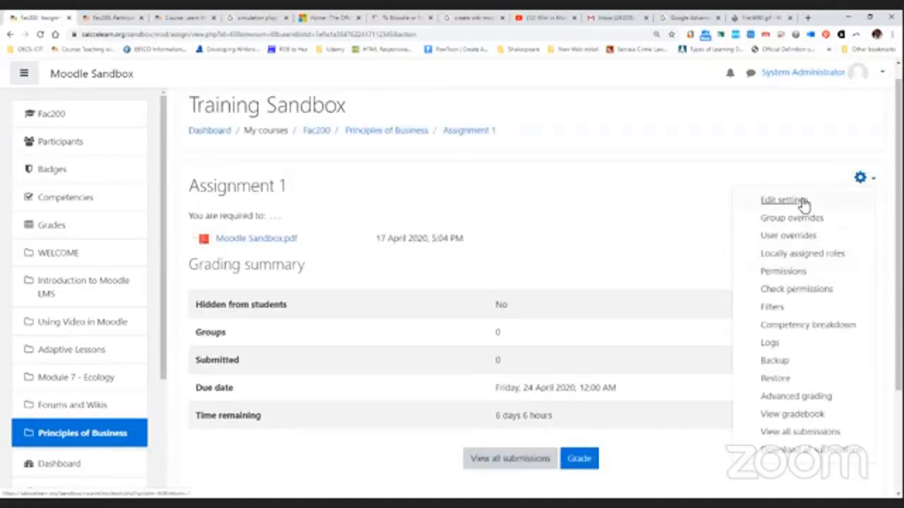
click(800, 204)
Set Students submit in groups to No in the Group submission settings, then save and return to the course
scroll(564, 265, down, 3)
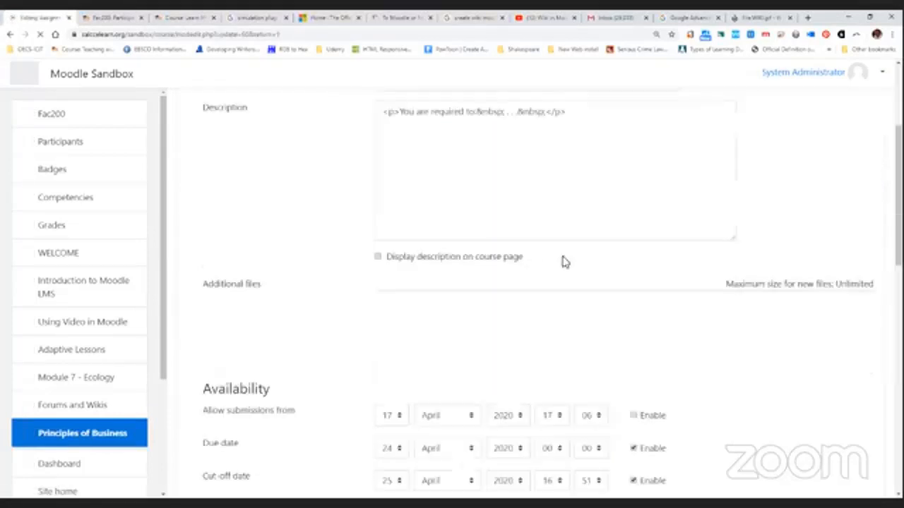
scroll(353, 318, down, 7)
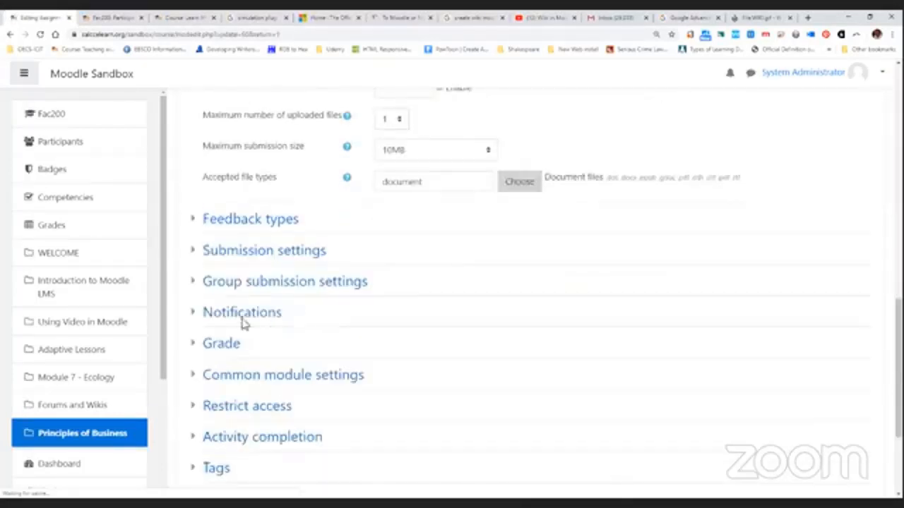
click(276, 255)
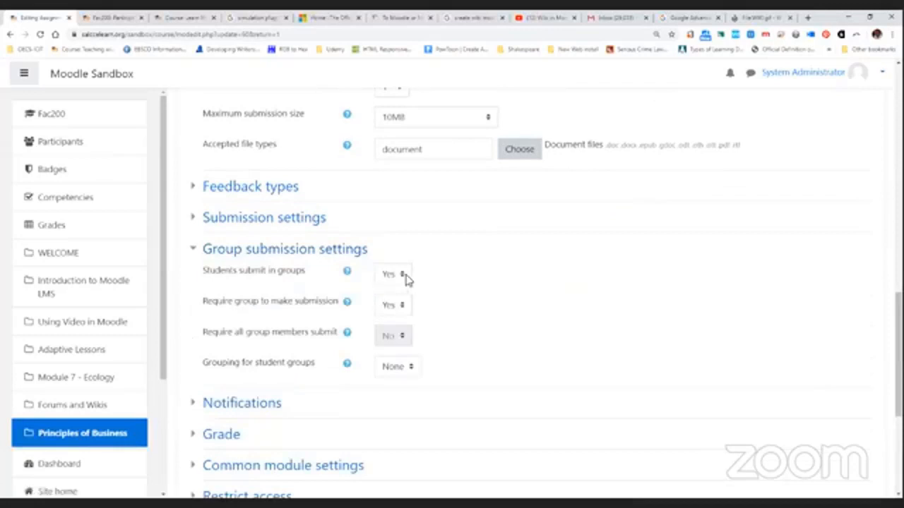
click(395, 275)
click(399, 293)
scroll(487, 325, down, 3)
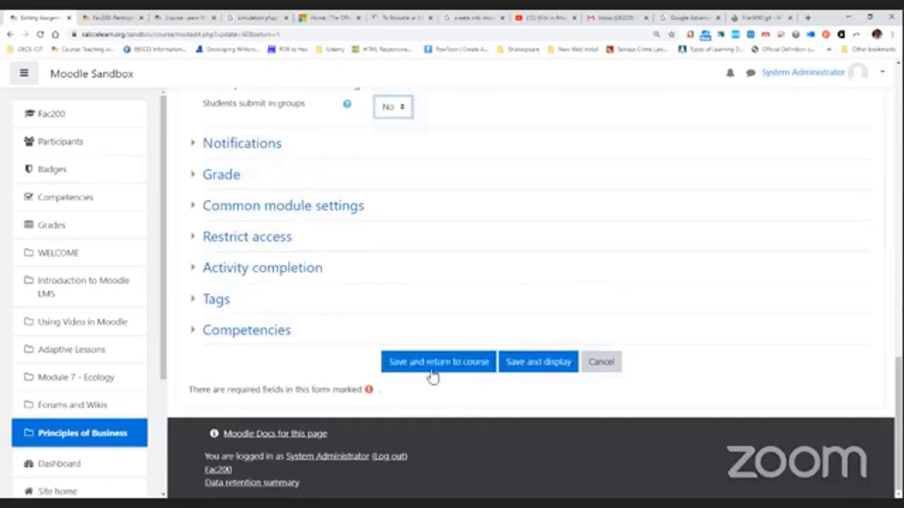
click(440, 363)
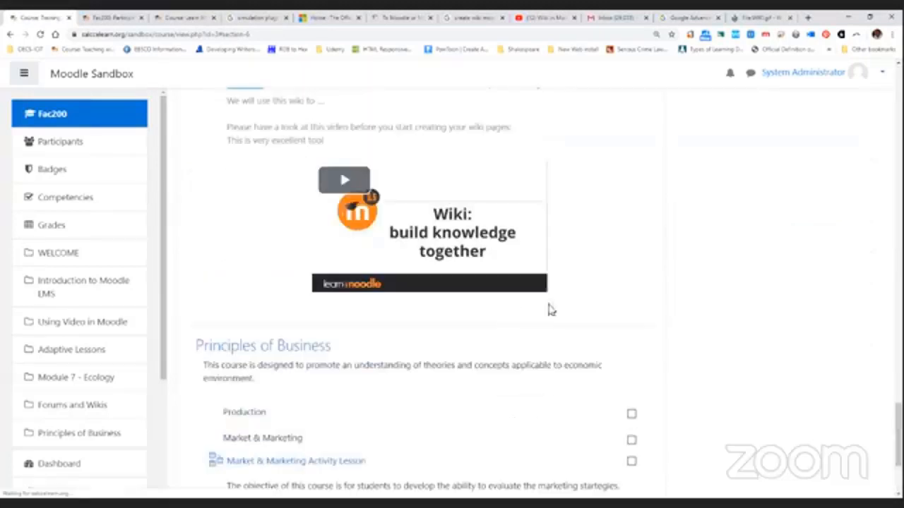
Switch the course view to the Student role again
click(881, 73)
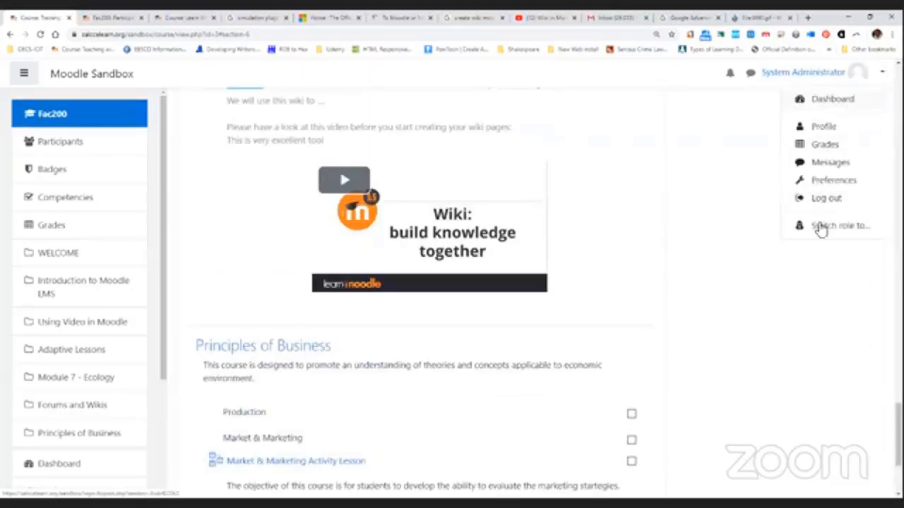
click(821, 226)
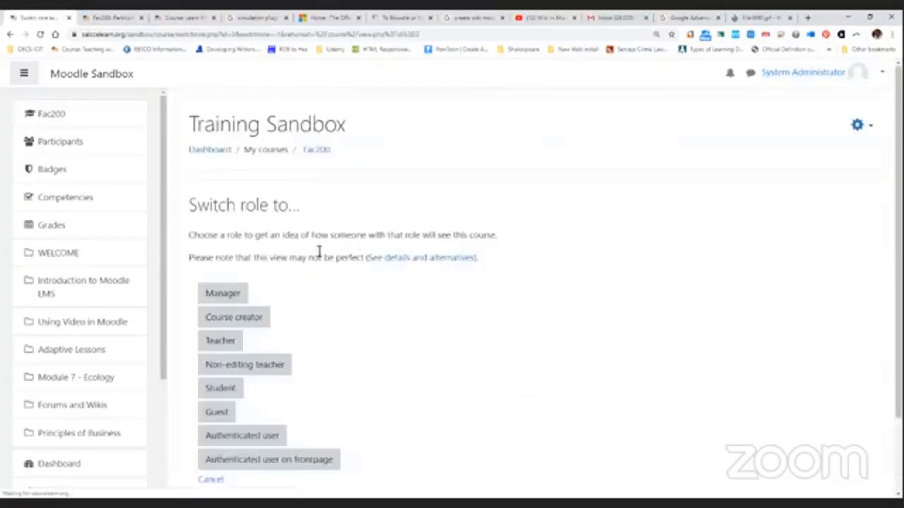
scroll(247, 301, down, 2)
click(228, 302)
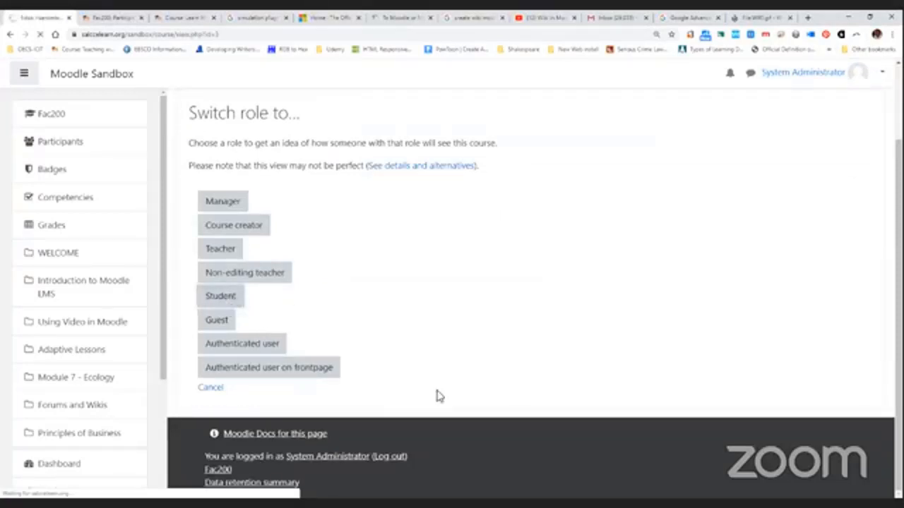
Open Assignment 1 in the Principles of Business section as a student
scroll(411, 321, down, 17)
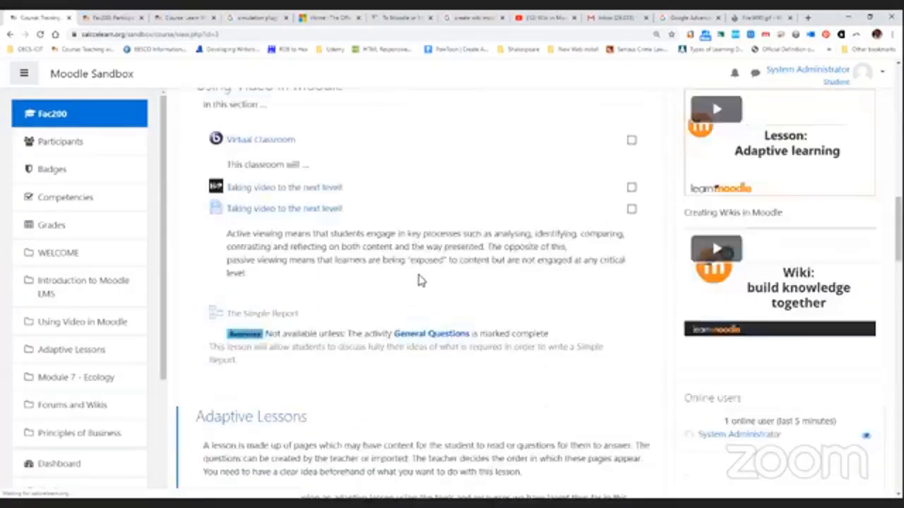
scroll(418, 280, down, 20)
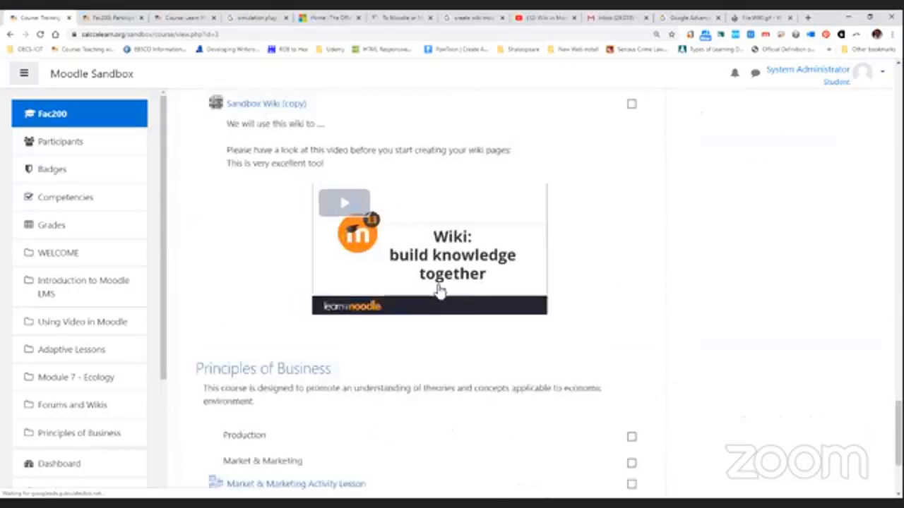
click(272, 366)
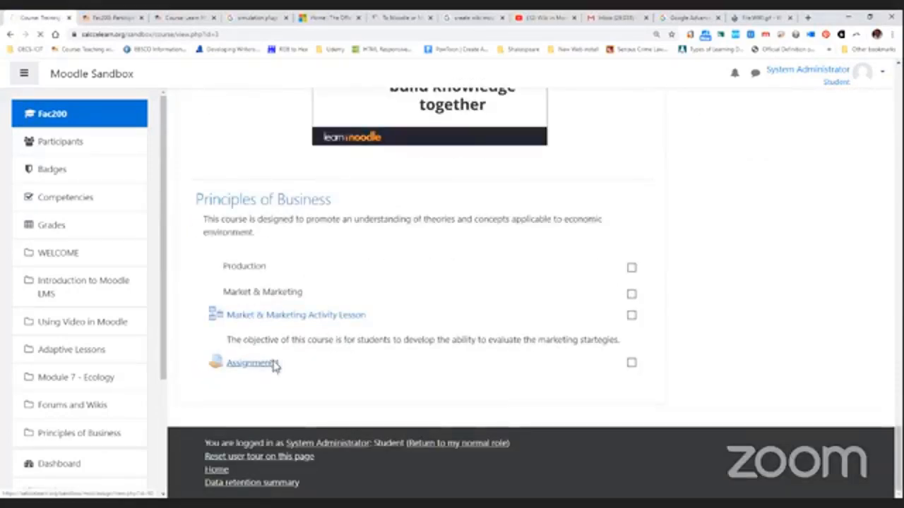
Review the submission status of Assignment 1 and start adding a submission
scroll(484, 276, down, 2)
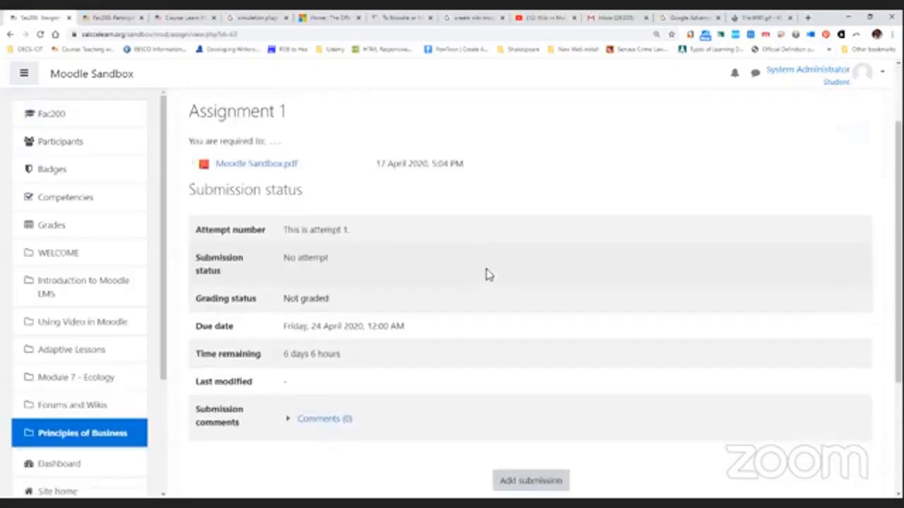
scroll(499, 255, down, 2)
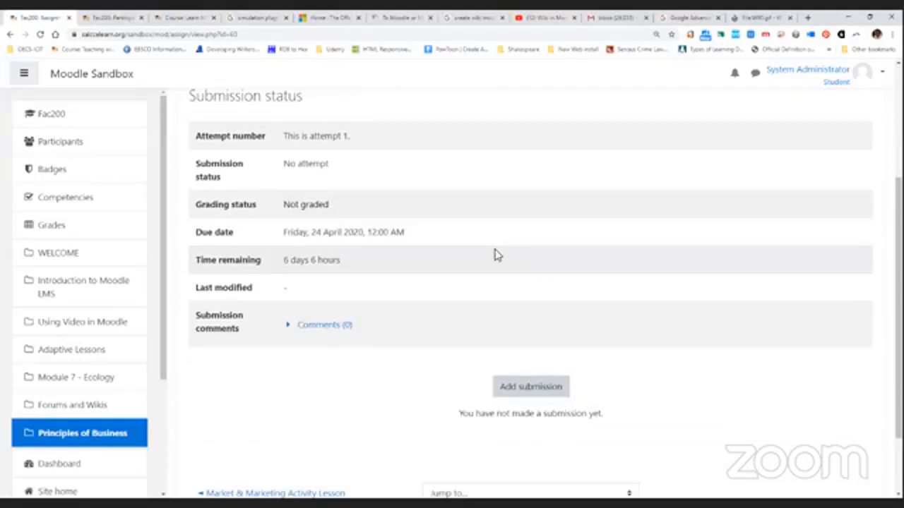
scroll(496, 254, up, 1)
scroll(526, 250, up, 1)
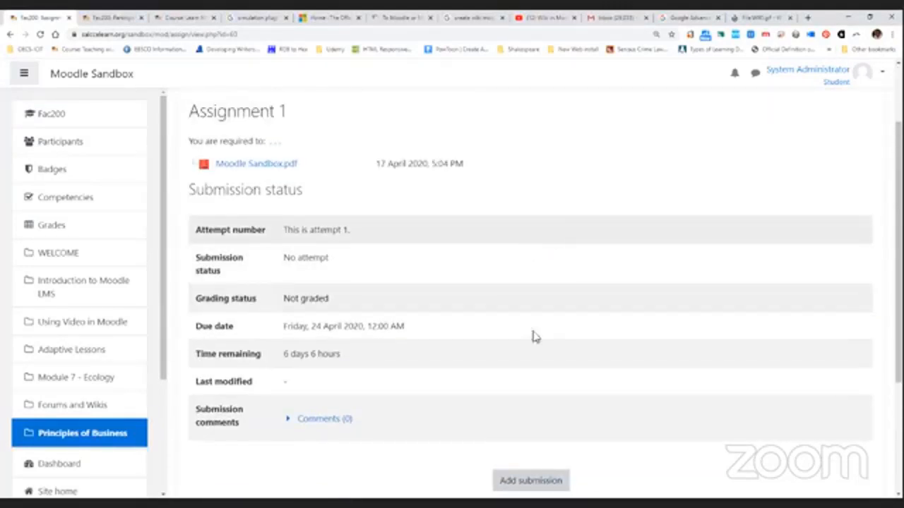
click(530, 482)
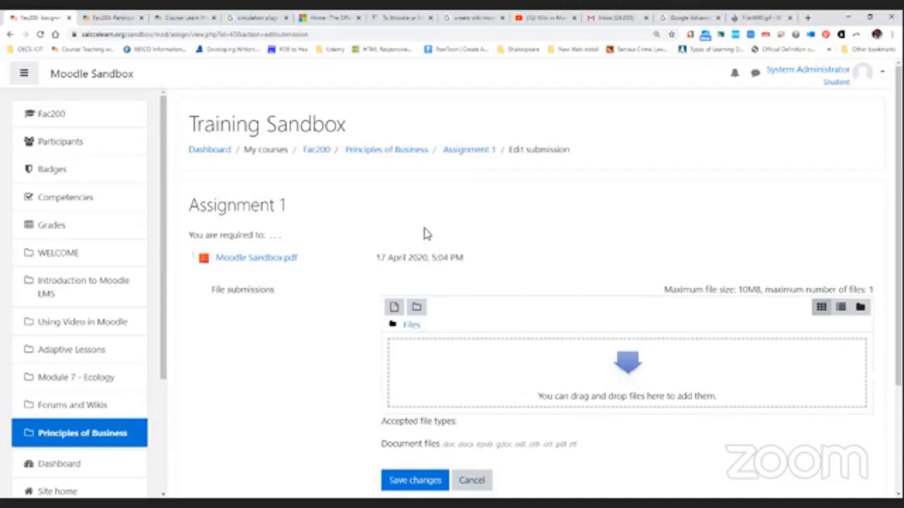
Upload fabtest.pdf from the Documents folder to the file submissions area of Assignment 1
click(394, 309)
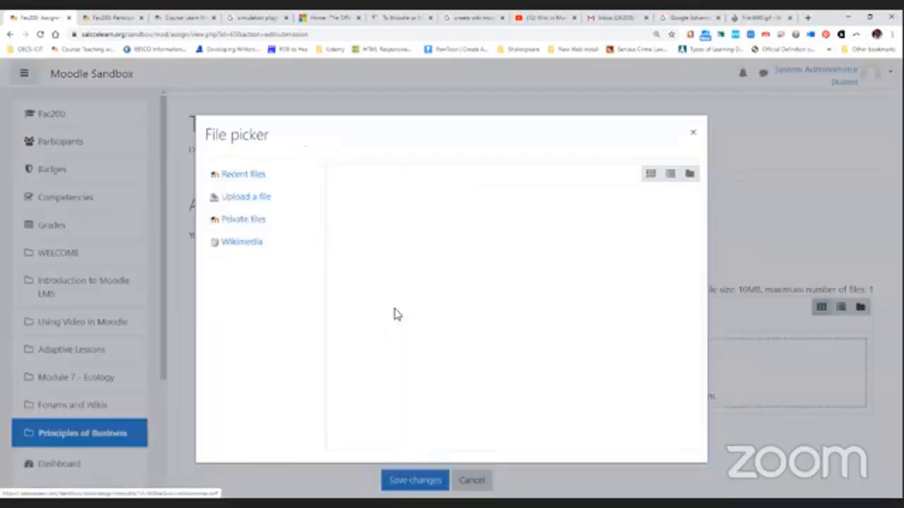
click(367, 247)
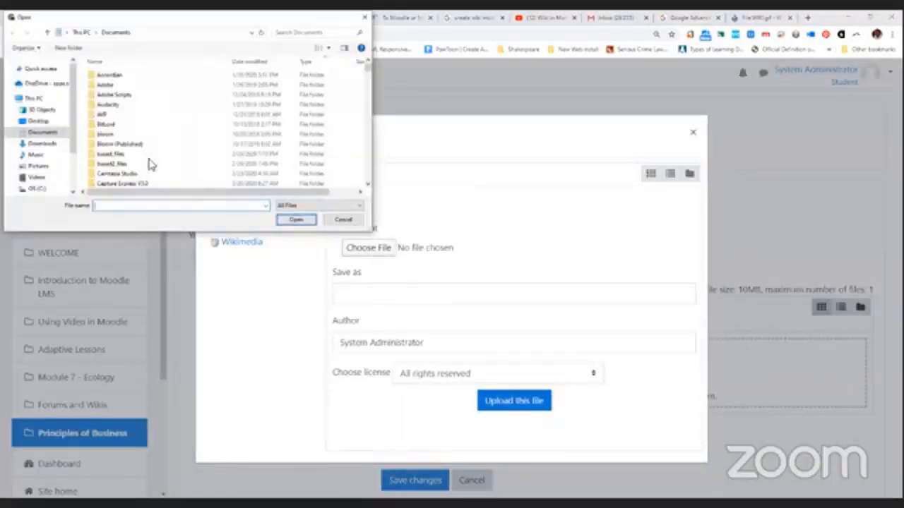
scroll(180, 159, down, 10)
scroll(183, 159, down, 4)
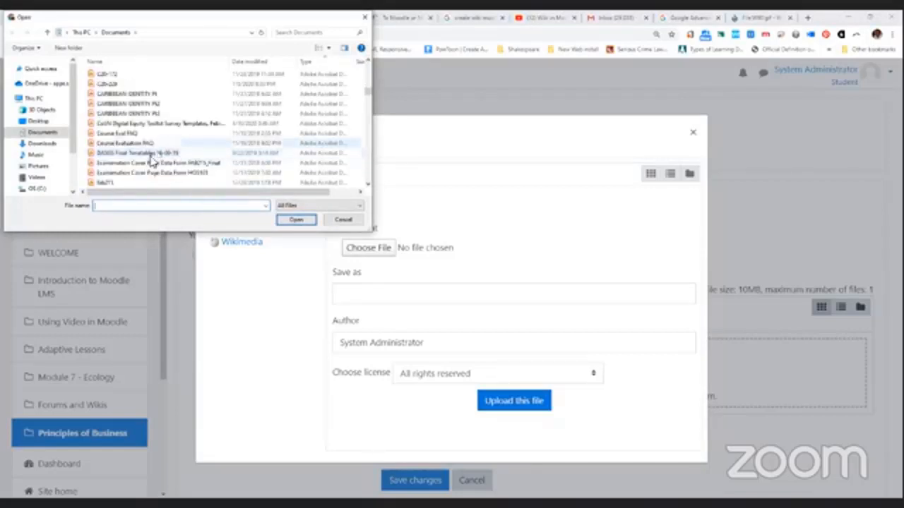
click(138, 183)
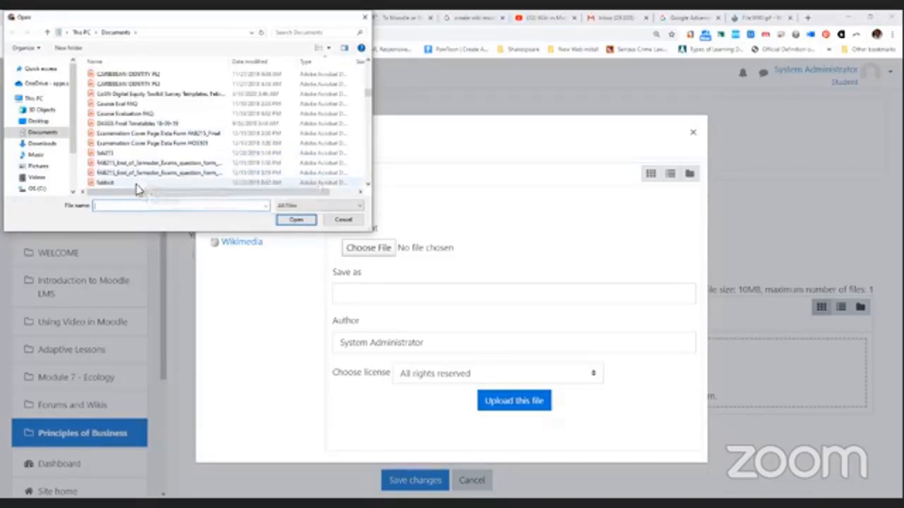
click(295, 221)
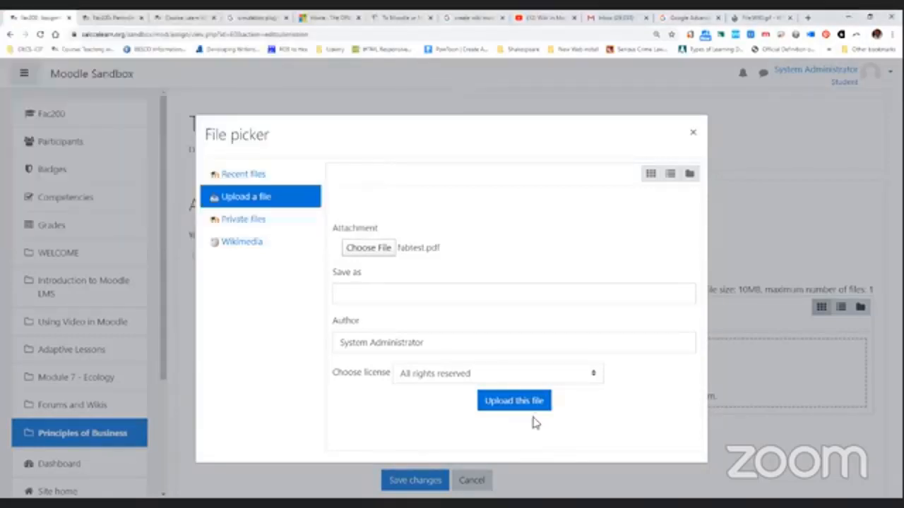
click(513, 401)
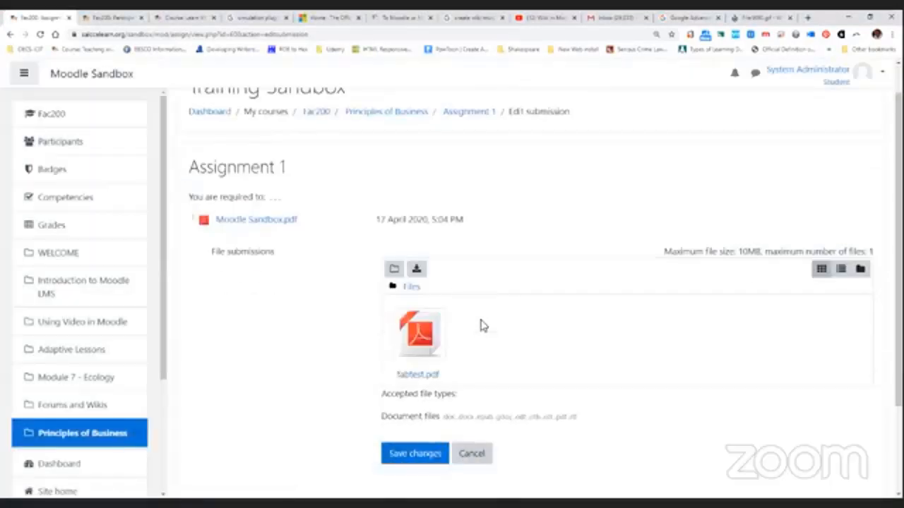
Save the Assignment 1 submission and review its submission status details
scroll(495, 332, down, 2)
click(399, 339)
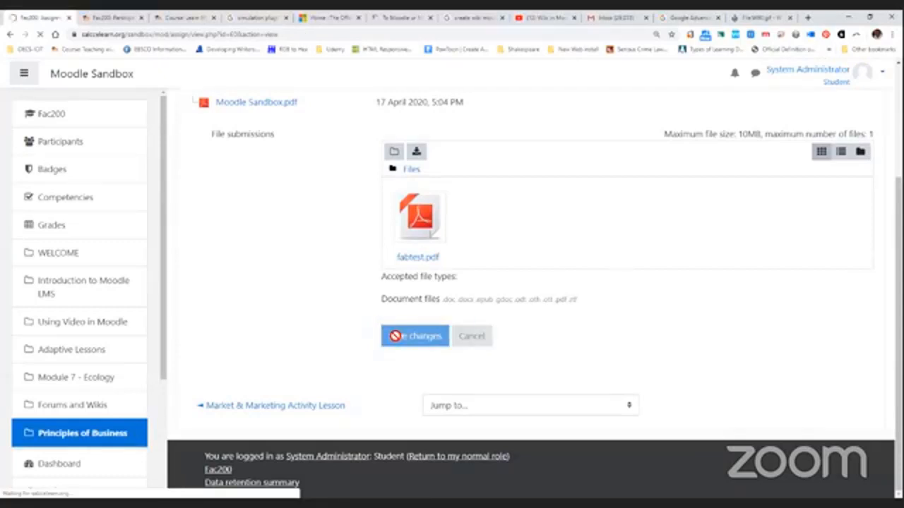
scroll(496, 298, down, 3)
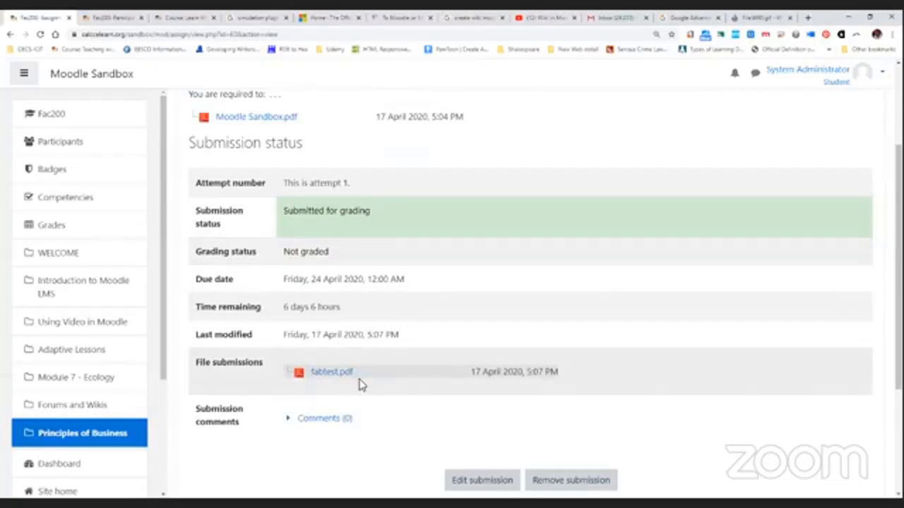
scroll(444, 281, up, 2)
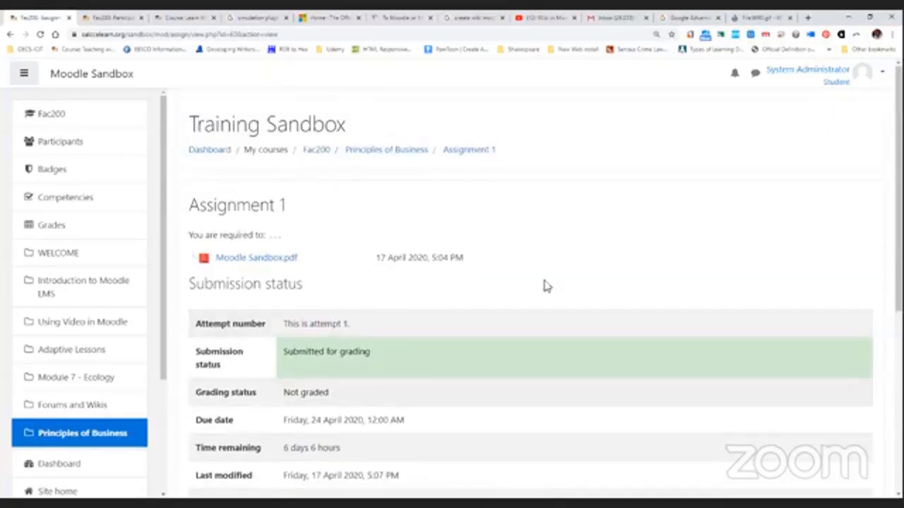
Return to the normal role and open the page with all submissions for Assignment 1
click(882, 75)
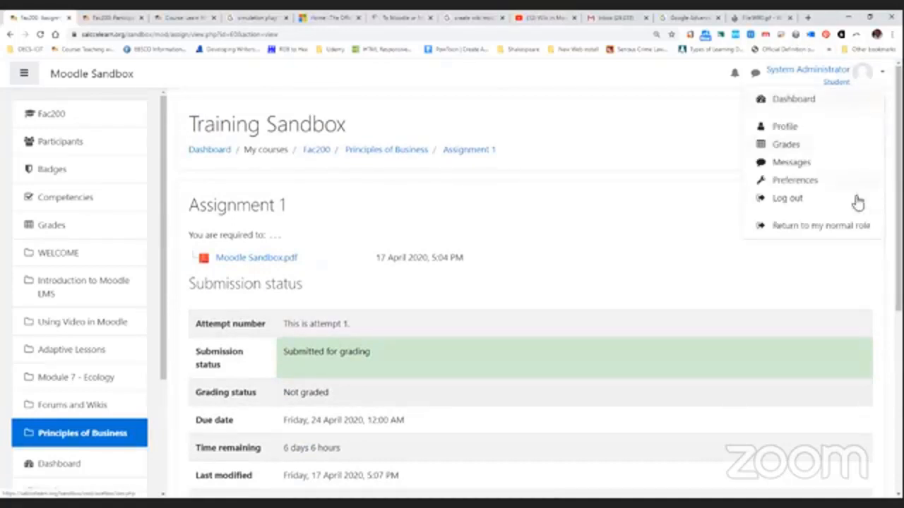
click(836, 227)
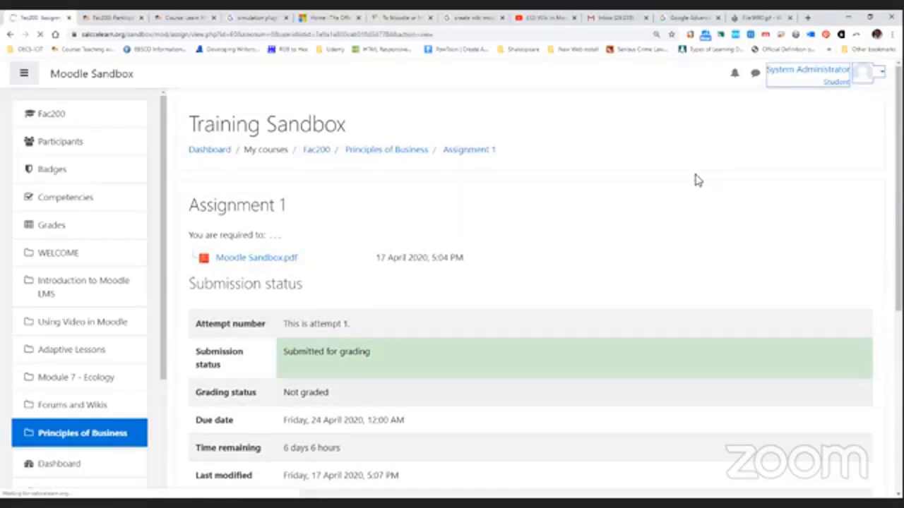
scroll(656, 170, down, 2)
scroll(656, 170, down, 1)
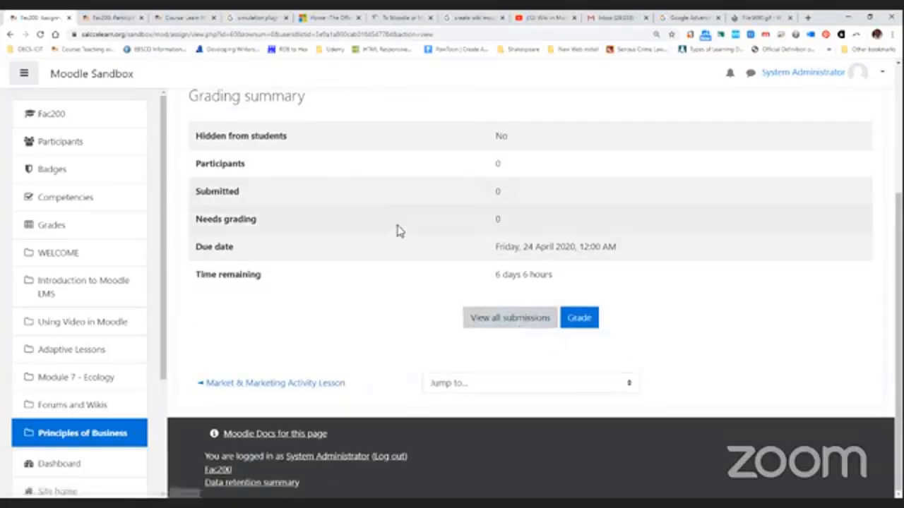
scroll(392, 212, up, 1)
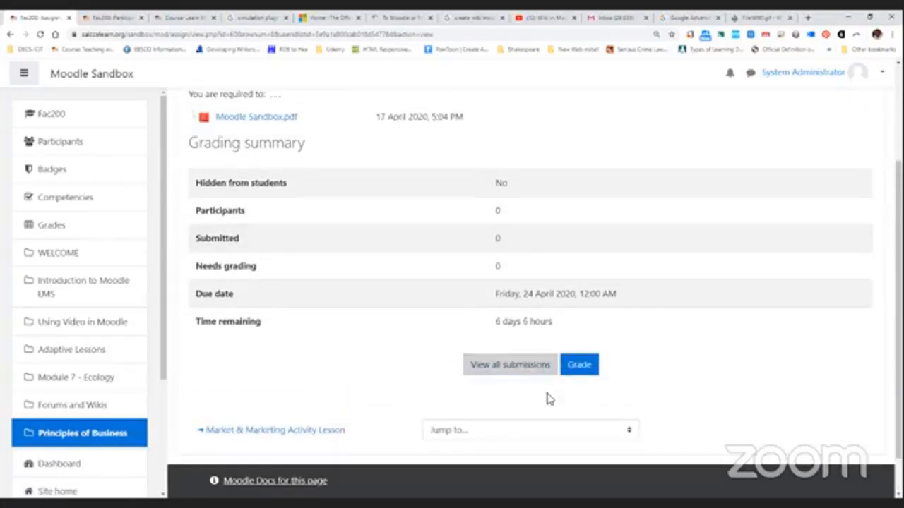
click(544, 366)
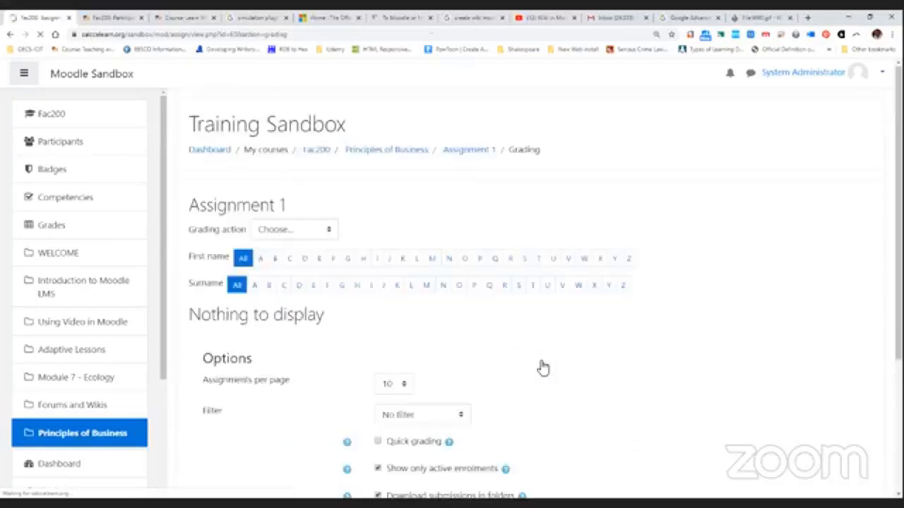
Examine the Assignment 1 grading page, including the grading actions, the submission filter choices and the other display options
scroll(671, 351, down, 3)
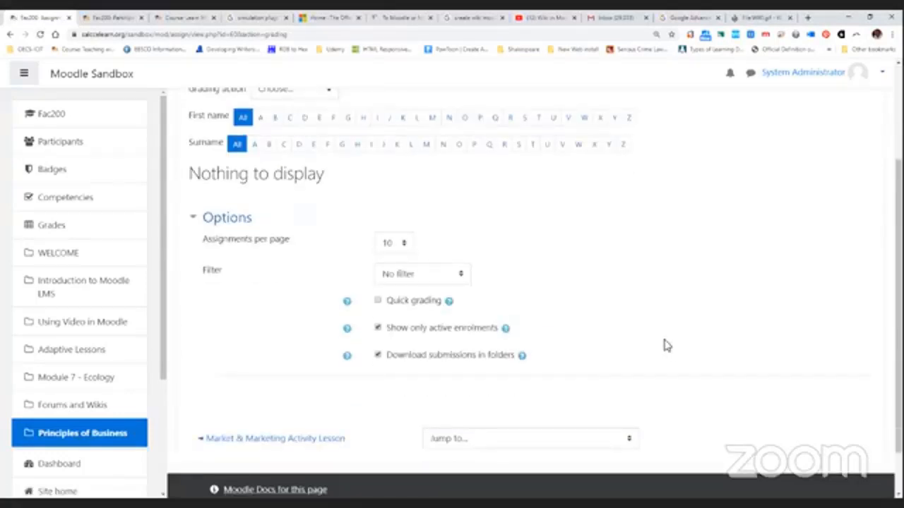
scroll(668, 345, down, 1)
scroll(666, 343, up, 3)
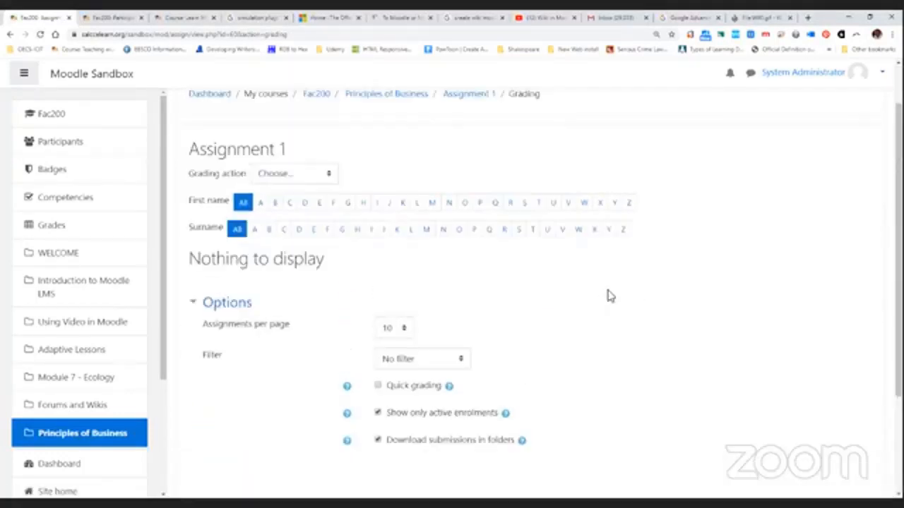
click(323, 176)
click(324, 176)
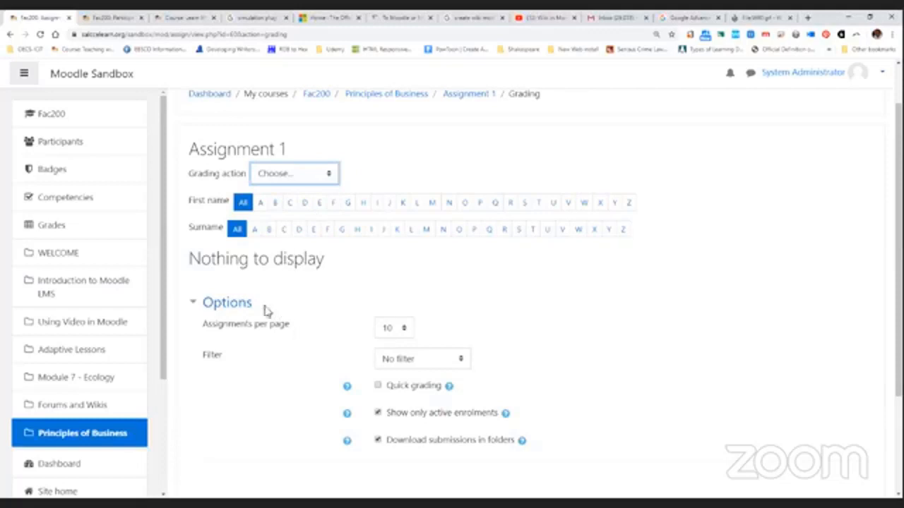
scroll(494, 317, down, 2)
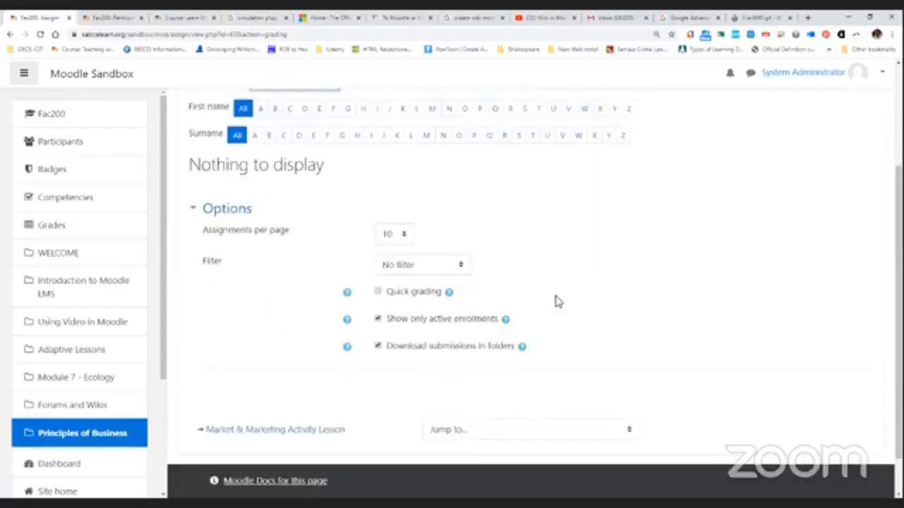
scroll(586, 325, down, 1)
click(463, 219)
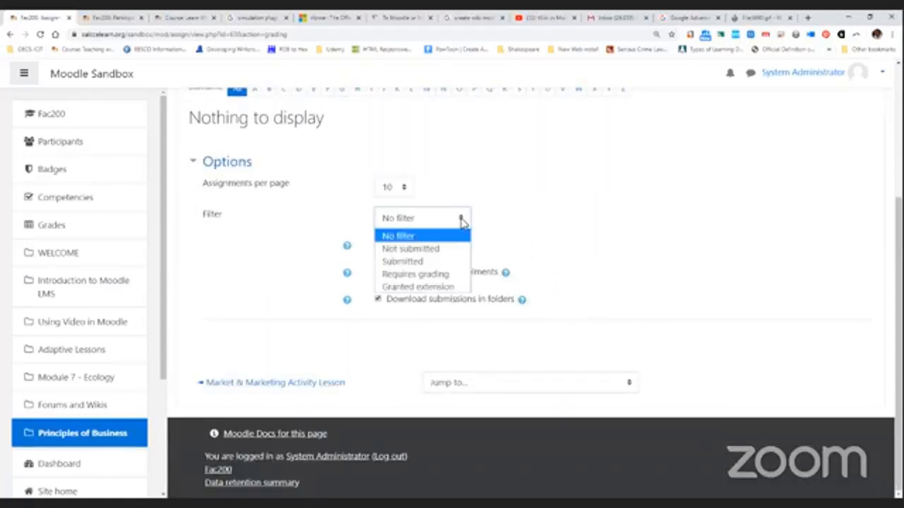
click(461, 221)
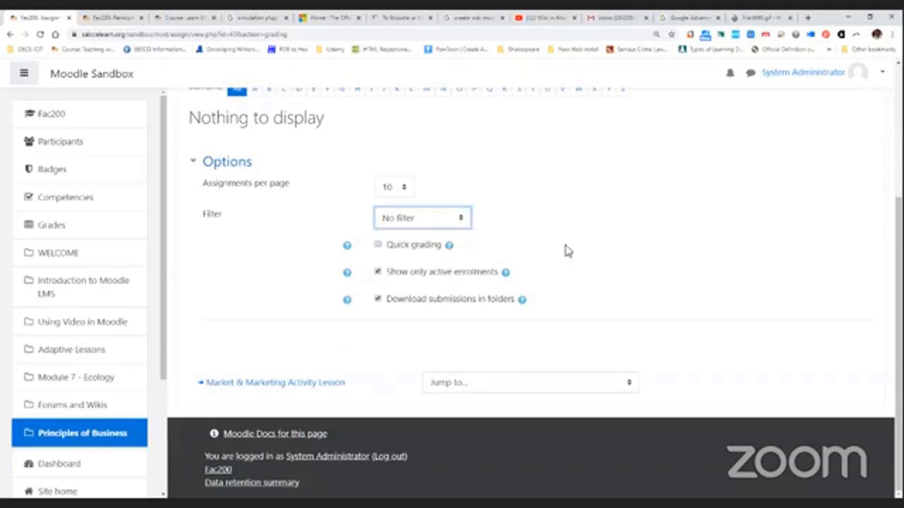
scroll(580, 240, up, 1)
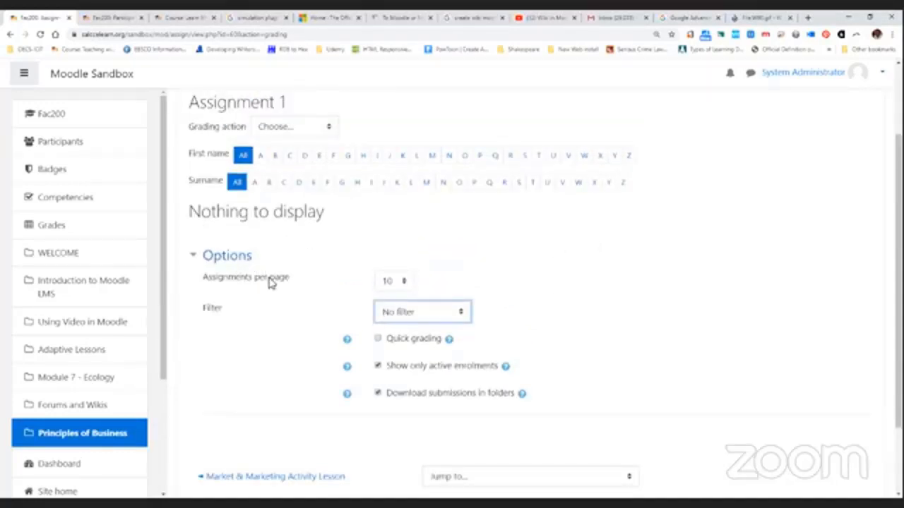
scroll(311, 300, down, 1)
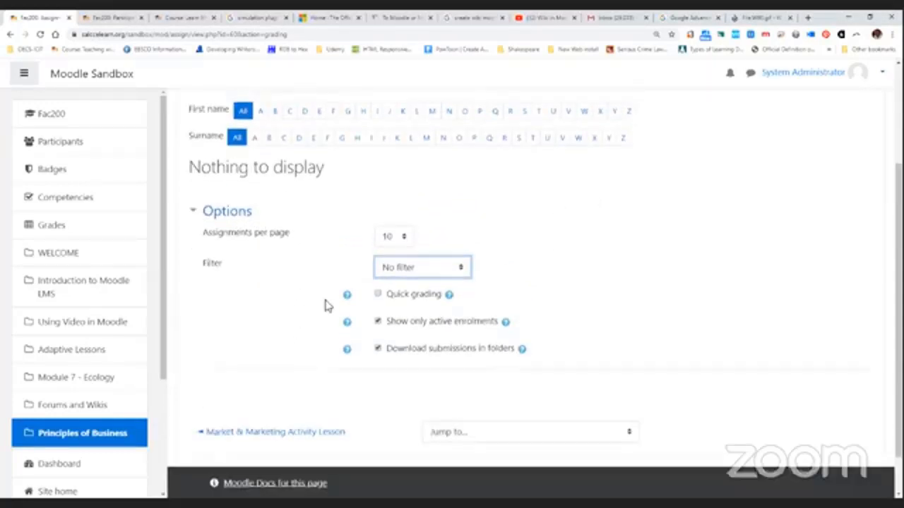